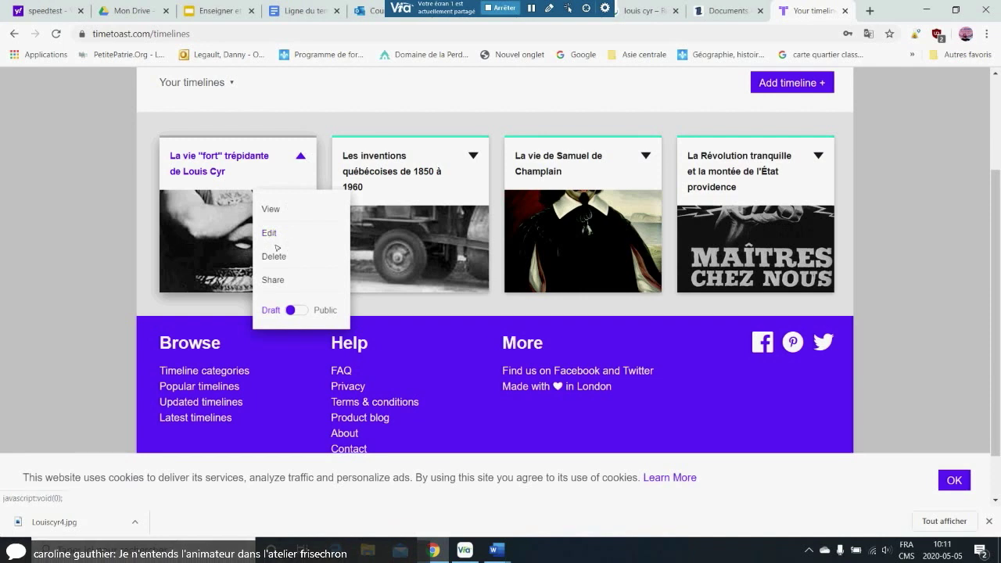
Step: Switch the Louis Cyr timeline's visibility to Public and back to Draft
{"action": "left_click", "coordinate": [291, 310]}
{"action": "left_click", "coordinate": [290, 310]}
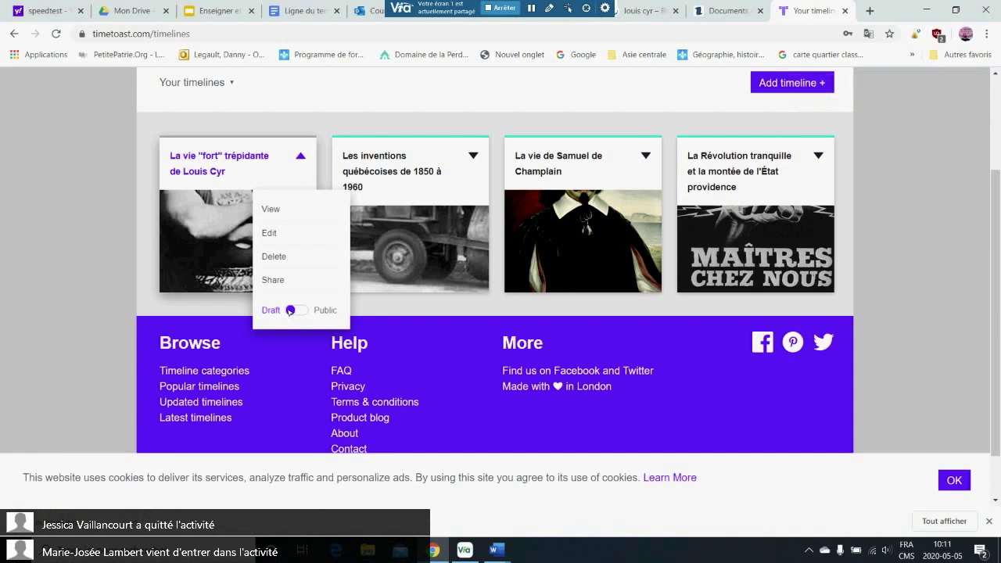
{"action": "left_click", "coordinate": [290, 310]}
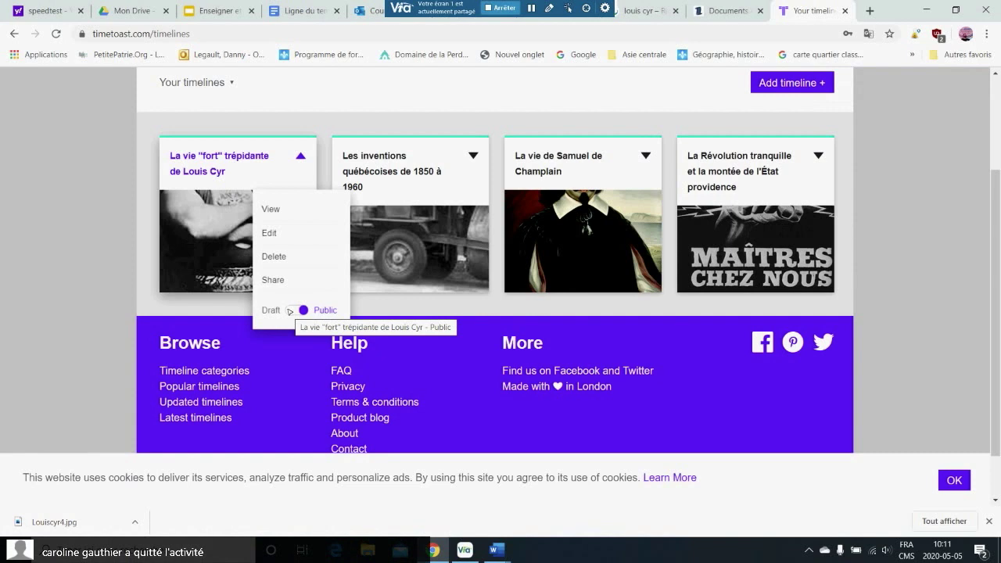
{"action": "left_click", "coordinate": [296, 311]}
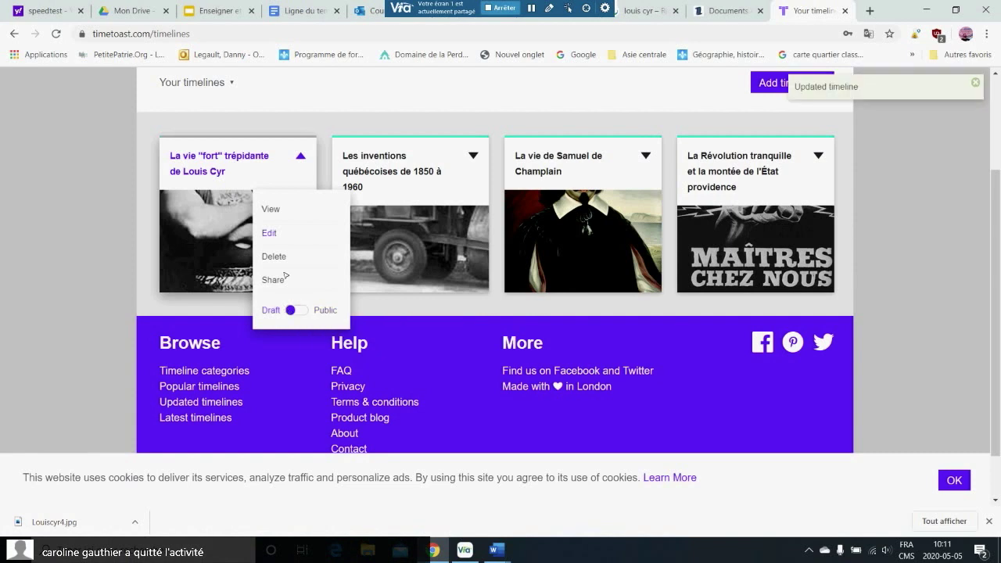
Step: Open the timeline La vie "fort" trépidante de Louis Cyr for editing
{"action": "left_click", "coordinate": [271, 233]}
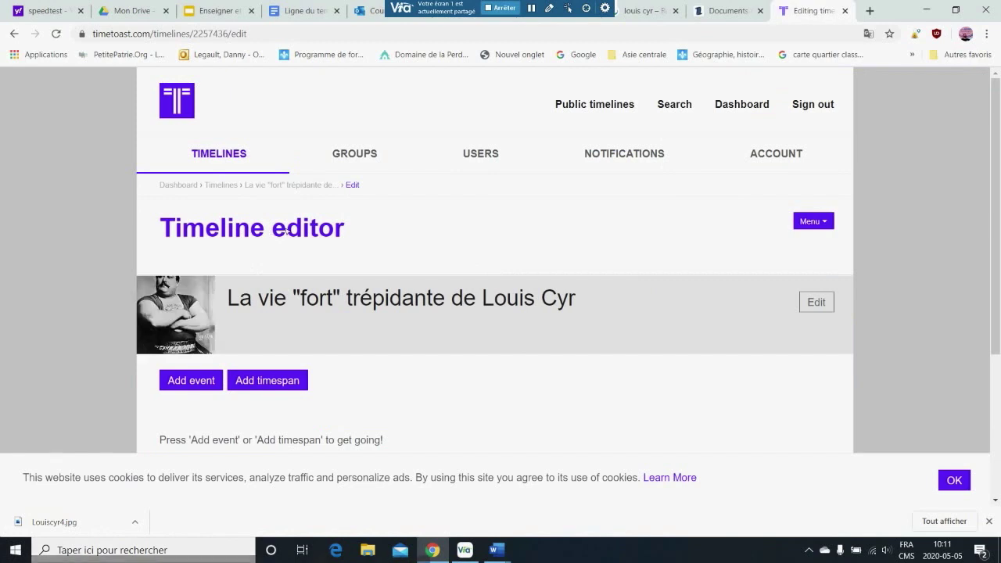
{"action": "scroll", "coordinate": [559, 193], "scroll_direction": "down", "scroll_amount": 2}
{"action": "scroll", "coordinate": [559, 193], "scroll_direction": "down", "scroll_amount": 1}
{"action": "scroll", "coordinate": [559, 194], "scroll_direction": "up", "scroll_amount": 2}
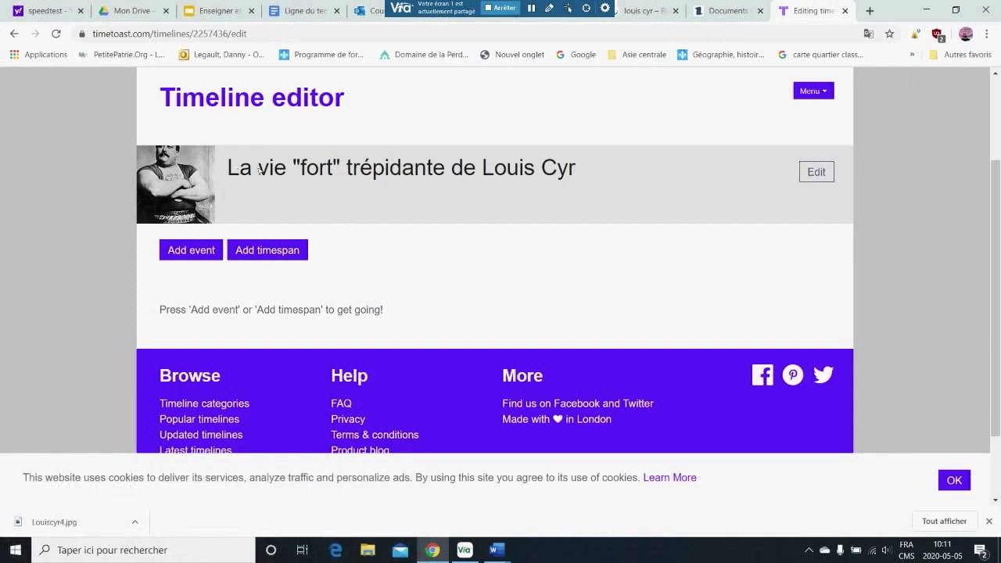
Step: Switch to Via to check the participants' chat messages about the shared screen, and return to the timeline editor in Chrome
{"action": "left_click", "coordinate": [464, 550]}
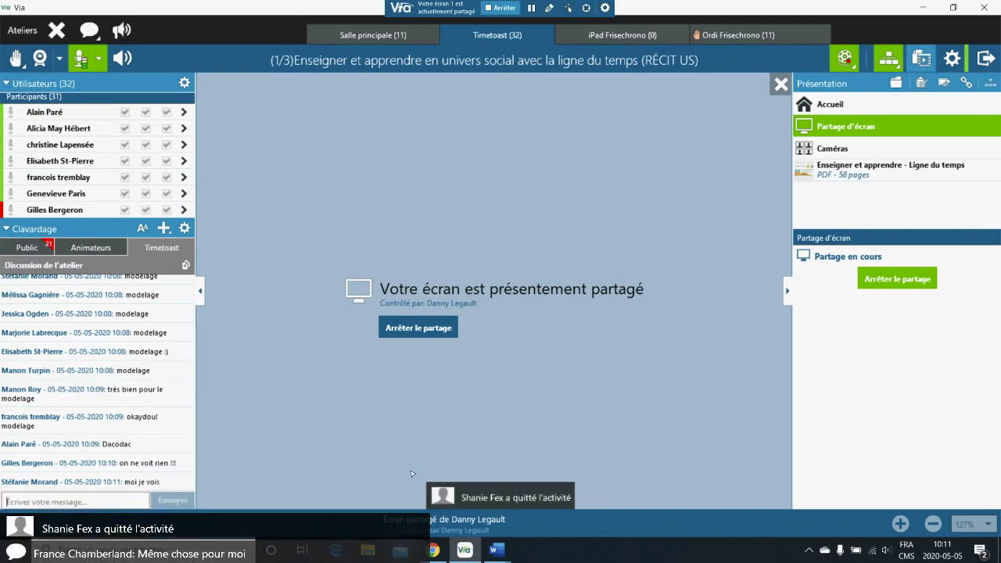
{"action": "mouse_move", "coordinate": [432, 549]}
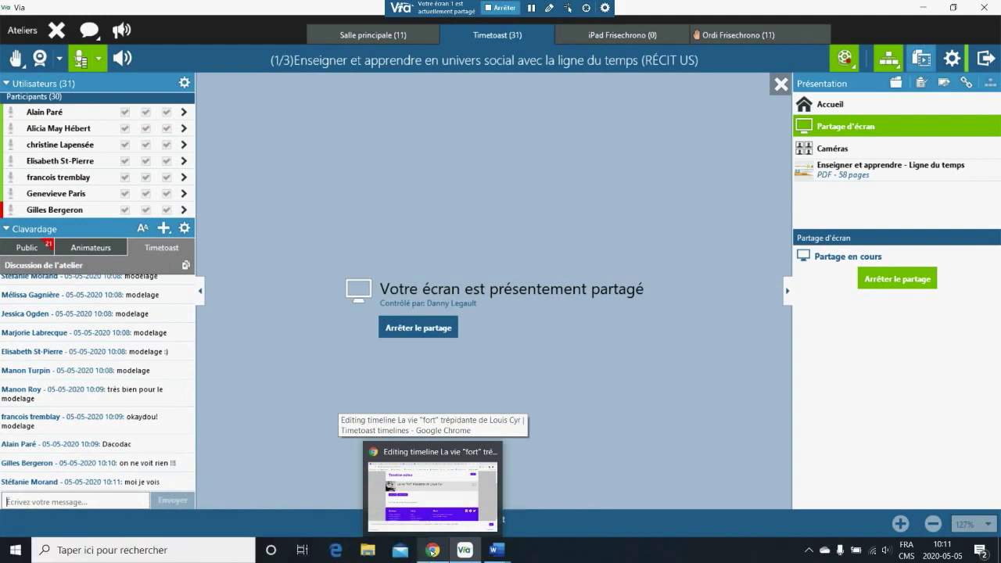
{"action": "left_click", "coordinate": [444, 527]}
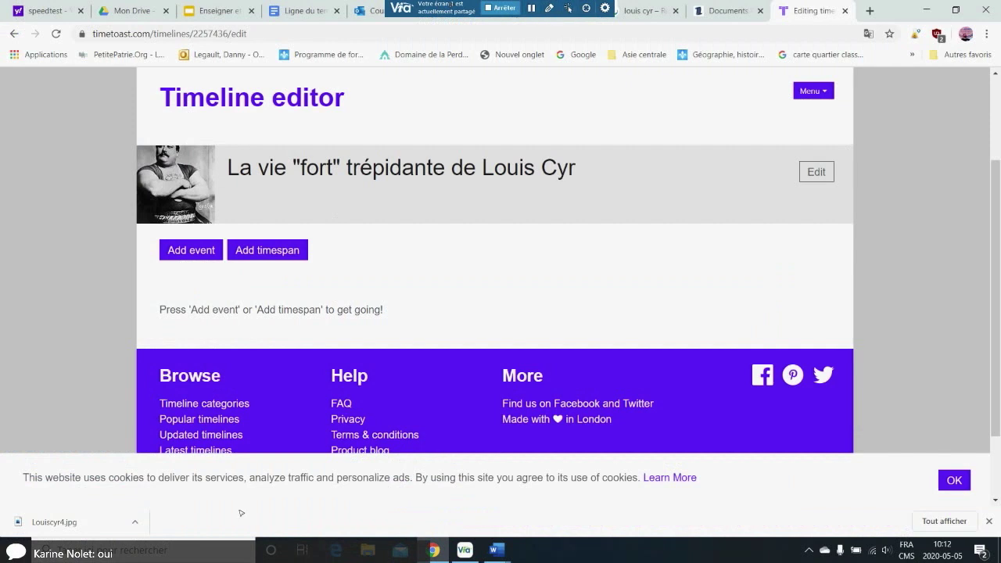
{"action": "mouse_move", "coordinate": [463, 554]}
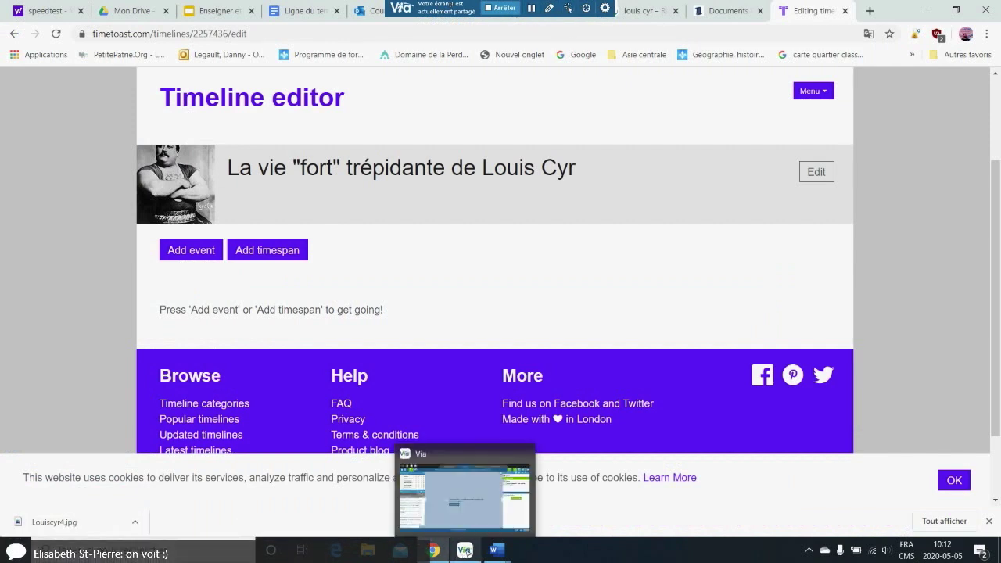
{"action": "left_click", "coordinate": [412, 501]}
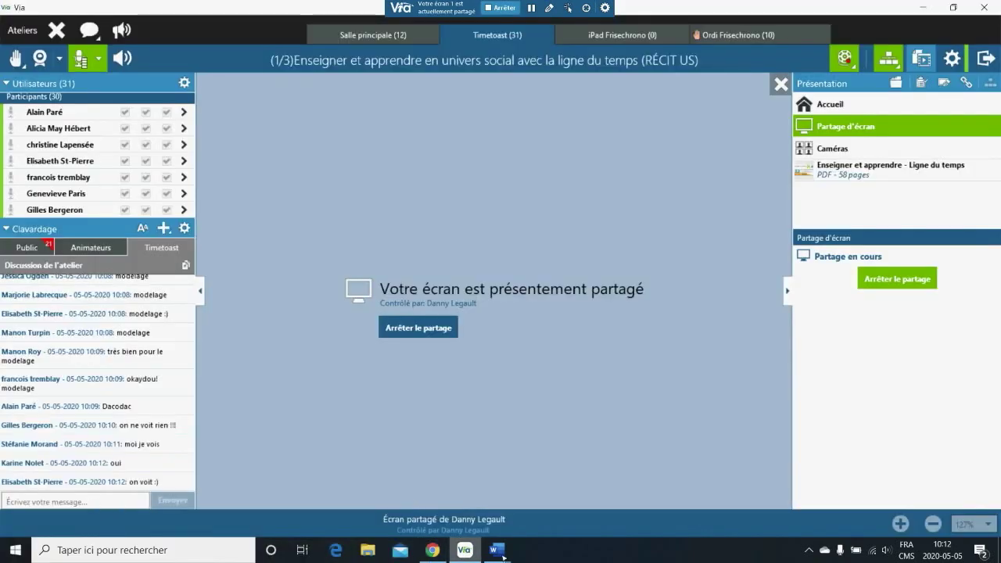
{"action": "left_click", "coordinate": [433, 550]}
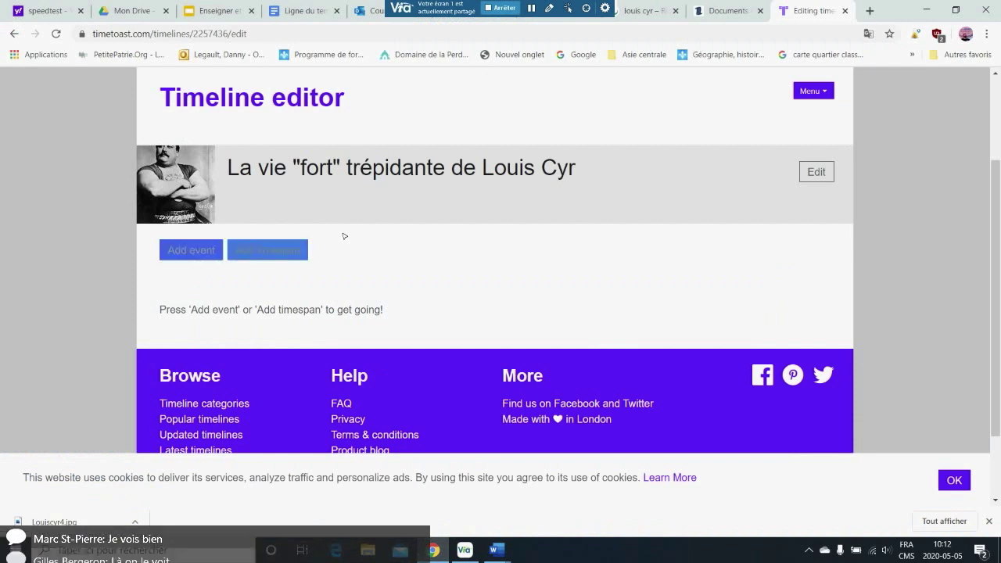
Step: Start a new event on the timeline and copy the description paragraph under 1886 from the LouisCyr Word document
{"action": "left_click", "coordinate": [190, 252]}
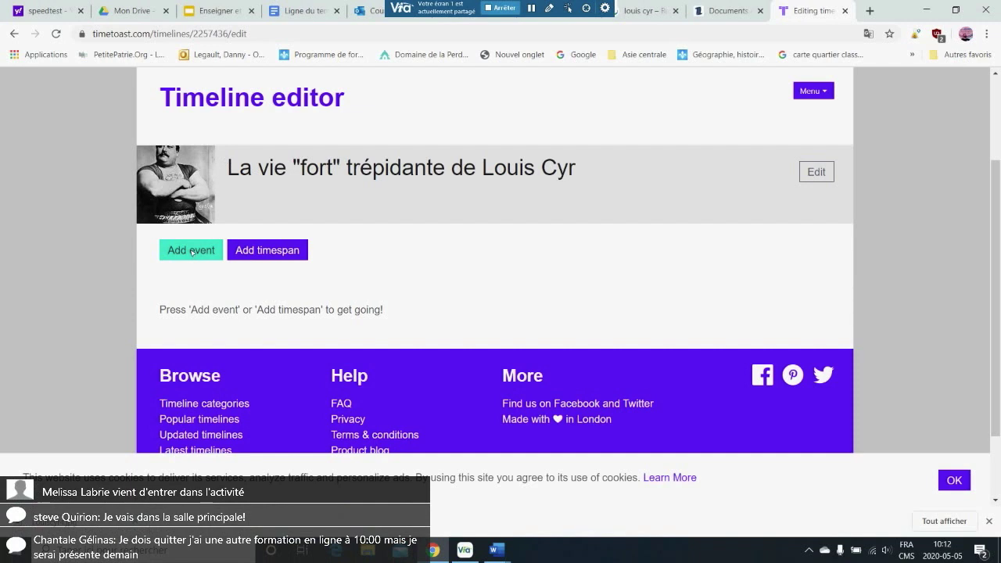
{"action": "left_click", "coordinate": [192, 251]}
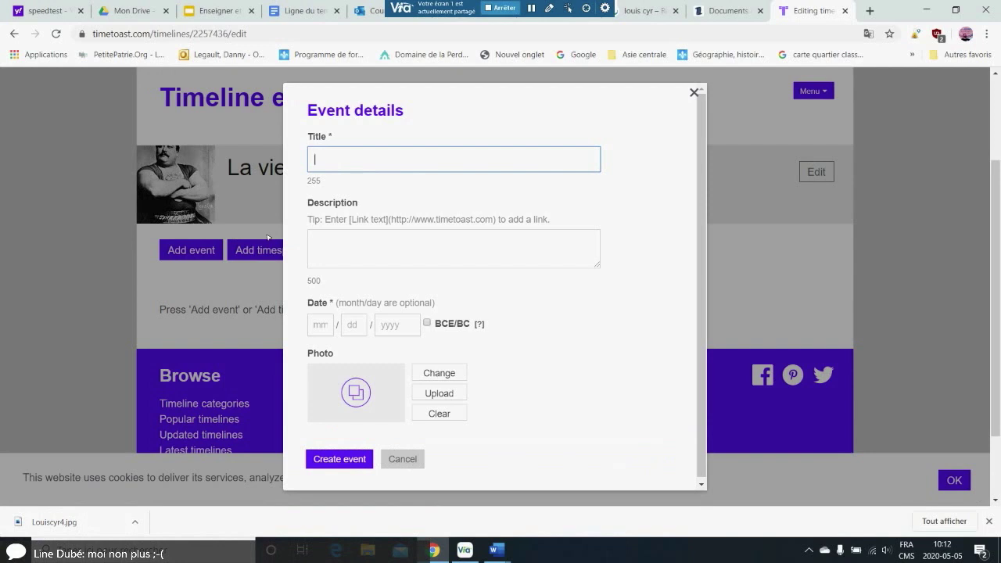
{"action": "left_click", "coordinate": [497, 551]}
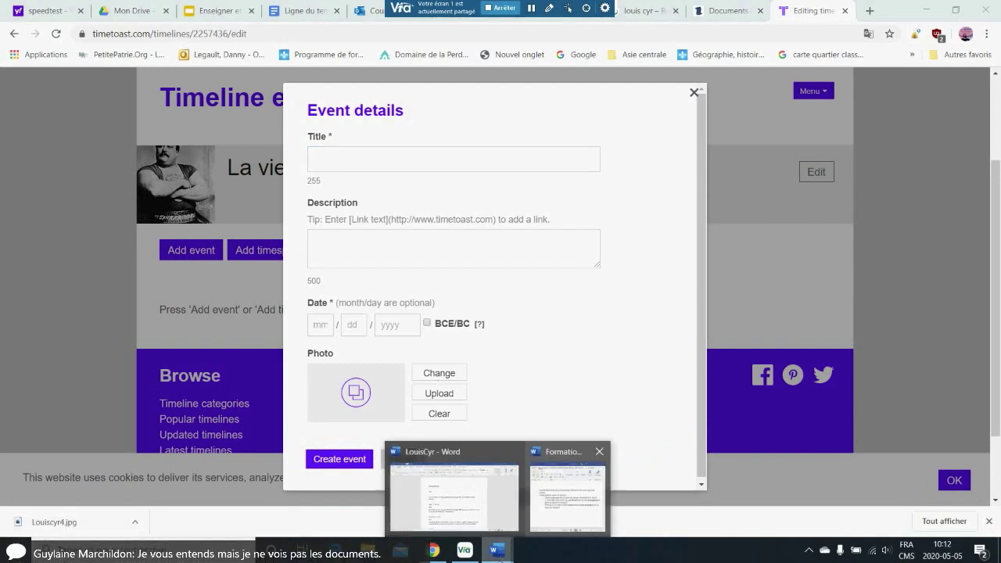
{"action": "left_click", "coordinate": [466, 513]}
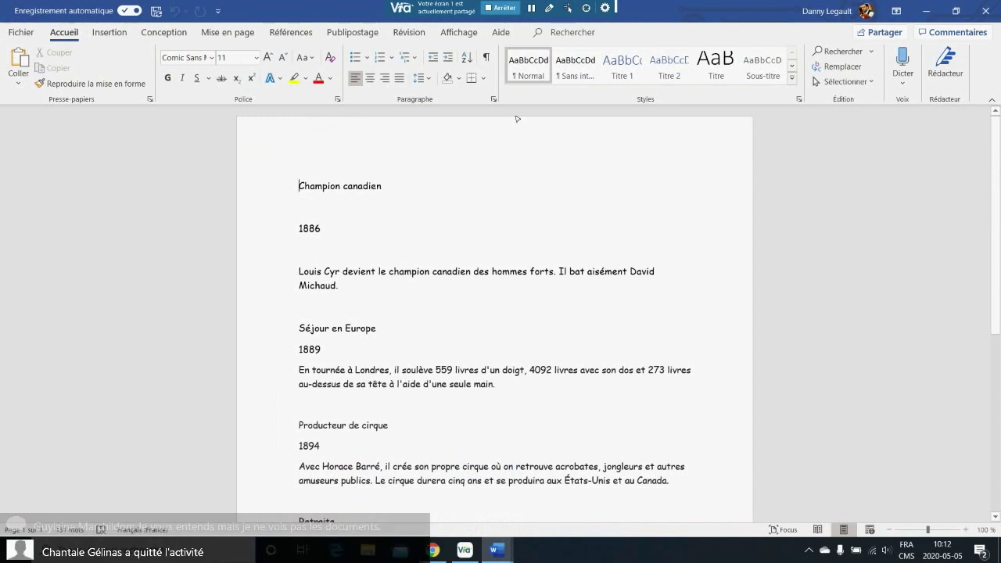
{"action": "left_click", "coordinate": [297, 271]}
{"action": "left_click_drag", "start_coordinate": [297, 271], "coordinate": [320, 280]}
{"action": "key", "text": "ctrl+c"}
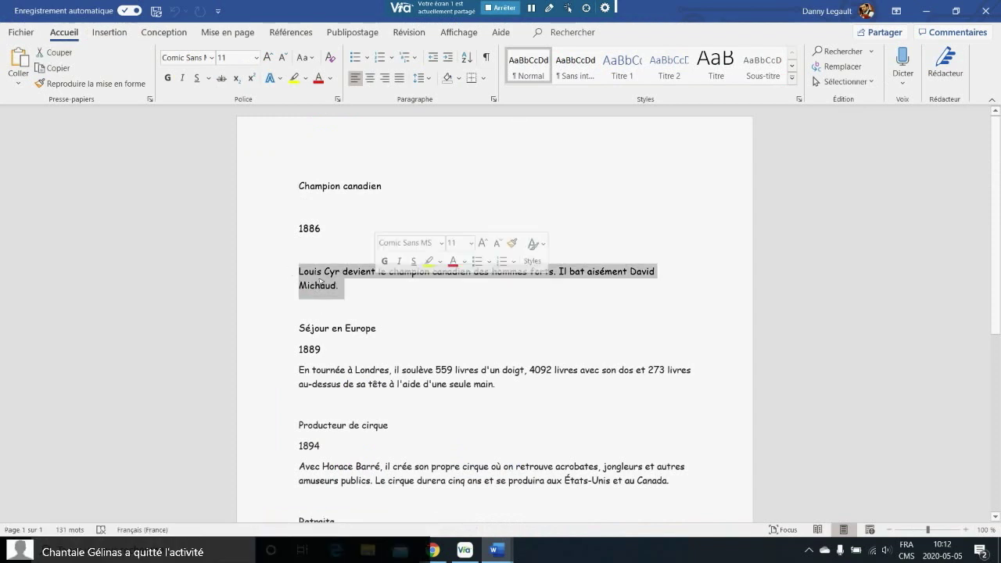
{"action": "right_click", "coordinate": [320, 279]}
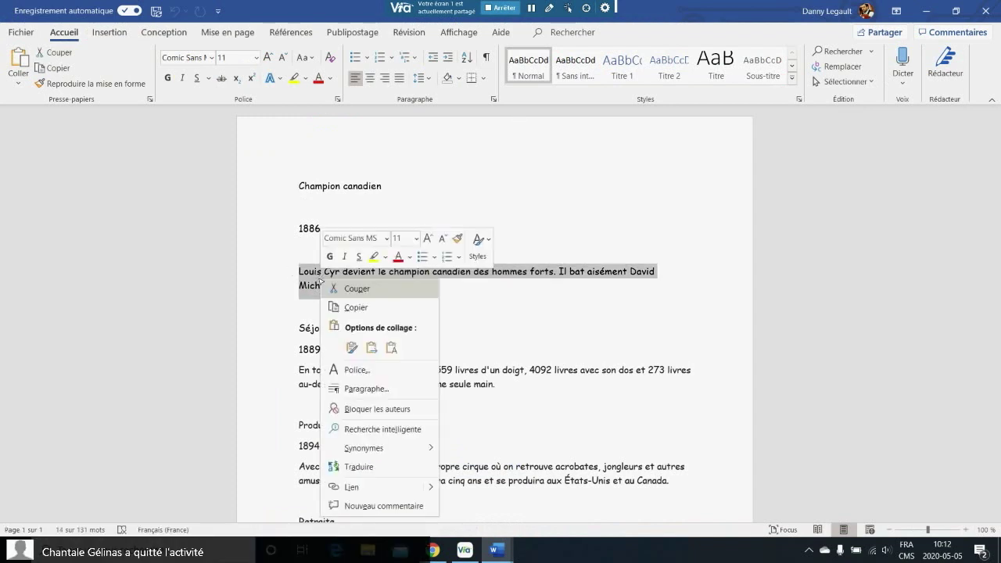
{"action": "left_click", "coordinate": [356, 307]}
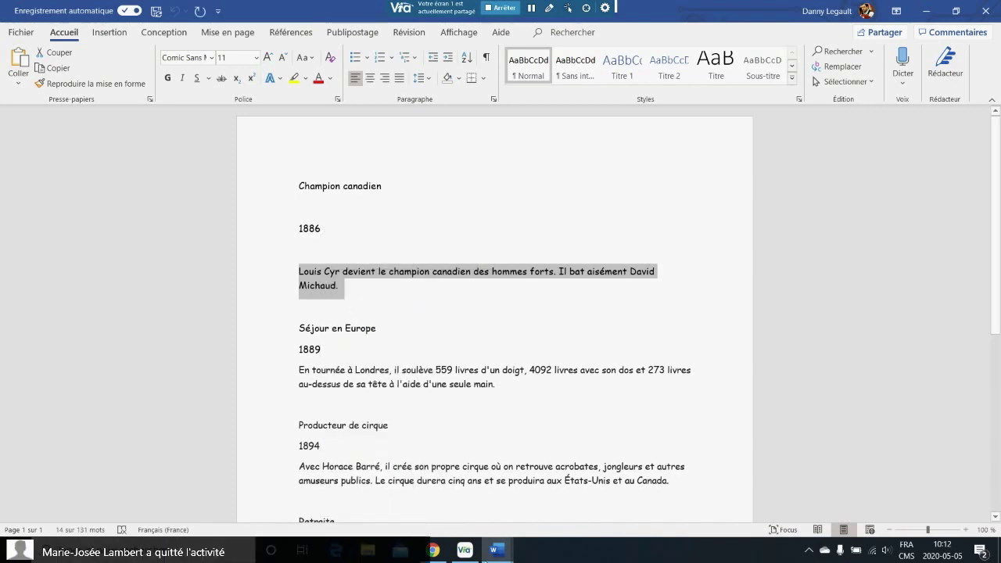
Step: Return to the event form in Chrome and paste the copied paragraph as the event's description
{"action": "left_click", "coordinate": [432, 549]}
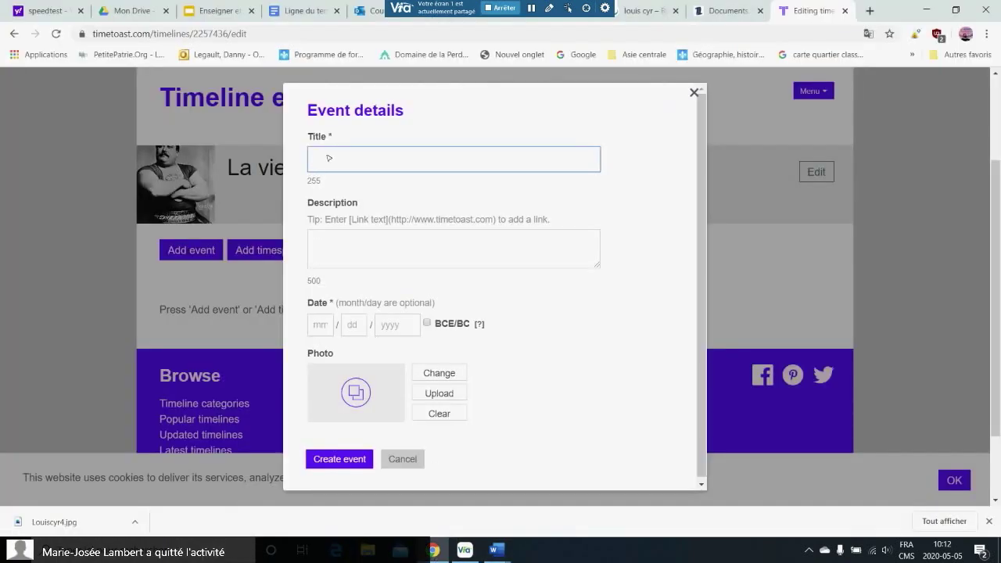
{"action": "left_click", "coordinate": [340, 262]}
{"action": "right_click", "coordinate": [323, 241]}
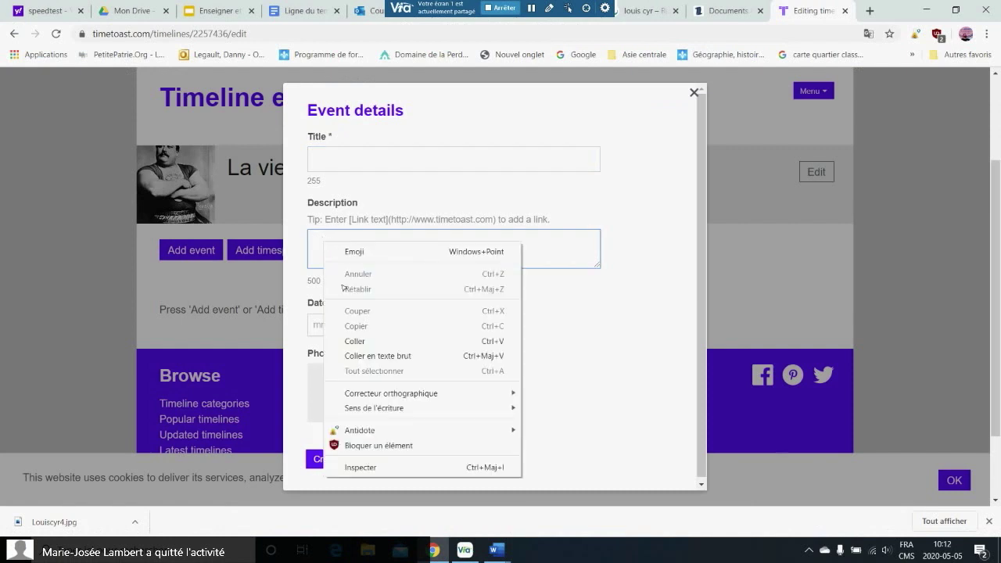
{"action": "left_click", "coordinate": [356, 341]}
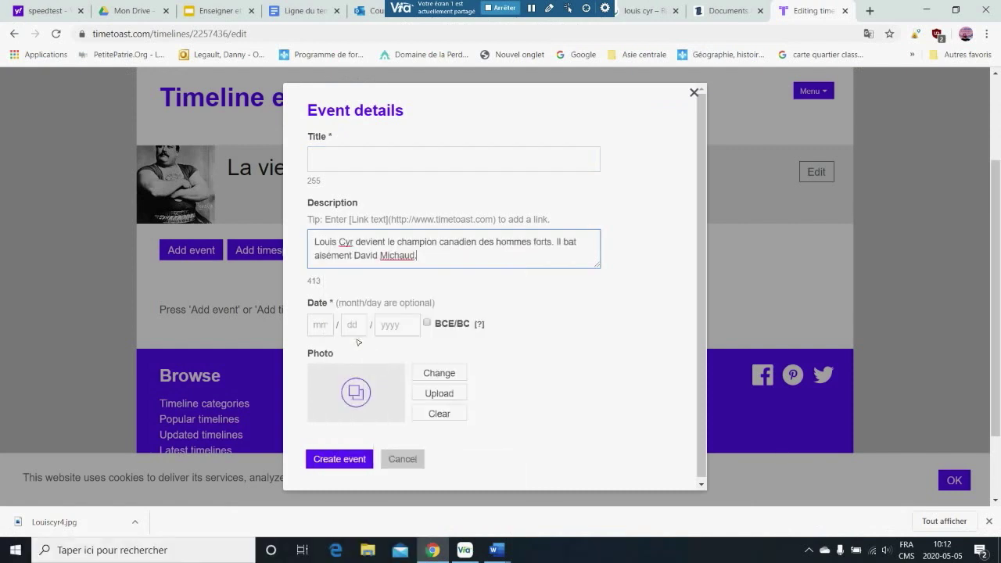
Step: Switch to the LouisCyr Word document and check the first event's title and year
{"action": "left_click", "coordinate": [336, 166]}
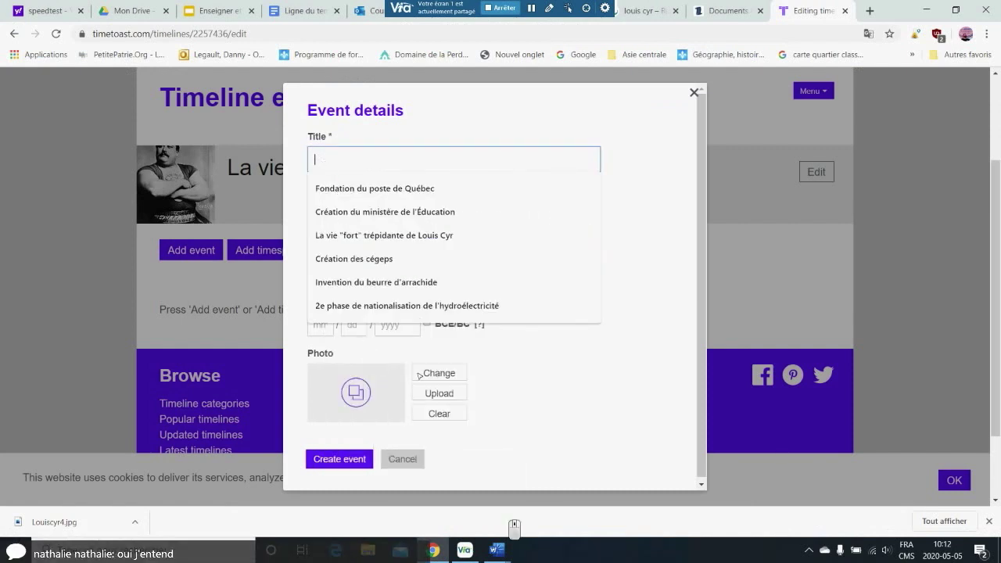
{"action": "left_click", "coordinate": [560, 489]}
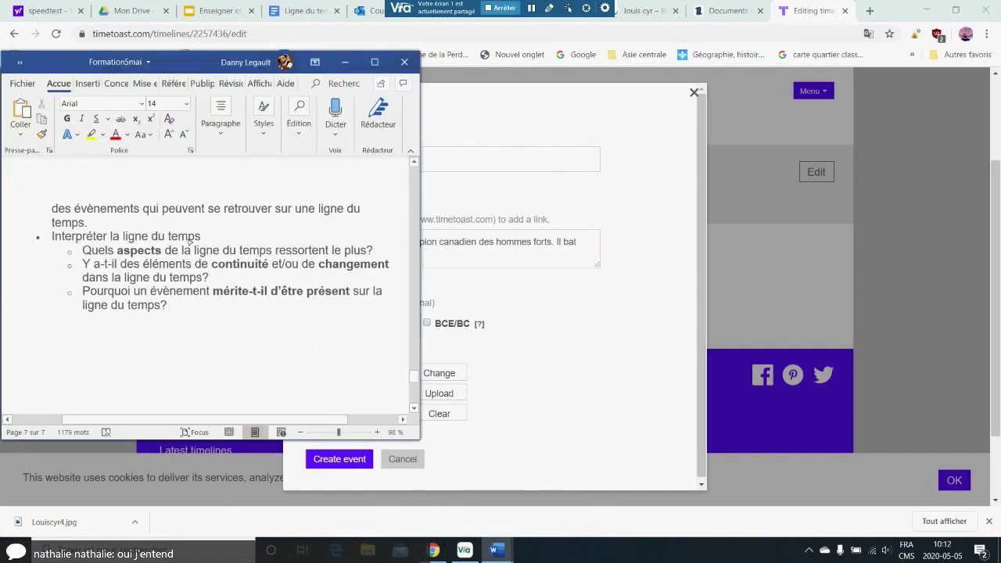
{"action": "mouse_move", "coordinate": [494, 549]}
{"action": "left_click", "coordinate": [454, 509]}
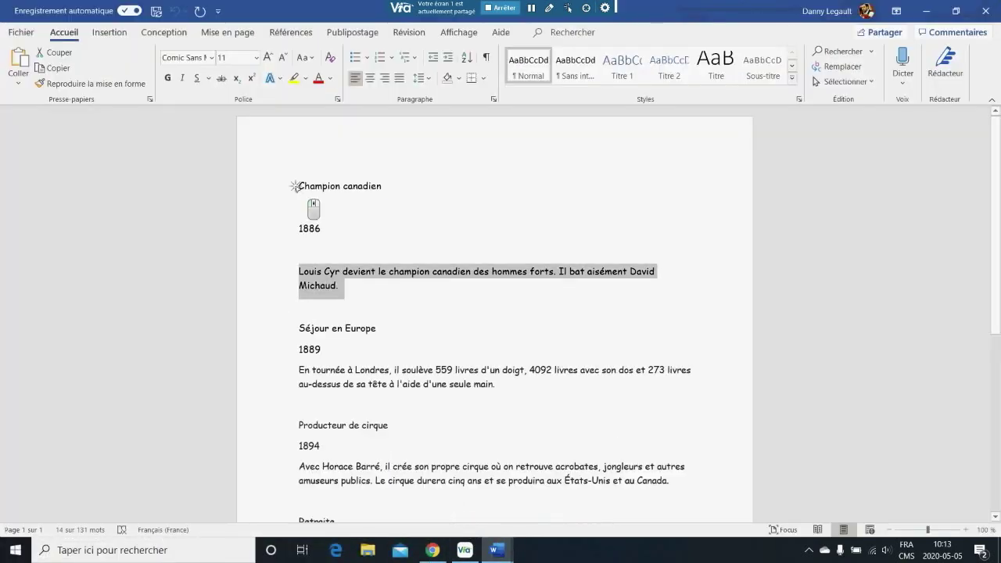
{"action": "left_click", "coordinate": [296, 186]}
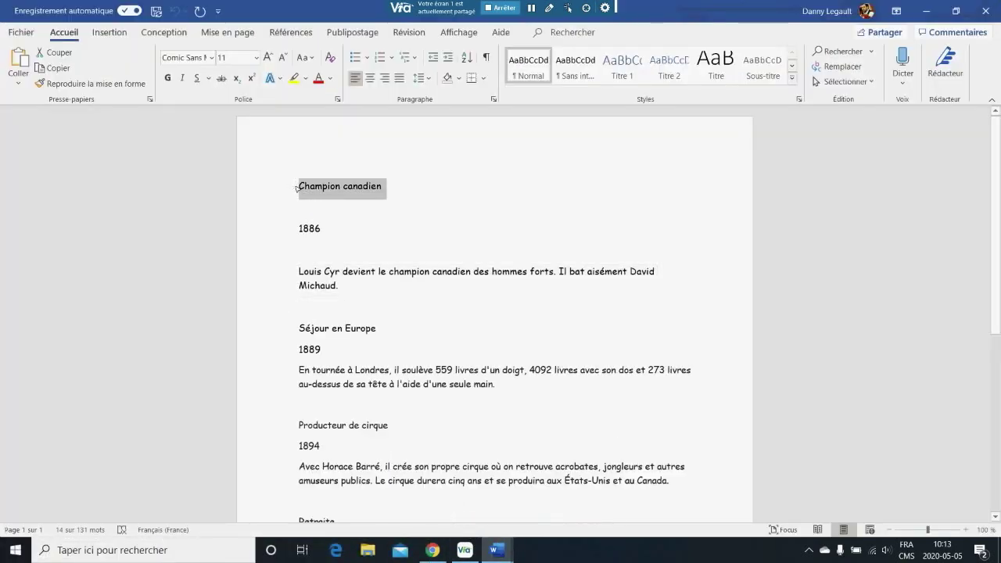
{"action": "left_click", "coordinate": [296, 231]}
{"action": "left_click", "coordinate": [312, 189]}
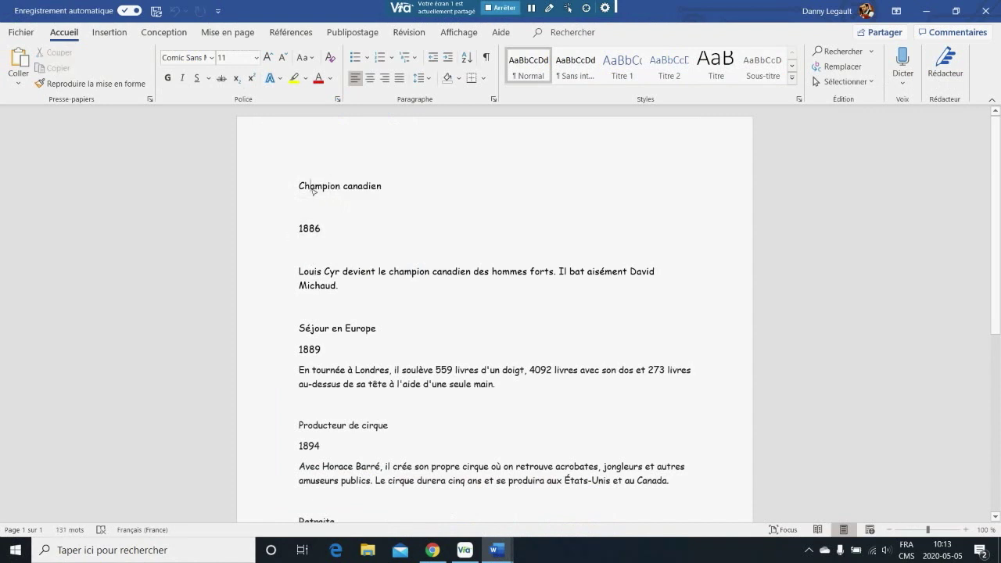
Step: Back in Chrome, title the event "Champion canadien" and set its year to 1886, without a month or day
{"action": "left_click", "coordinate": [432, 550]}
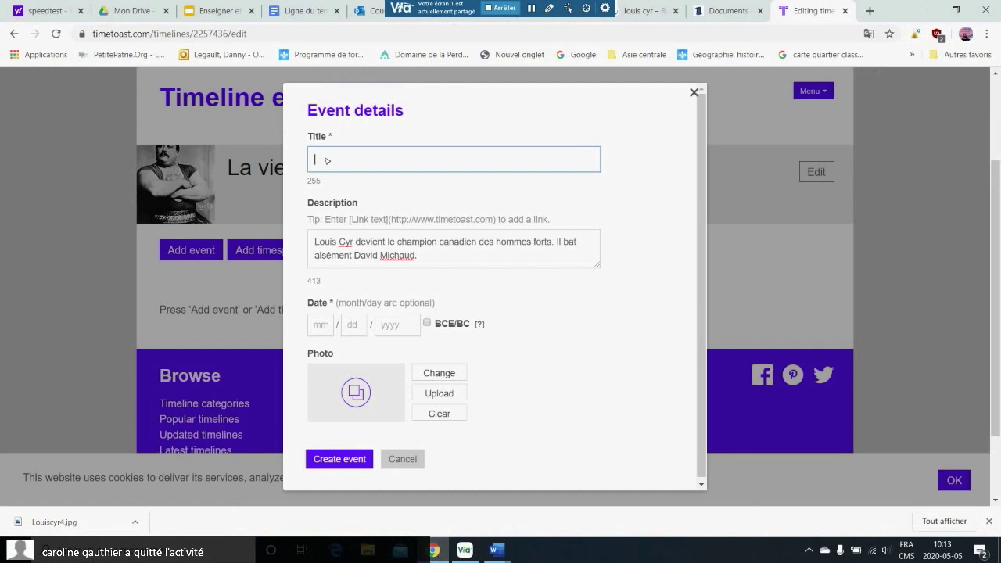
{"action": "type", "text": "Champ"}
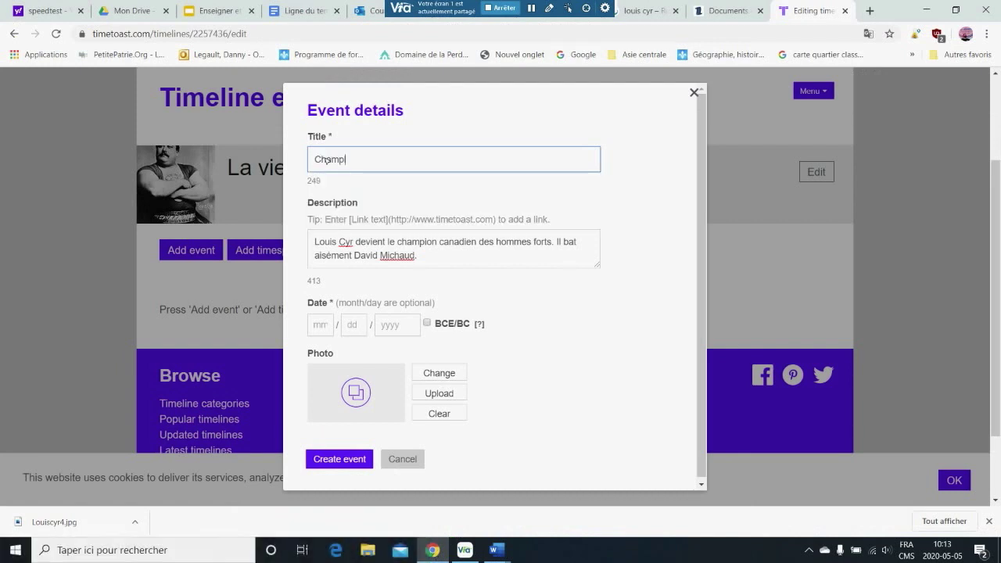
{"action": "type", "text": "ion canadien"}
{"action": "left_click", "coordinate": [411, 326]}
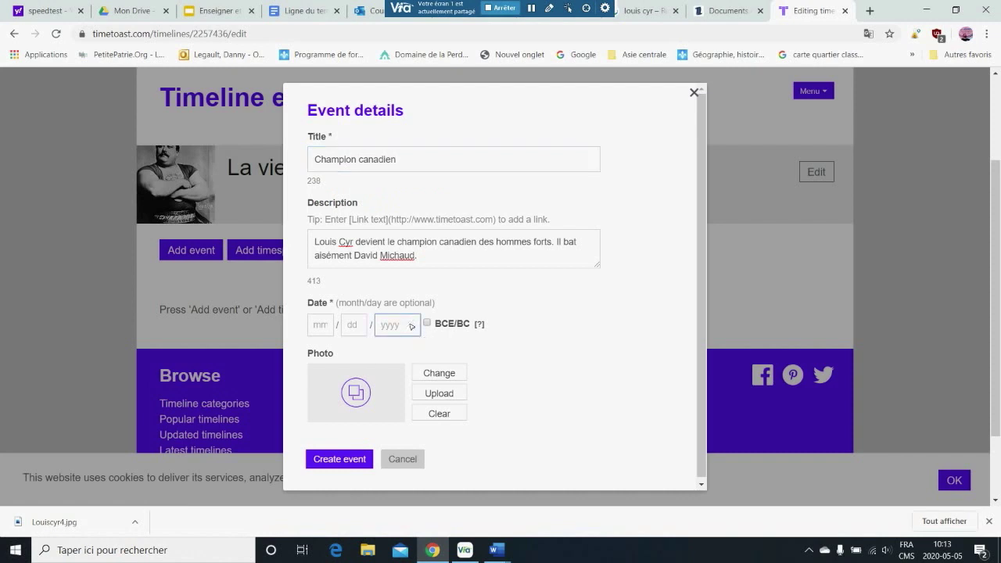
{"action": "type", "text": "1886"}
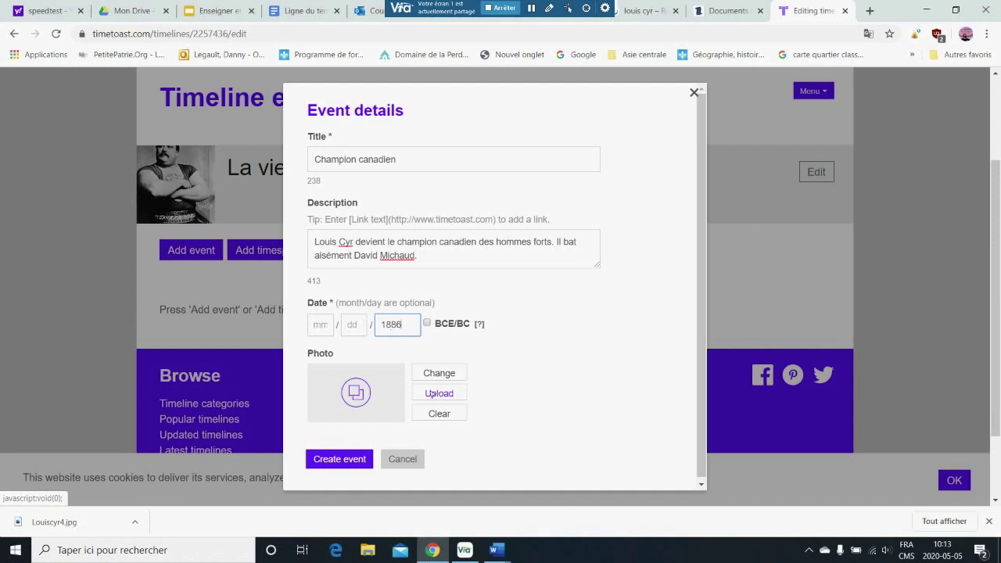
{"action": "left_click", "coordinate": [315, 160]}
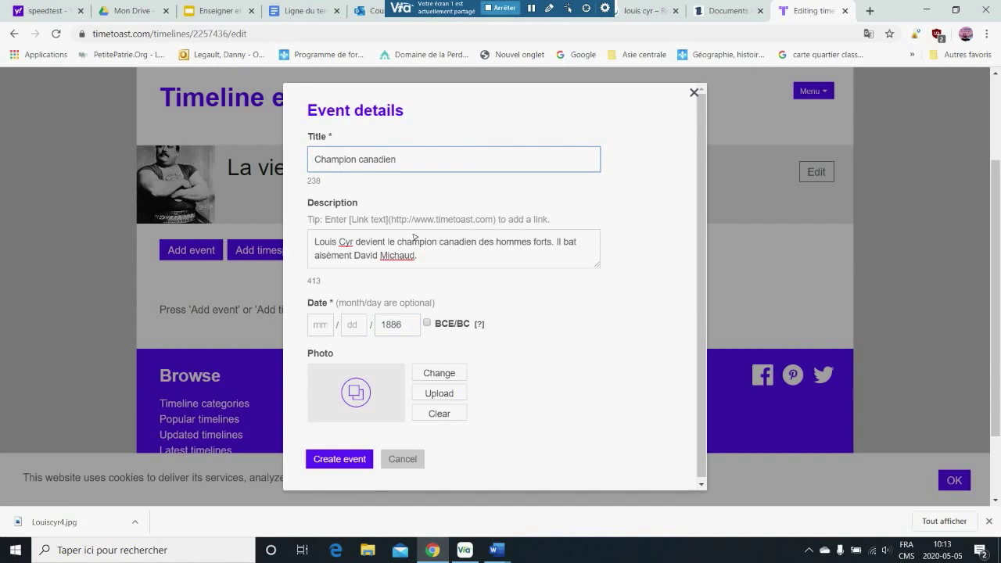
Step: Upload the image louis-cyr1 from the RÉCIT folder on the desktop as the event's photo
{"action": "left_click", "coordinate": [431, 393]}
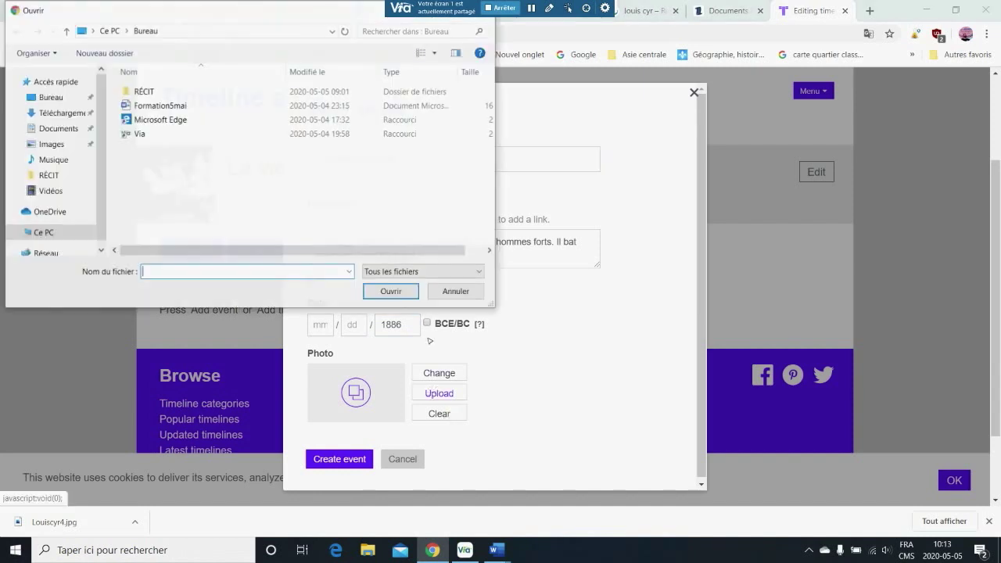
{"action": "double_click", "coordinate": [146, 93]}
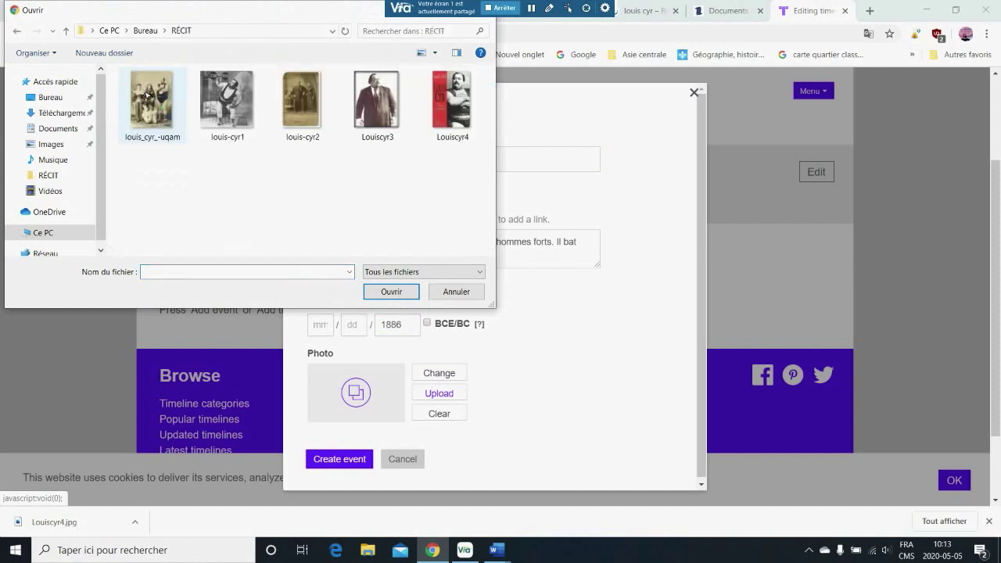
{"action": "left_click", "coordinate": [219, 110]}
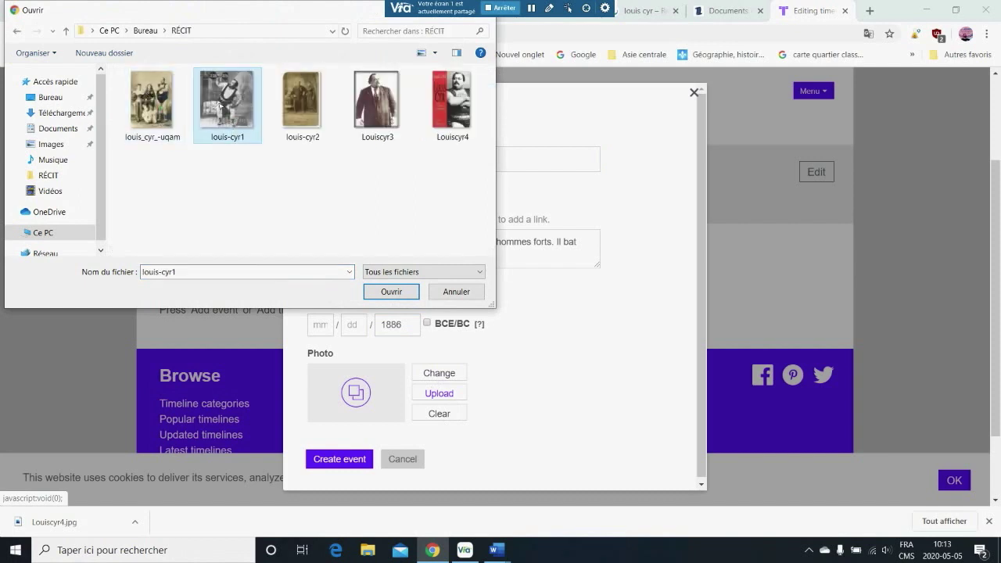
{"action": "left_click", "coordinate": [391, 292]}
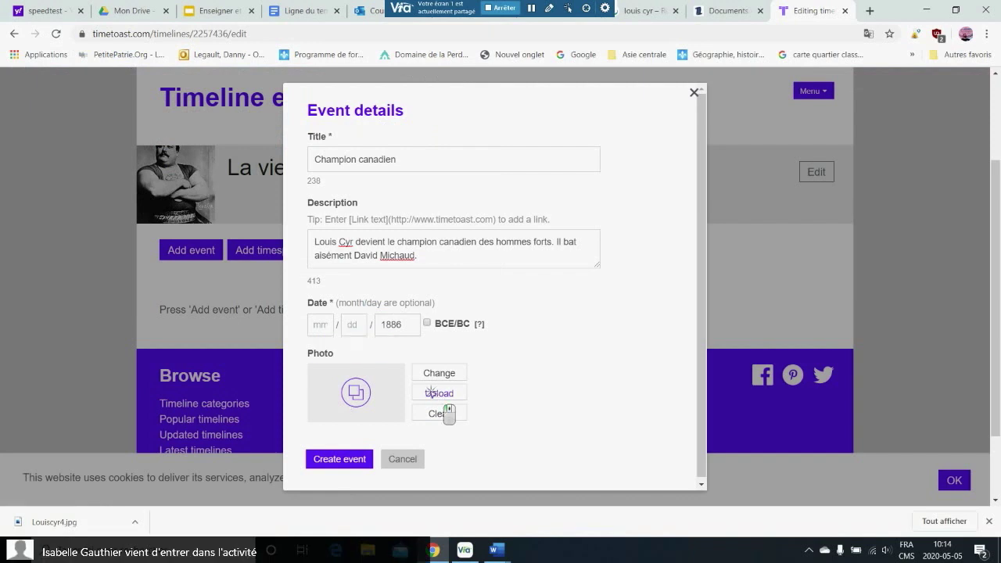
Step: Try again to upload louis-cyr1 from the RÉCIT folder as the event's photo
{"action": "left_click", "coordinate": [434, 394]}
{"action": "left_click", "coordinate": [237, 123]}
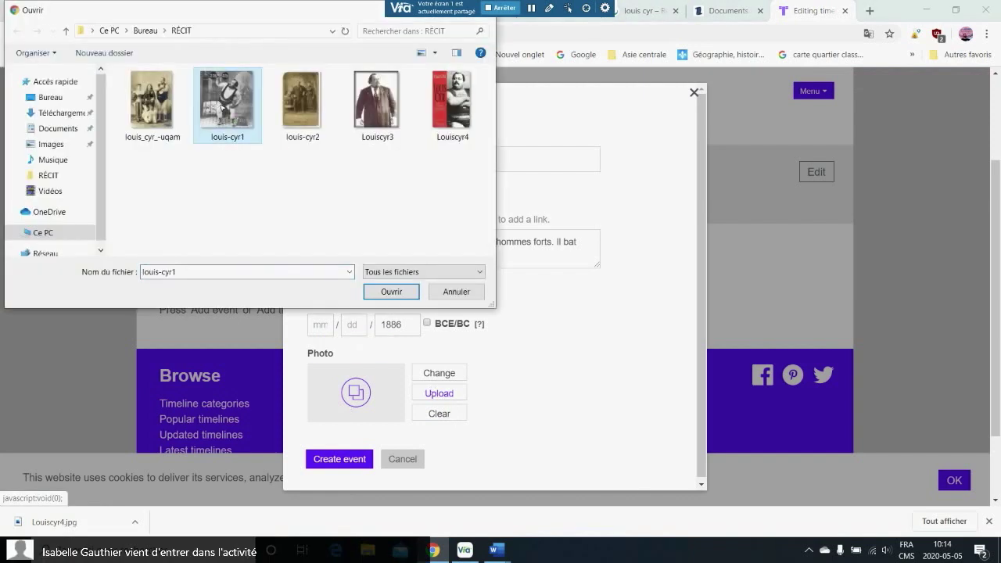
{"action": "left_click", "coordinate": [391, 291]}
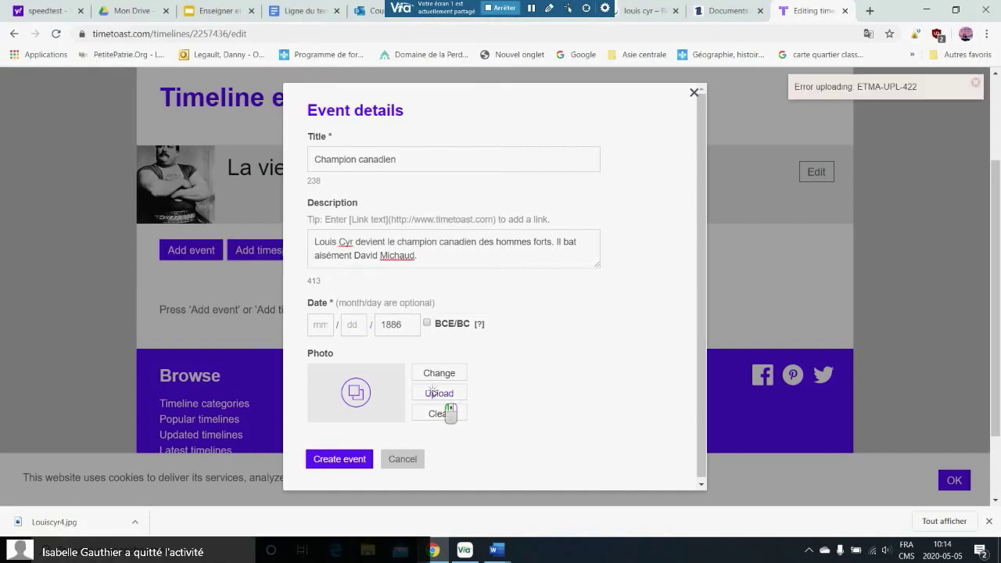
Step: Upload Louiscyr3 from the RÉCIT folder as the event's photo and create the "Champion canadien" event
{"action": "left_click", "coordinate": [438, 393]}
{"action": "left_click", "coordinate": [377, 109]}
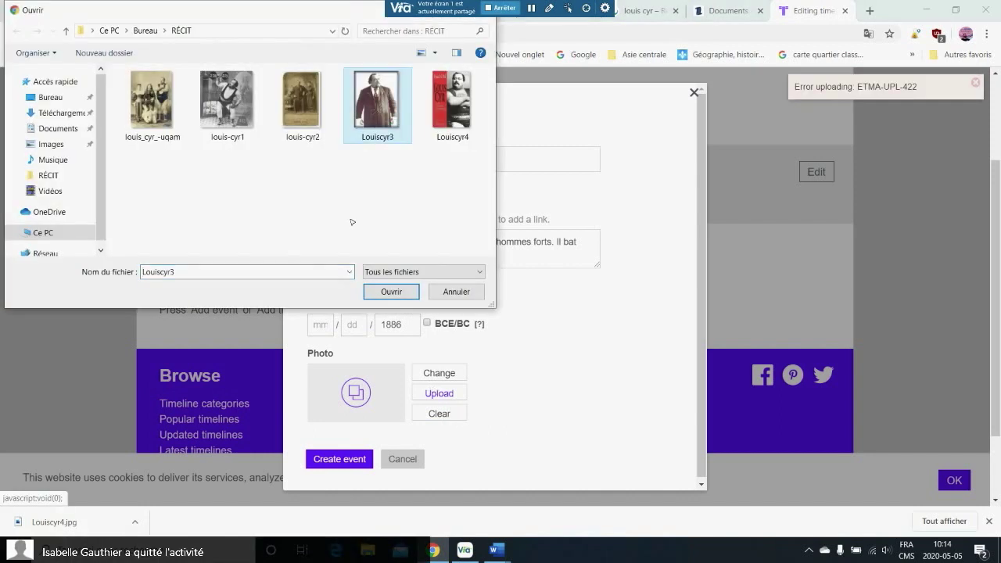
{"action": "left_click", "coordinate": [391, 291]}
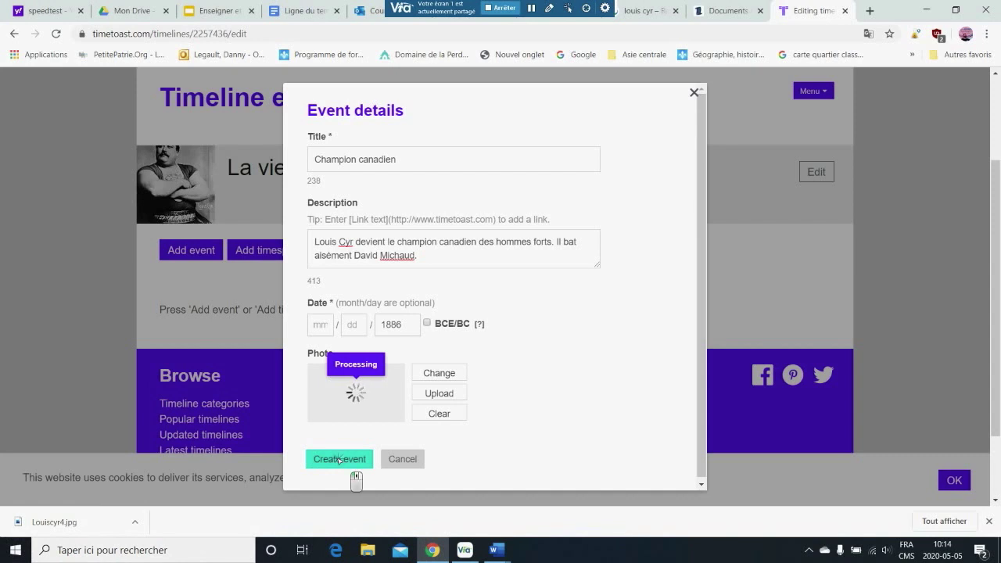
{"action": "left_click", "coordinate": [339, 460]}
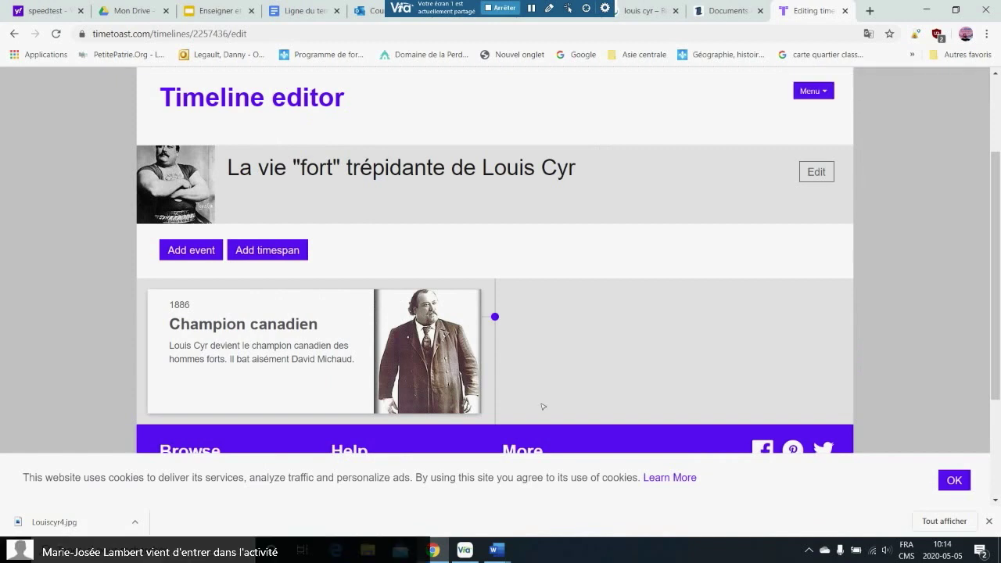
{"action": "left_click", "coordinate": [464, 549]}
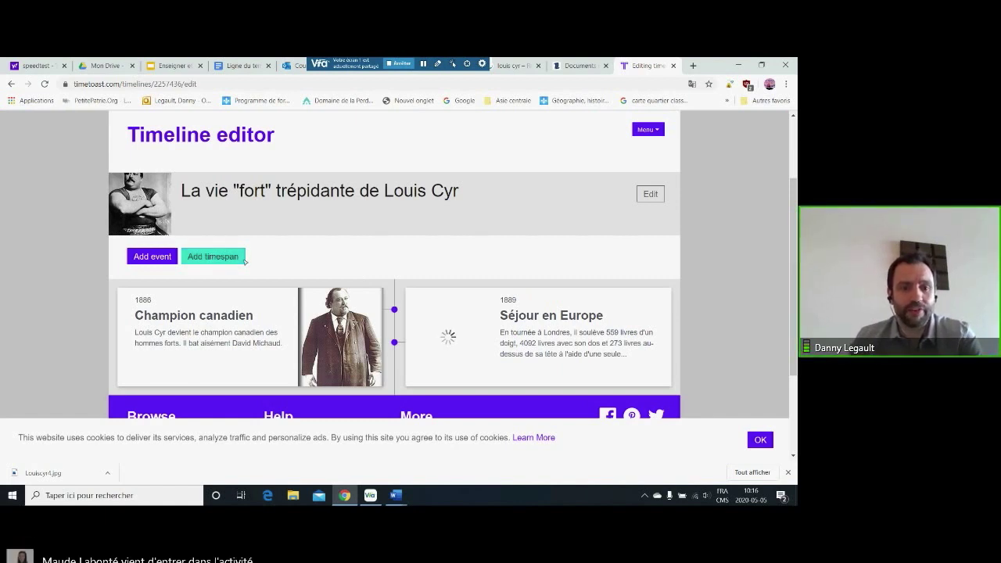
Step: Start a new timespan on the timeline and title it "Industrialisation"
{"action": "left_click", "coordinate": [211, 257]}
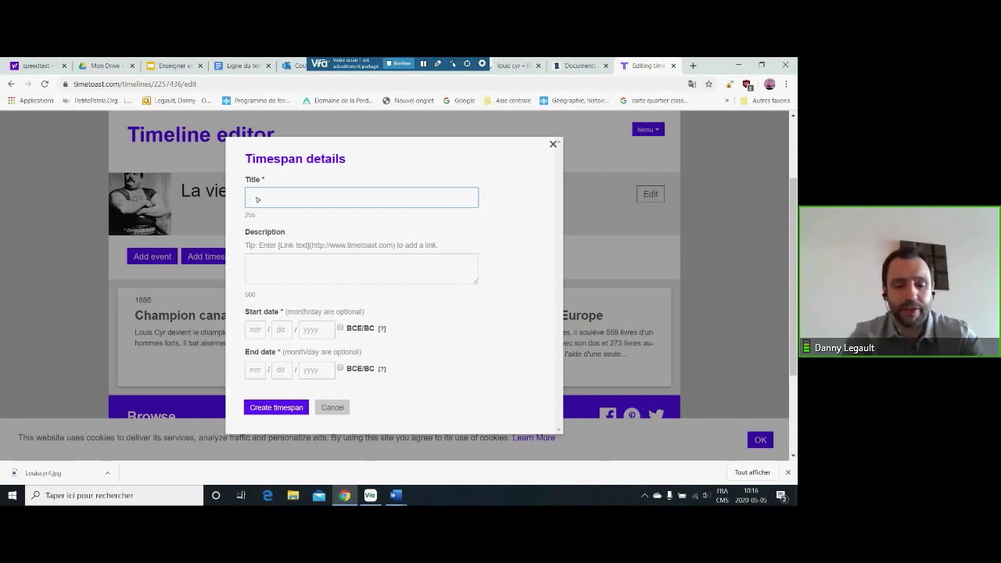
{"action": "type", "text": "Indust"}
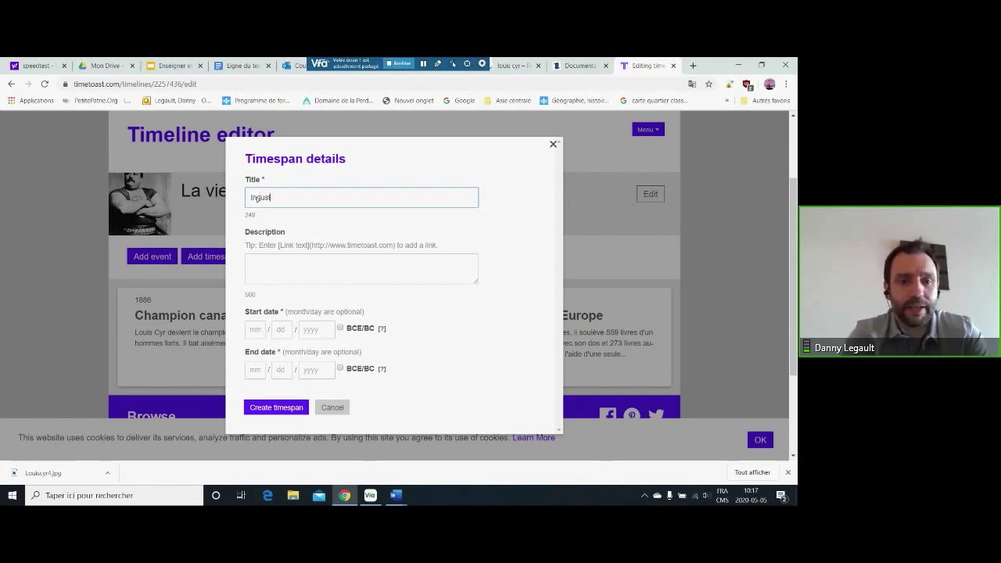
{"action": "type", "text": "rialisation"}
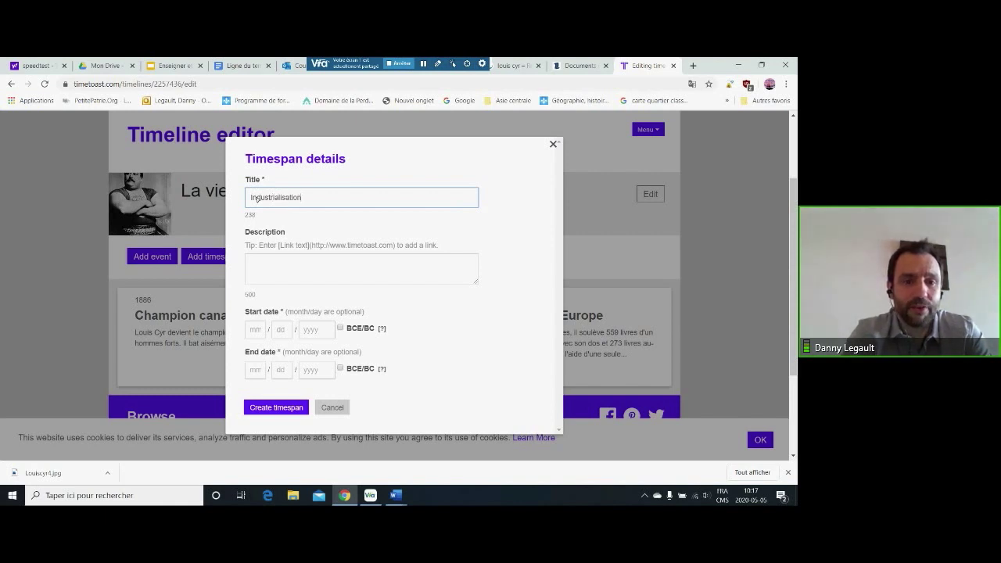
Step: Replace the timespan's title with "Exode massif des Canadiens français aux États-Unis"
{"action": "key", "text": "BackSpace"}
{"action": "key", "text": "BackSpace"}
{"action": "key", "text": "BackSpace"}
{"action": "key", "text": "BackSpace"}
{"action": "key", "text": "BackSpace"}
{"action": "key", "text": "BackSpace"}
{"action": "key", "text": "BackSpace"}
{"action": "key", "text": "BackSpace"}
{"action": "key", "text": "BackSpace"}
{"action": "key", "text": "BackSpace"}
{"action": "key", "text": "BackSpace"}
{"action": "key", "text": "BackSpace"}
{"action": "key", "text": "BackSpace"}
{"action": "key", "text": "BackSpace"}
{"action": "key", "text": "BackSpace"}
{"action": "key", "text": "BackSpace"}
{"action": "key", "text": "BackSpace"}
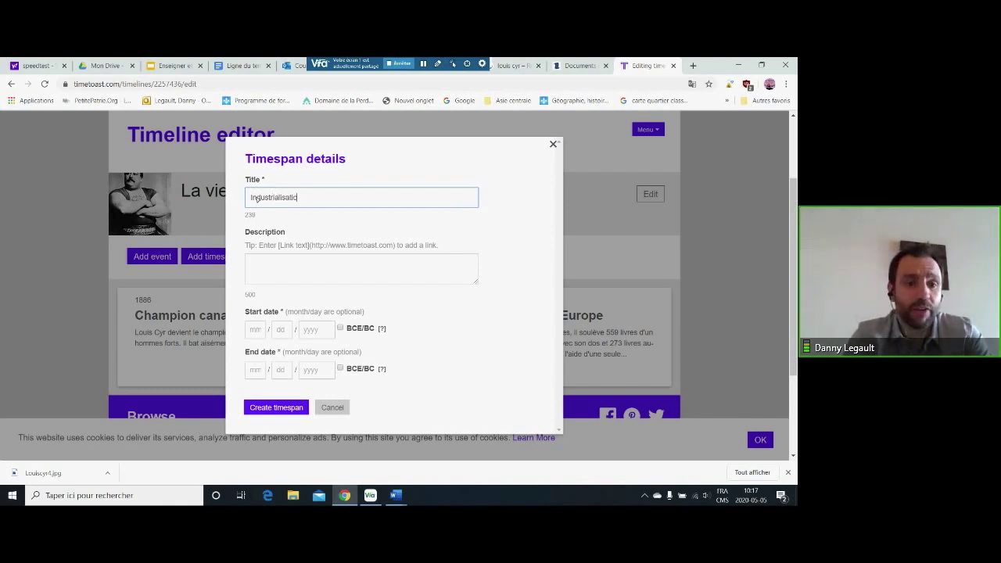
{"action": "type", "text": "Exode"}
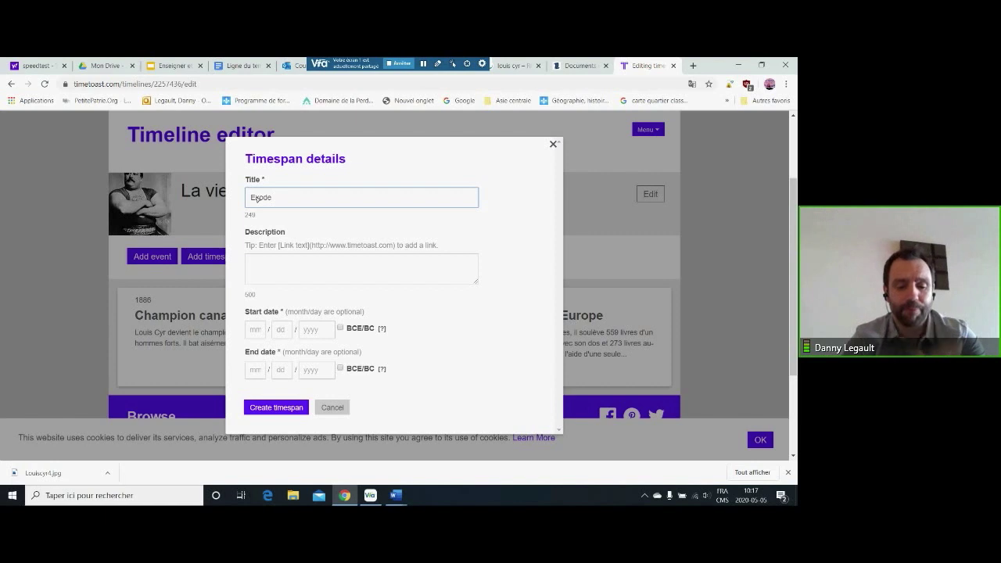
{"action": "type", "text": "d"}
{"action": "key", "text": "BackSpace"}
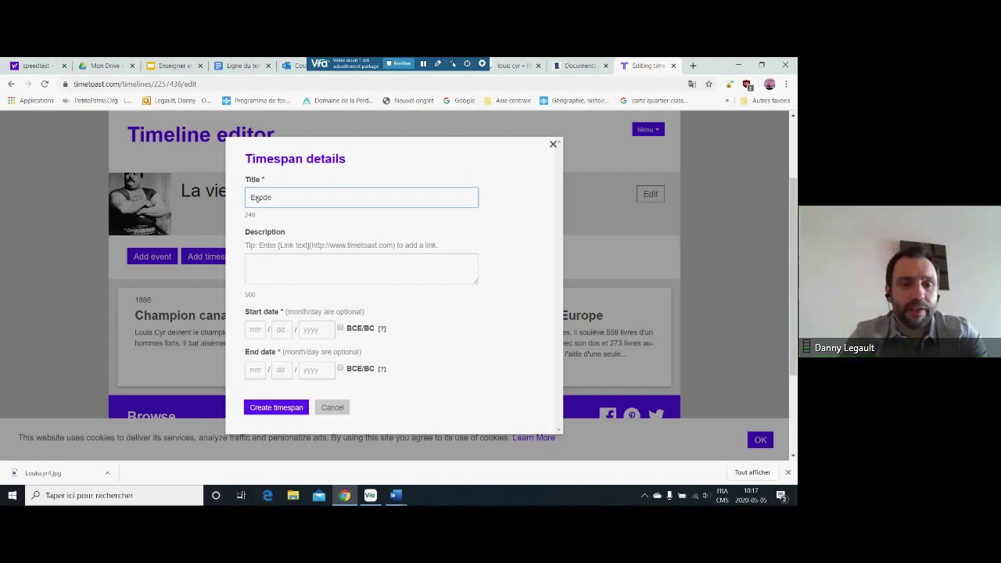
{"action": "type", "text": "mas"}
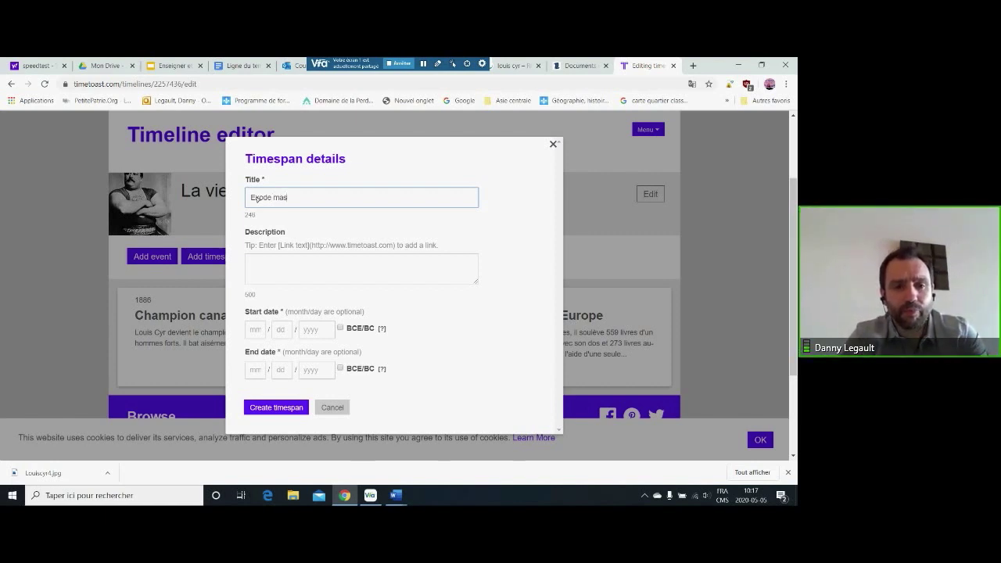
{"action": "type", "text": "sif des Canadiens français"}
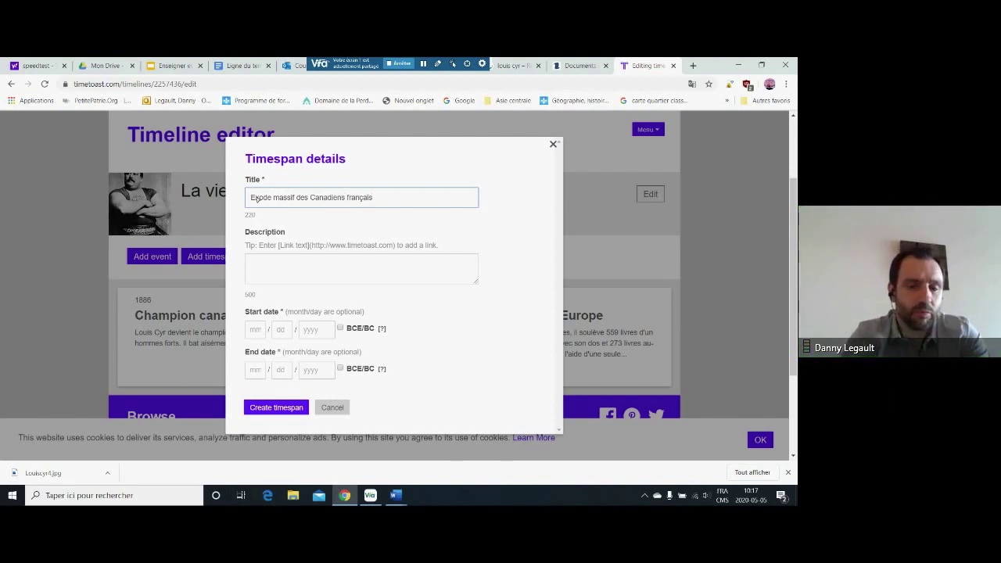
{"action": "type", "text": " au "}
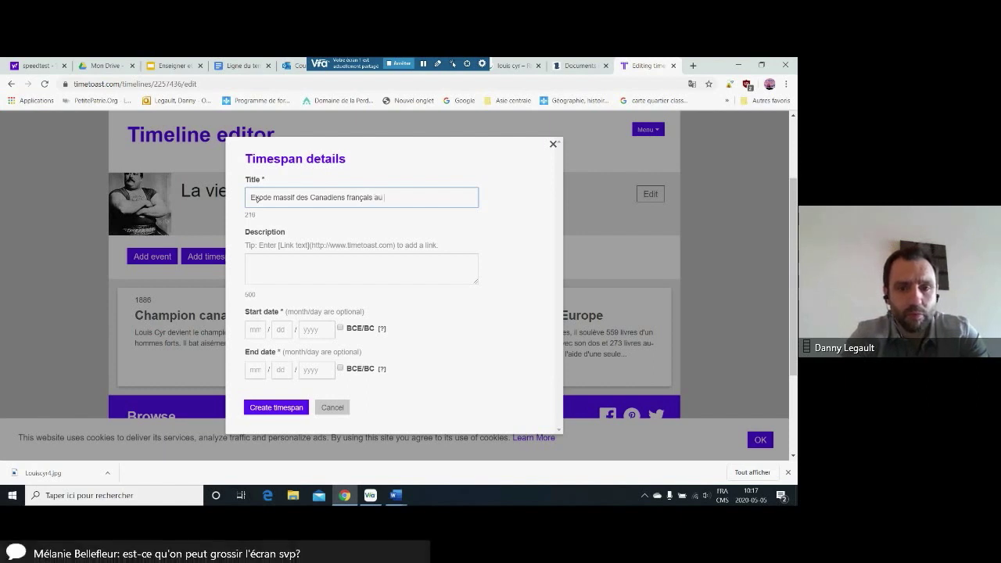
{"action": "type", "text": "x Éta"}
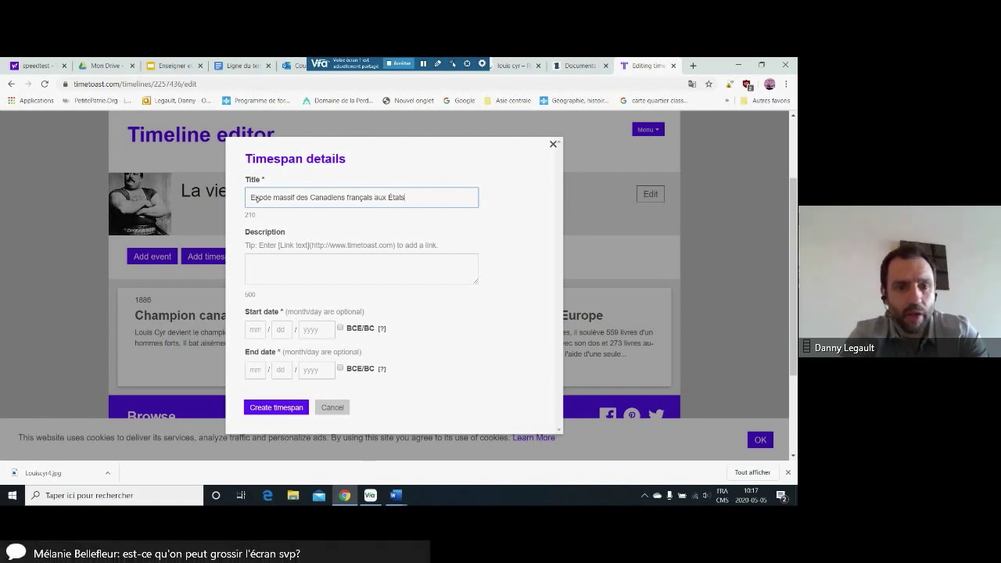
{"action": "type", "text": "ts"}
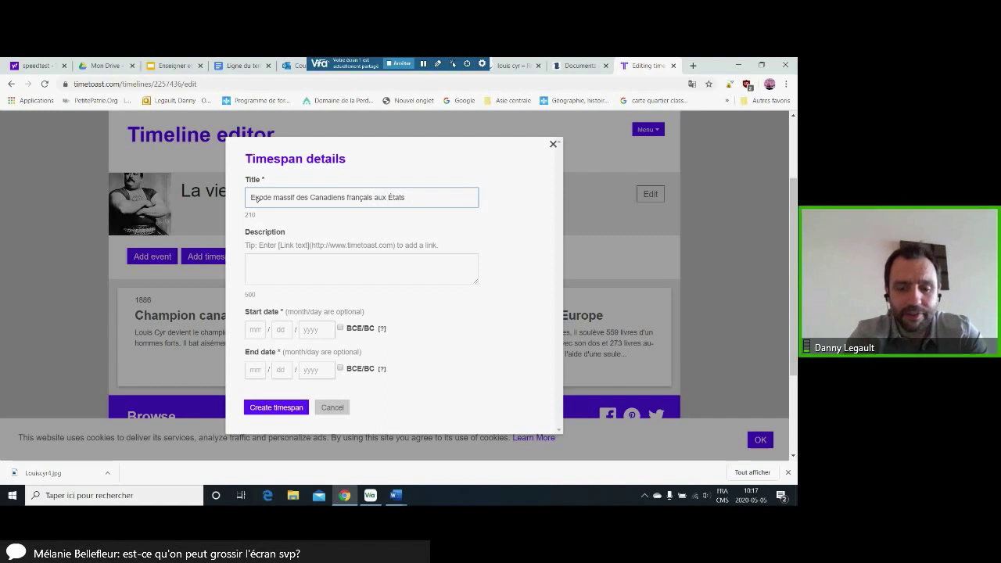
{"action": "type", "text": " Unis"}
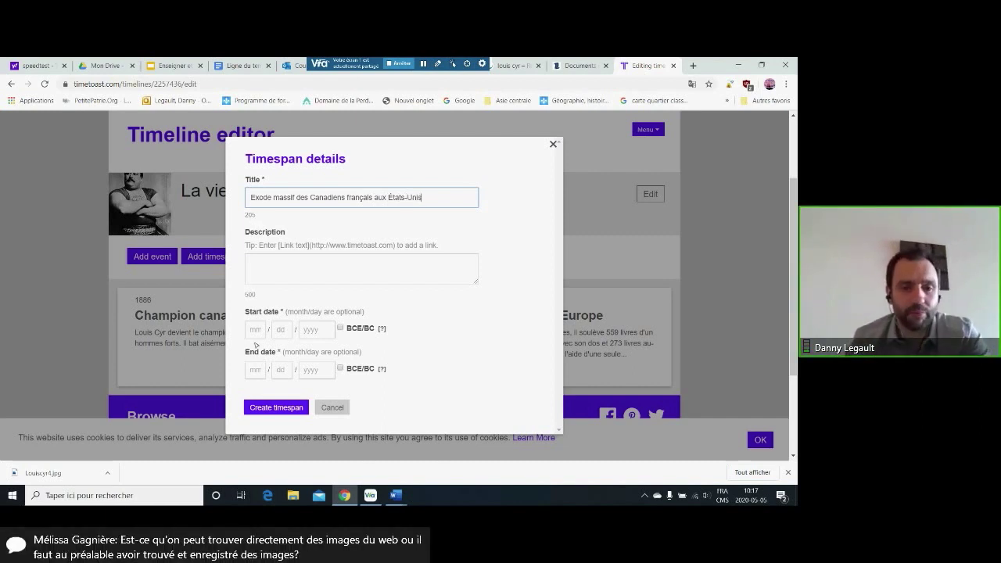
Step: Set the timespan's start year to 1840 and end year to 1930, without month or day, and create it
{"action": "left_click", "coordinate": [309, 329]}
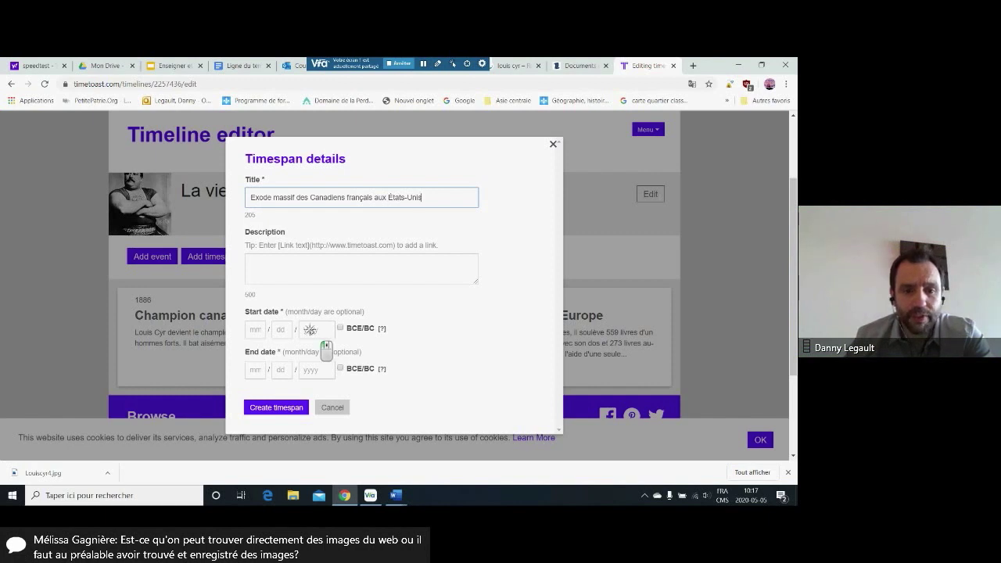
{"action": "type", "text": "1"}
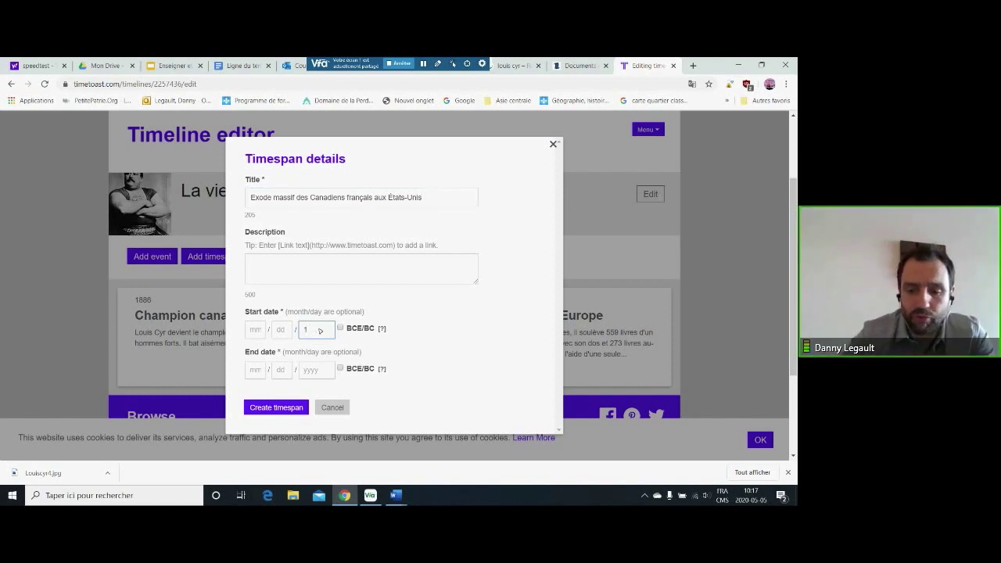
{"action": "type", "text": "840"}
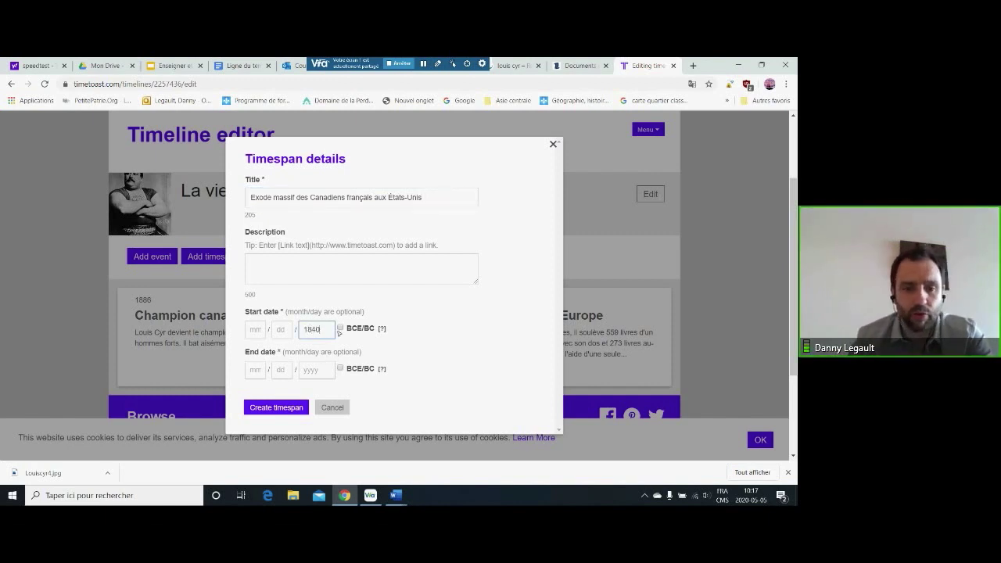
{"action": "left_click", "coordinate": [312, 370]}
{"action": "type", "text": "1930"}
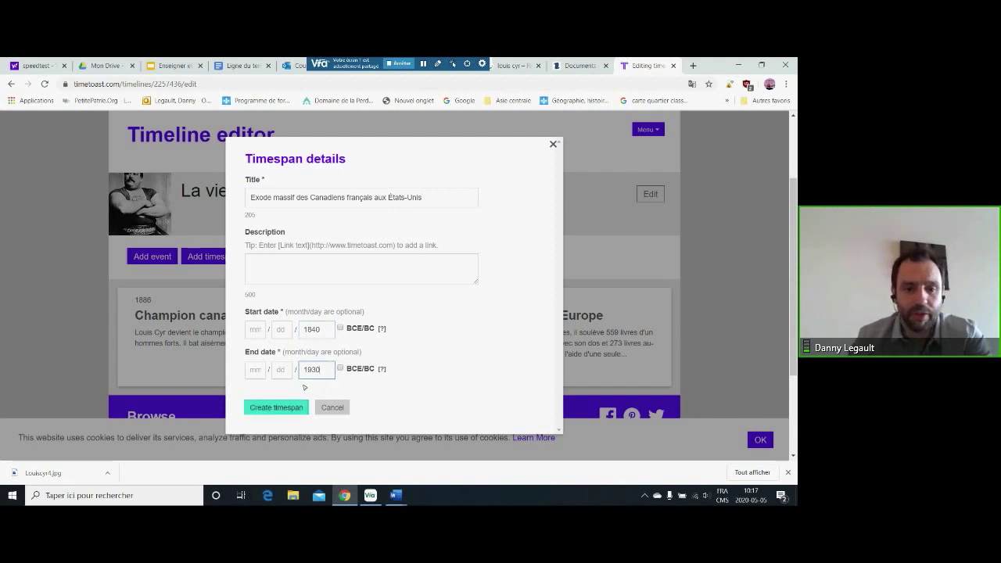
{"action": "left_click", "coordinate": [270, 407]}
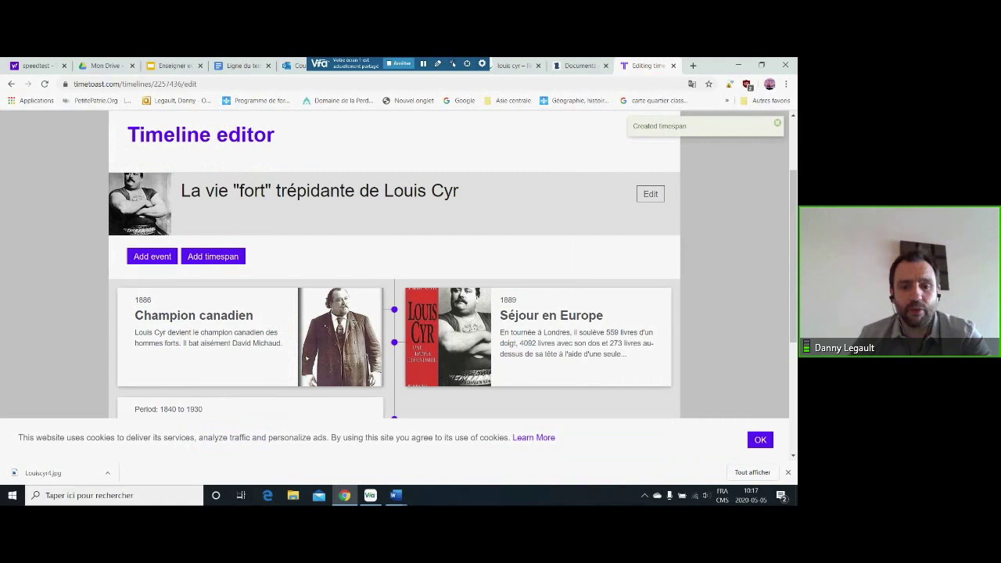
Step: Look over the new timespan's entry and the timeline's own title, publish status, category and photo settings
{"action": "scroll", "coordinate": [408, 304], "scroll_direction": "down", "scroll_amount": 3}
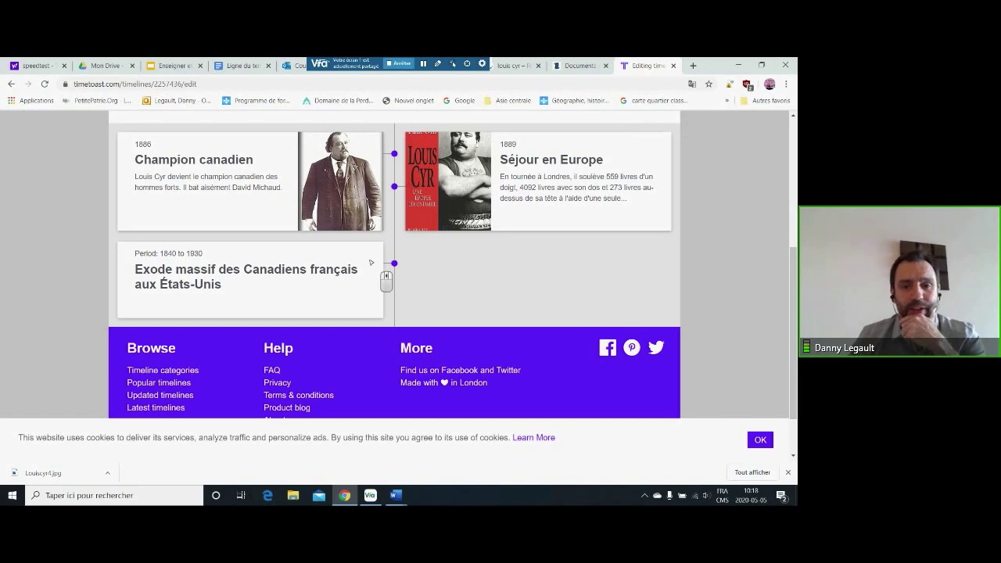
{"action": "scroll", "coordinate": [387, 281], "scroll_direction": "up", "scroll_amount": 3}
{"action": "left_click", "coordinate": [650, 244]}
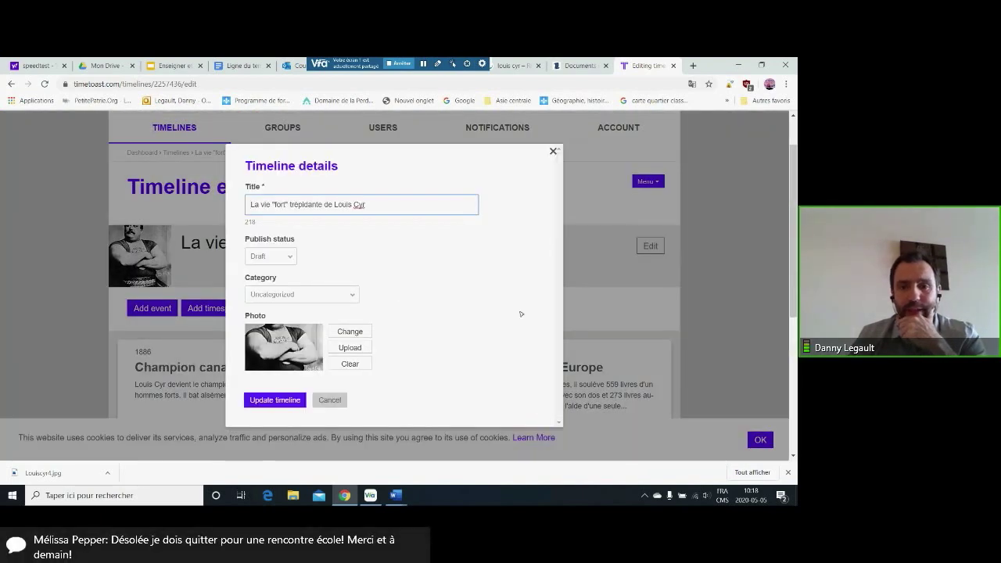
{"action": "left_click", "coordinate": [553, 152]}
Step: Open the viewer page of the Louis Cyr timeline, dismiss the translation offer and examine the timeline graphic
{"action": "left_click", "coordinate": [656, 182]}
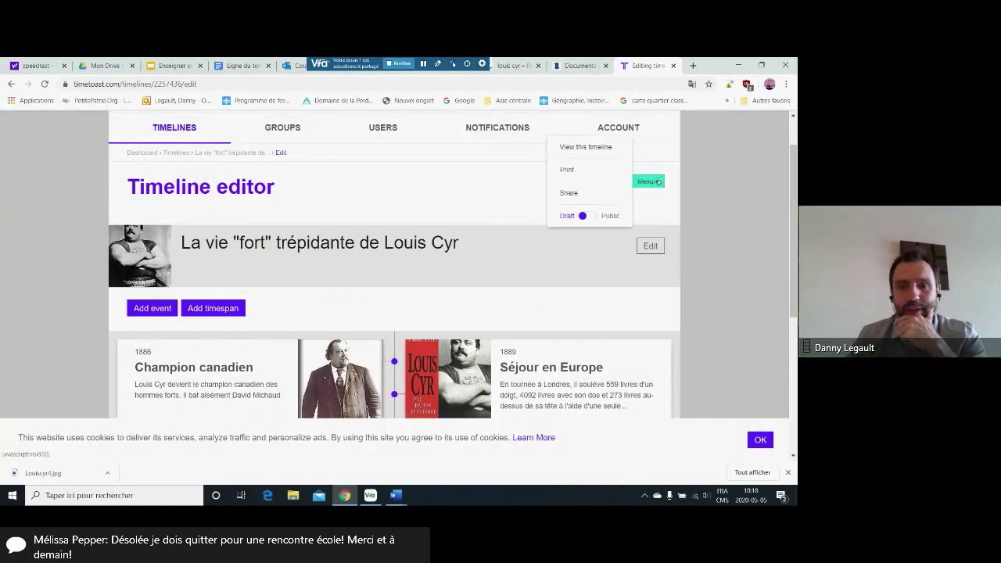
{"action": "left_click", "coordinate": [586, 147]}
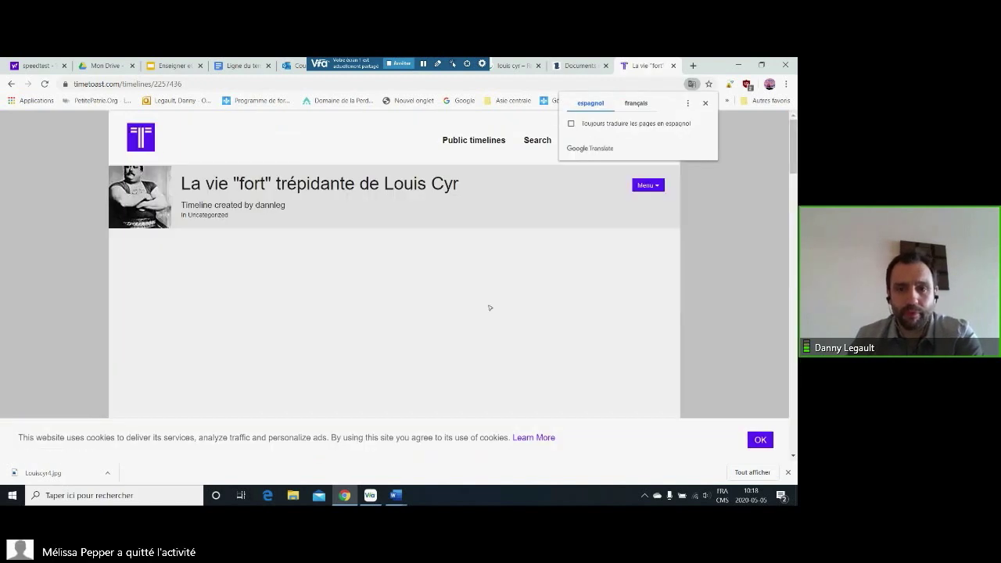
{"action": "left_click", "coordinate": [705, 102]}
{"action": "middle_click", "coordinate": [486, 334]}
{"action": "scroll", "coordinate": [472, 315], "scroll_direction": "down", "scroll_amount": 1}
{"action": "middle_click", "coordinate": [470, 315]}
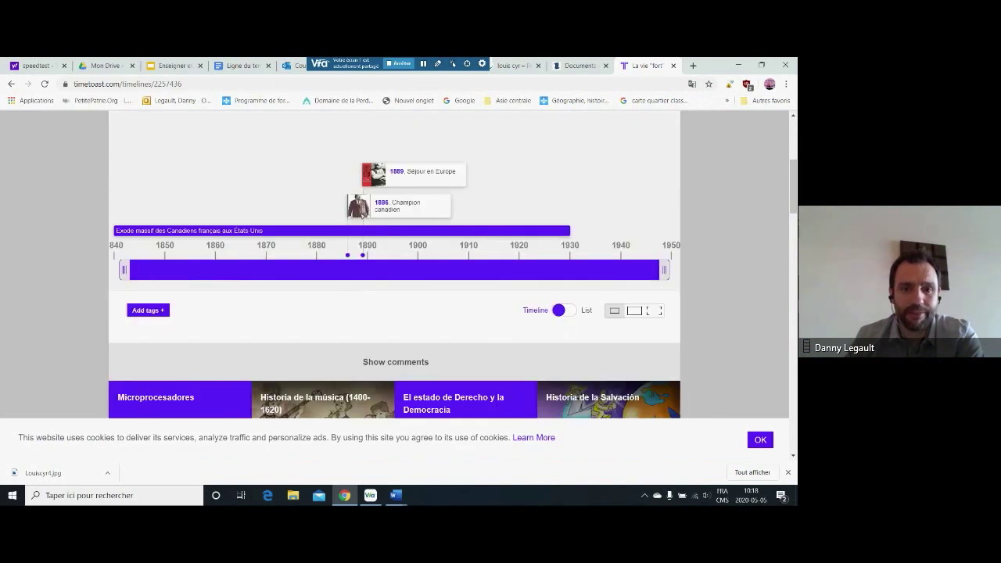
Step: View the details of the "Séjour en Europe" and "Champion canadien" events, closing each one after reading
{"action": "left_click", "coordinate": [418, 172]}
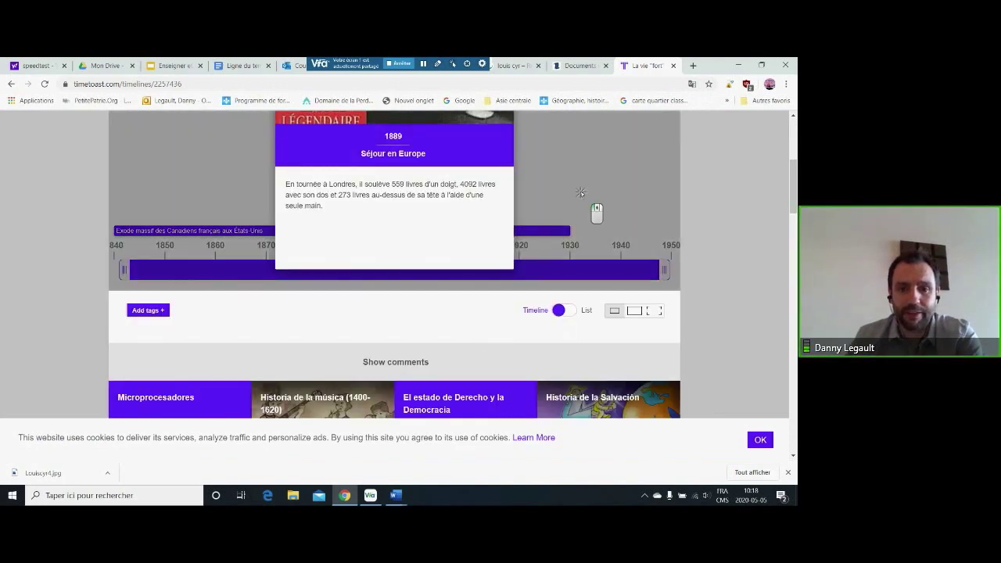
{"action": "left_click", "coordinate": [580, 192]}
{"action": "left_click", "coordinate": [403, 206]}
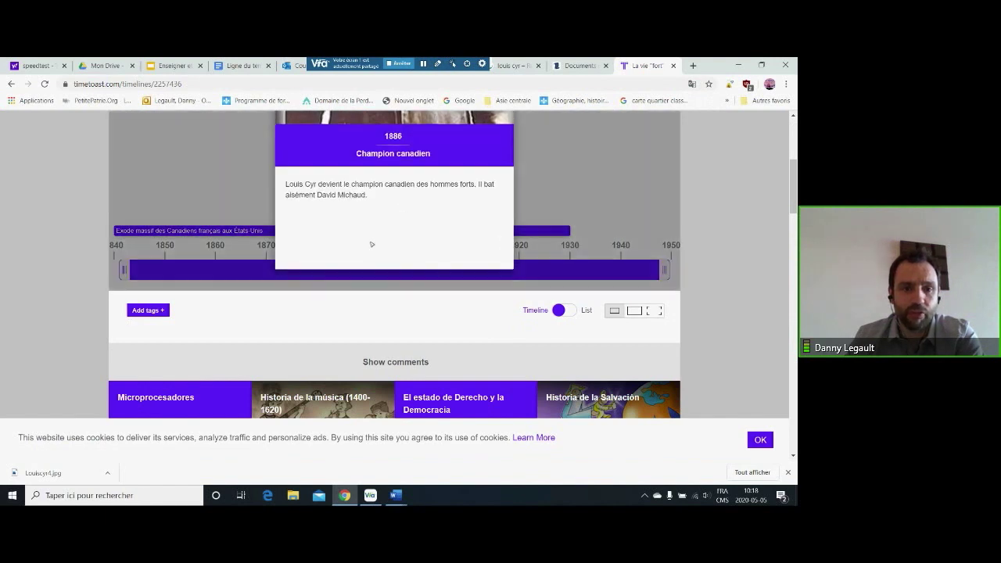
{"action": "left_click", "coordinate": [574, 190]}
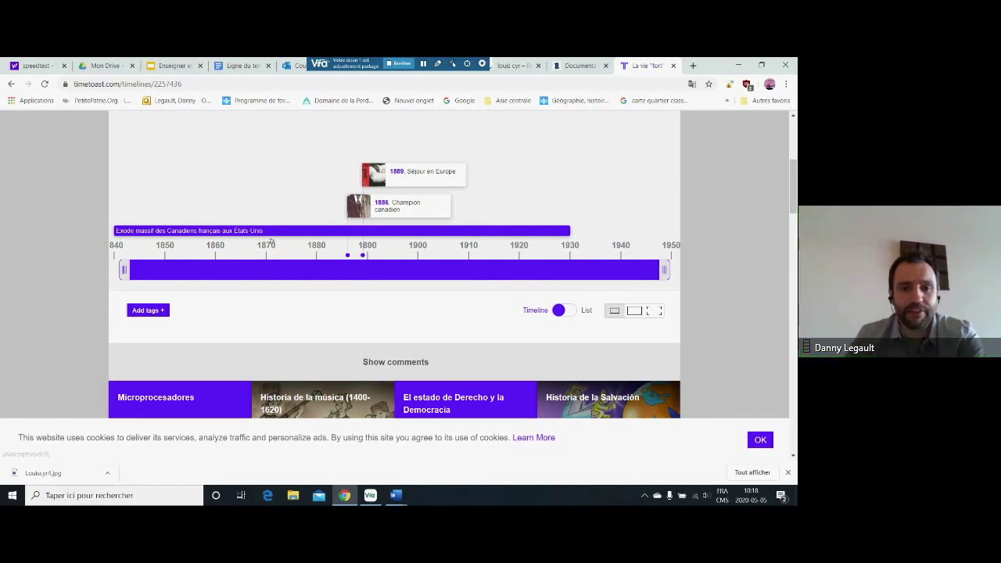
Step: Switch the timeline from the graphic to the list display and accept the site's cookie notice
{"action": "left_click", "coordinate": [573, 310]}
{"action": "middle_click", "coordinate": [409, 360]}
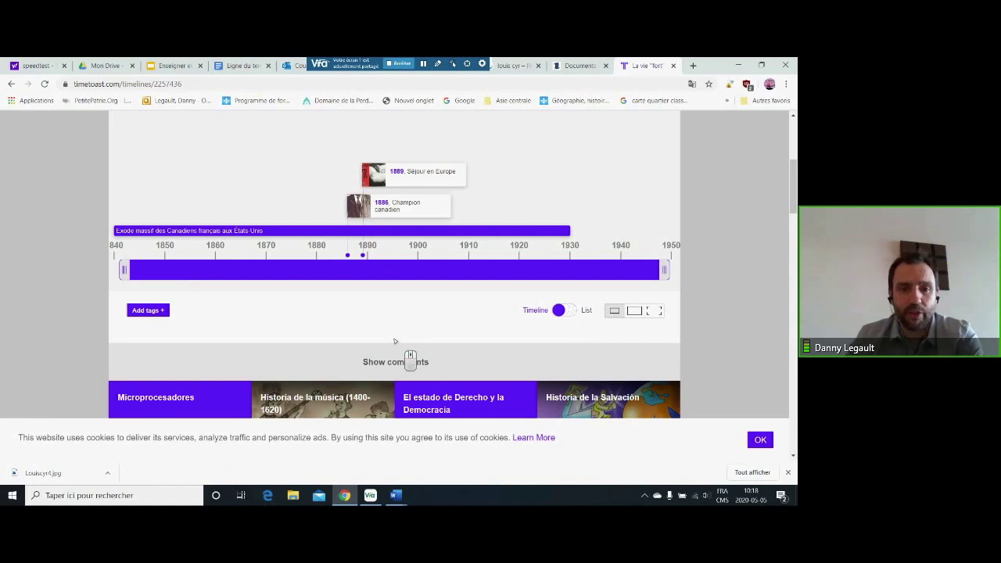
{"action": "scroll", "coordinate": [395, 341], "scroll_direction": "down", "scroll_amount": 10}
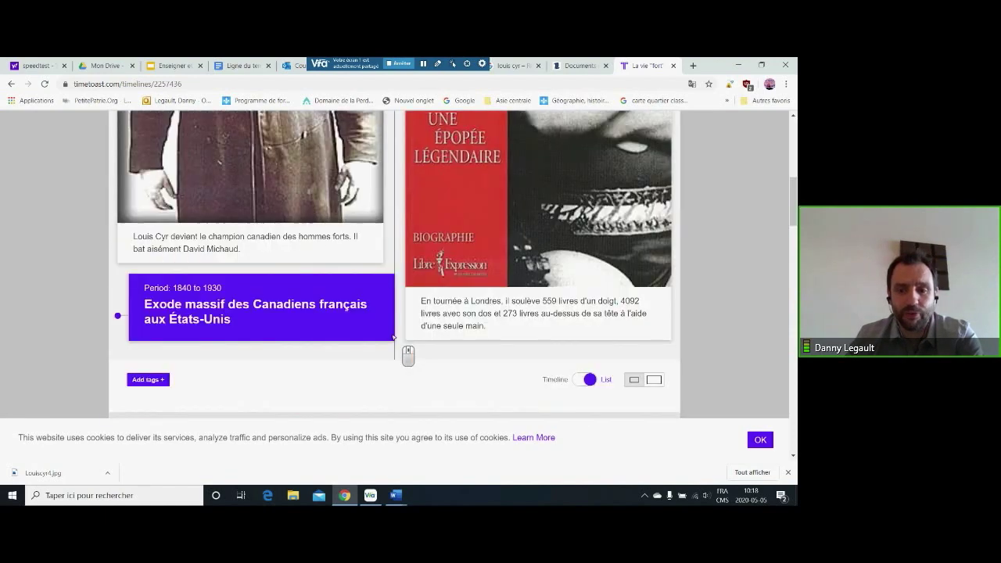
{"action": "left_click", "coordinate": [760, 439]}
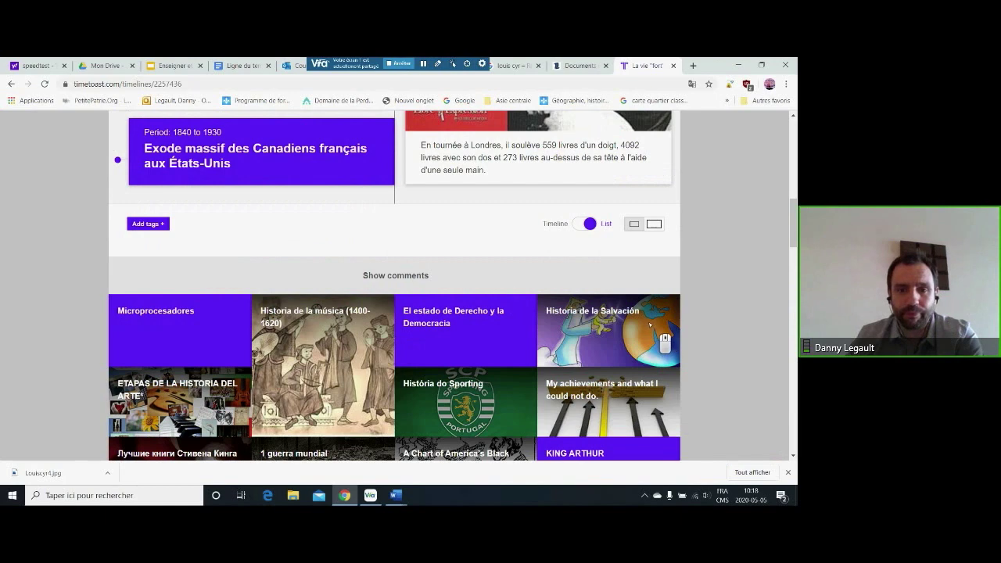
Step: Switch to Via and read the participants' questions in the workshop chat
{"action": "key", "text": "alt+Tab"}
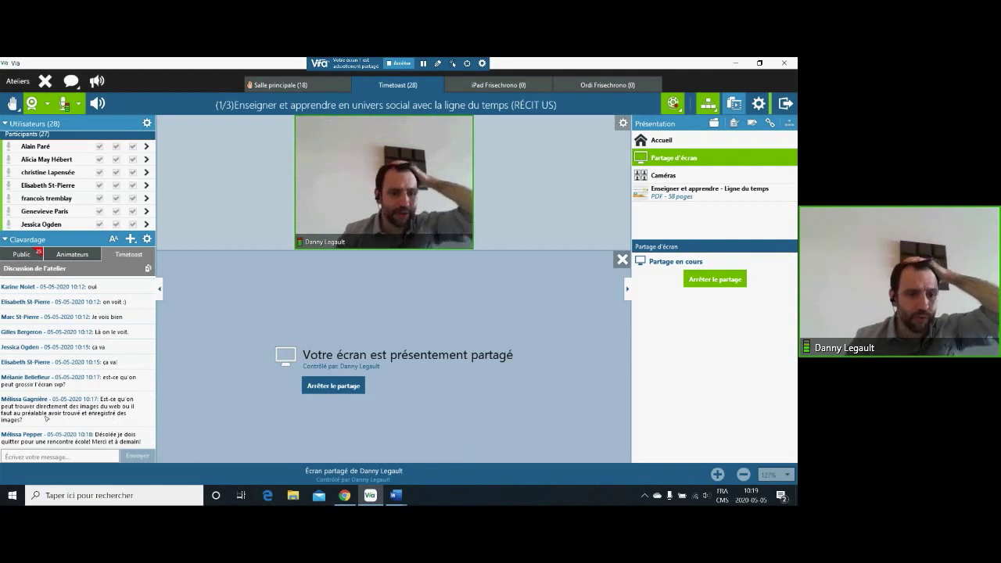
{"action": "left_click", "coordinate": [87, 455]}
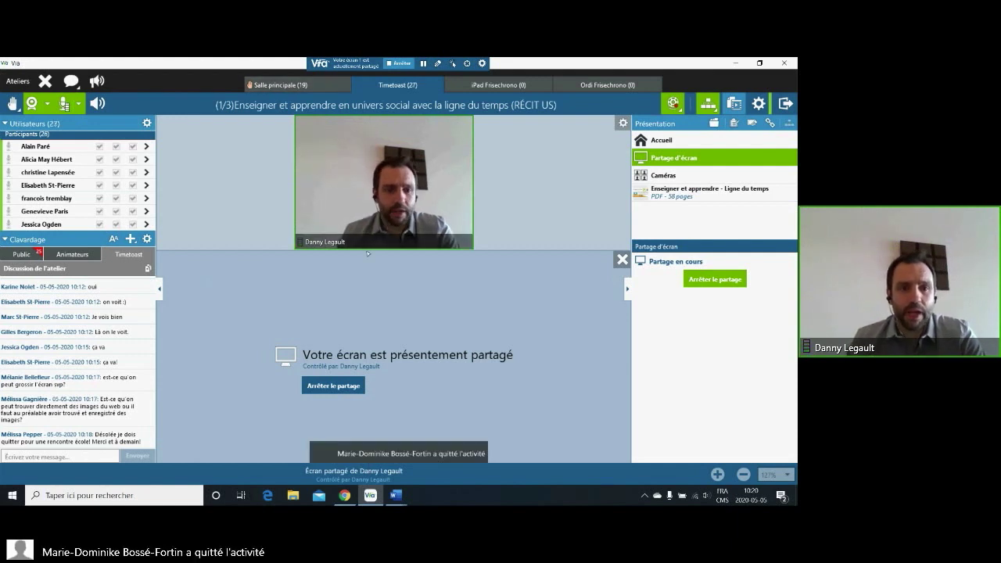
{"action": "left_click", "coordinate": [71, 457]}
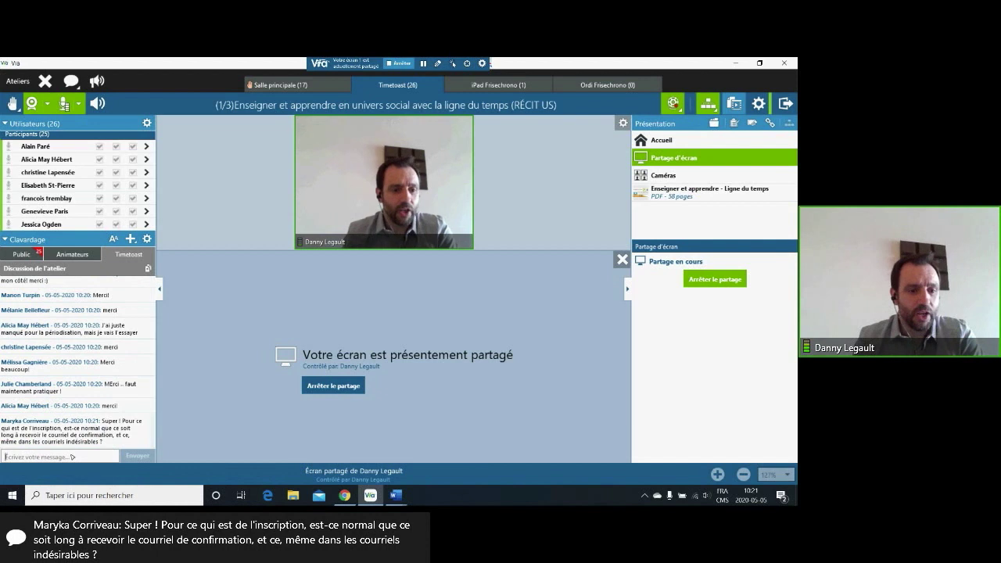
{"action": "left_click", "coordinate": [71, 457]}
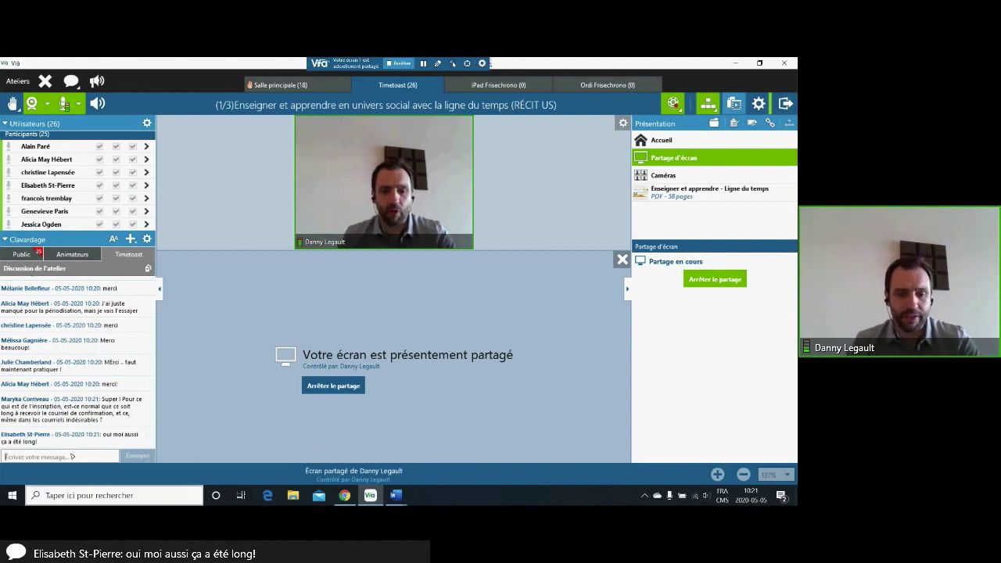
Step: Switch to the Timetoast editor in the browser and check the Louis Cyr timeline's details, including its publish status, without changing anything
{"action": "left_click", "coordinate": [345, 496]}
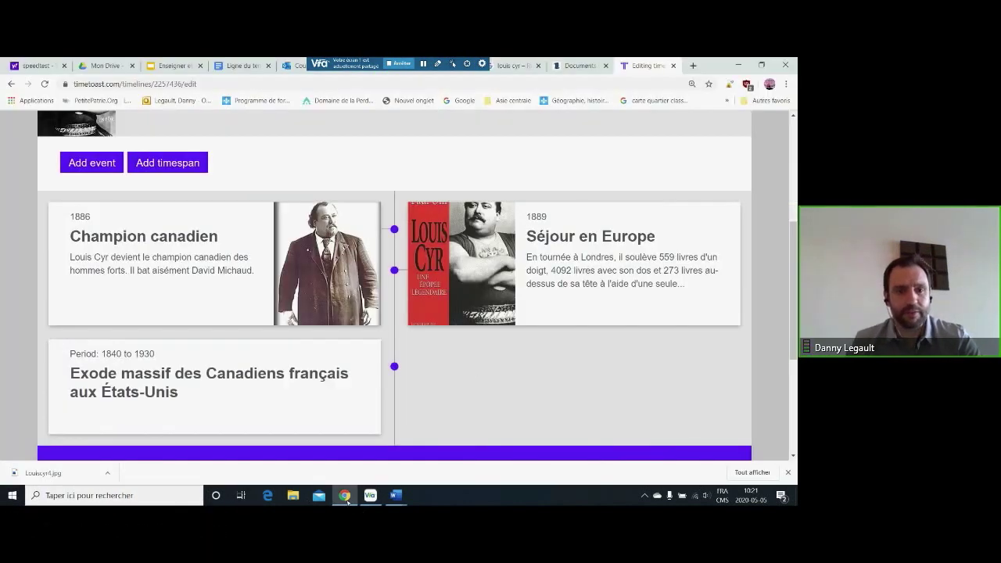
{"action": "scroll", "coordinate": [516, 387], "scroll_direction": "up", "scroll_amount": 1}
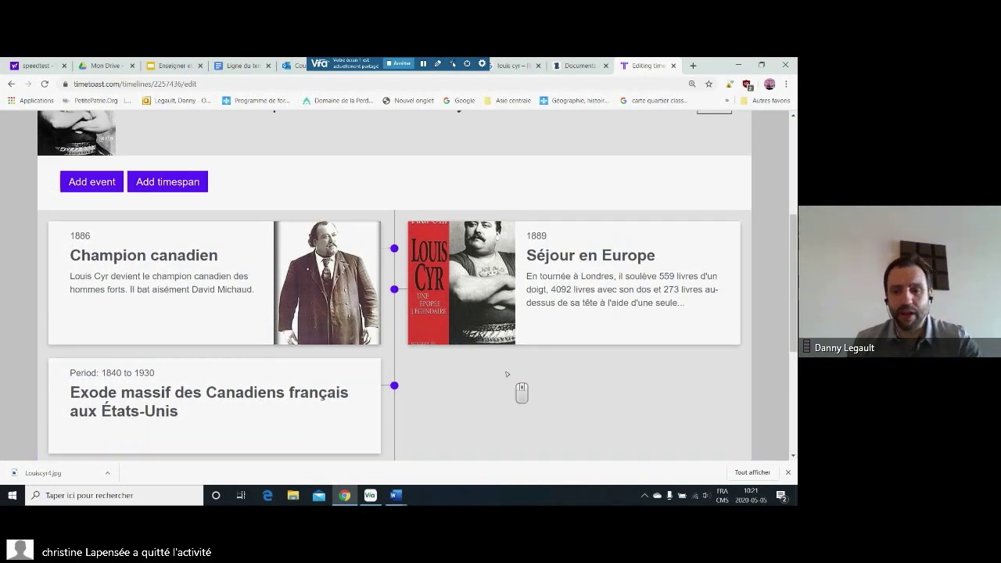
{"action": "scroll", "coordinate": [504, 376], "scroll_direction": "down", "scroll_amount": 2}
{"action": "scroll", "coordinate": [501, 372], "scroll_direction": "up", "scroll_amount": 1}
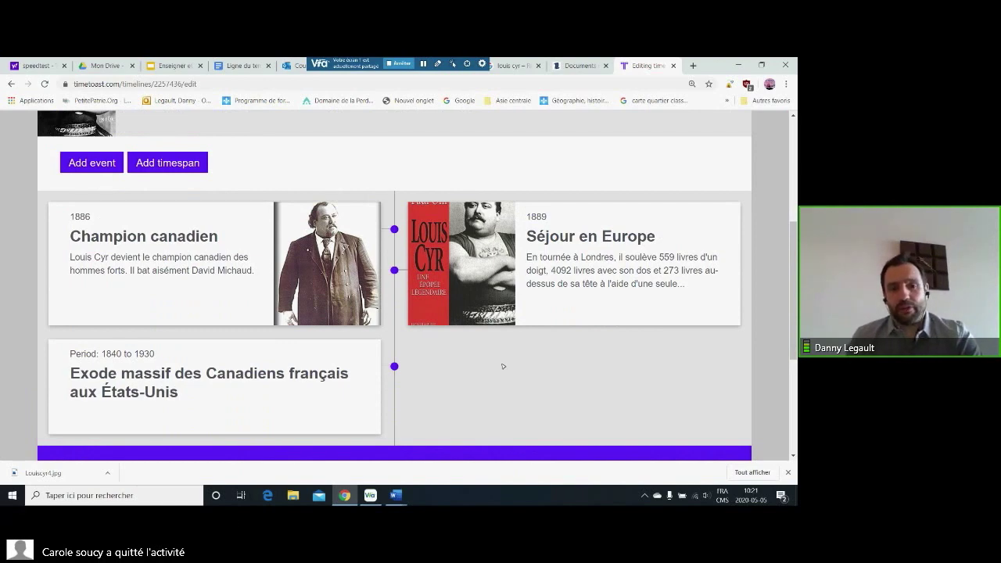
{"action": "scroll", "coordinate": [516, 383], "scroll_direction": "up", "scroll_amount": 2}
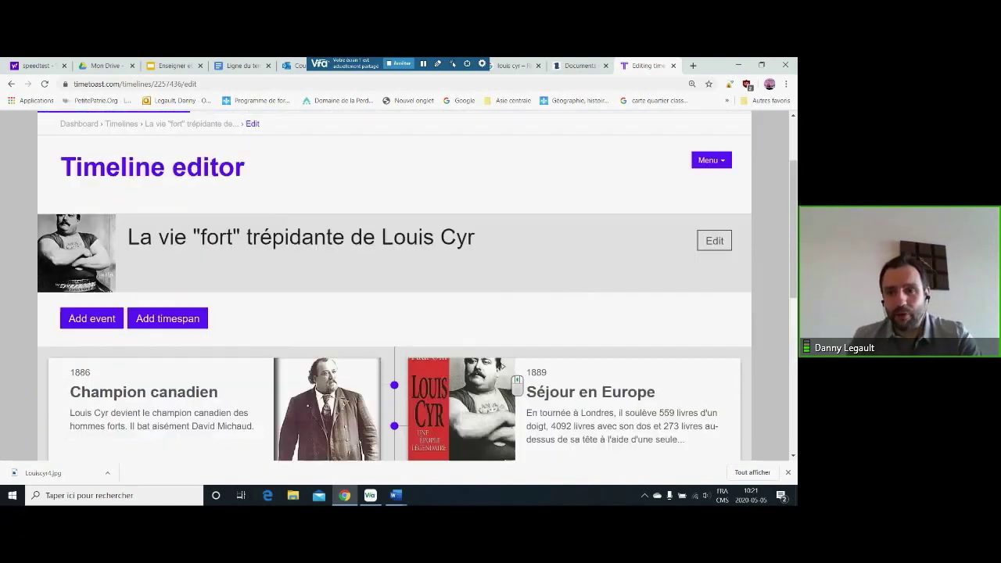
{"action": "left_click", "coordinate": [720, 242]}
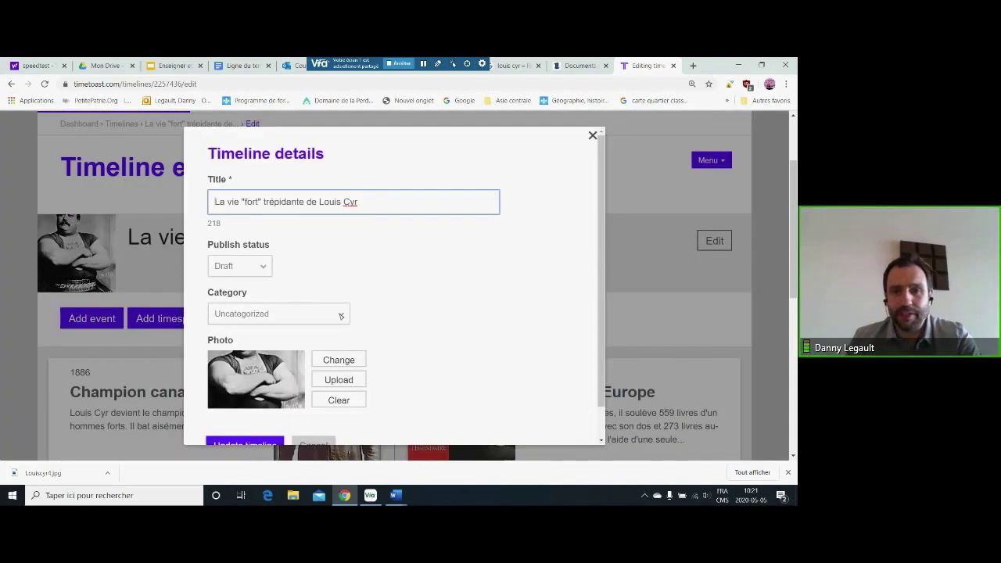
{"action": "left_click", "coordinate": [592, 135]}
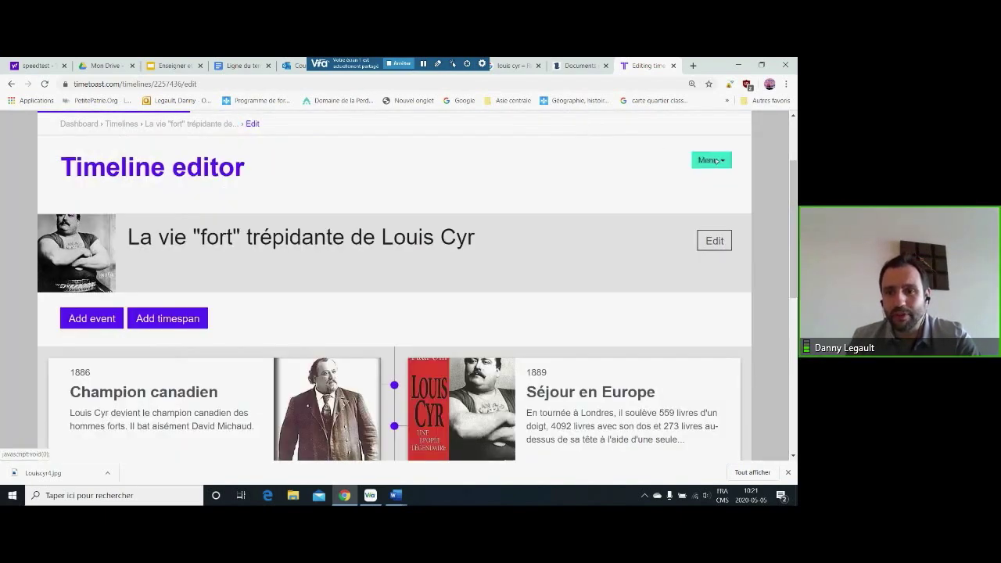
{"action": "left_click", "coordinate": [715, 242]}
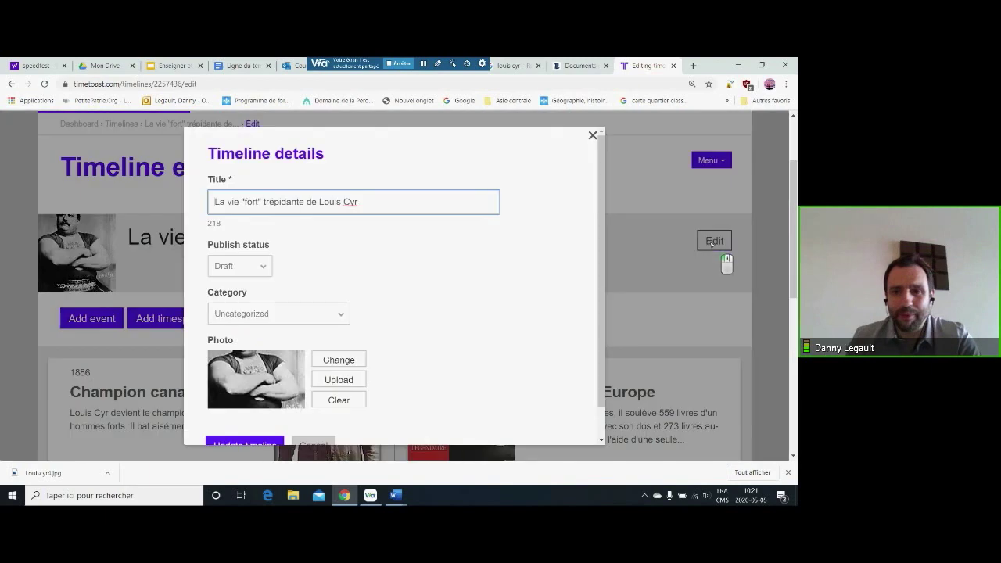
{"action": "left_click", "coordinate": [592, 135]}
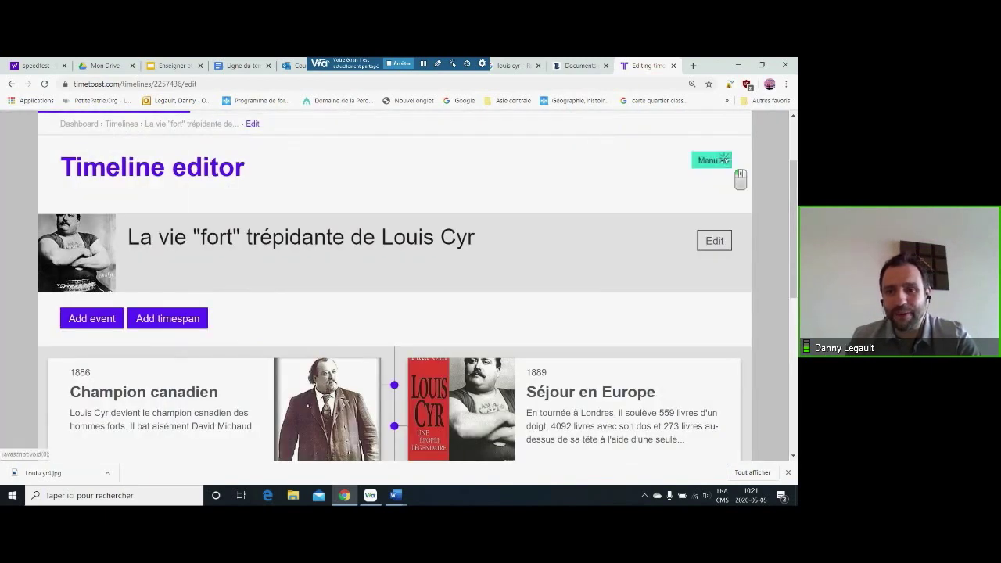
Step: Open the viewer page of the Louis Cyr timeline and examine its graphic display with the events and the timespan
{"action": "left_click", "coordinate": [709, 159]}
{"action": "left_click", "coordinate": [623, 118]}
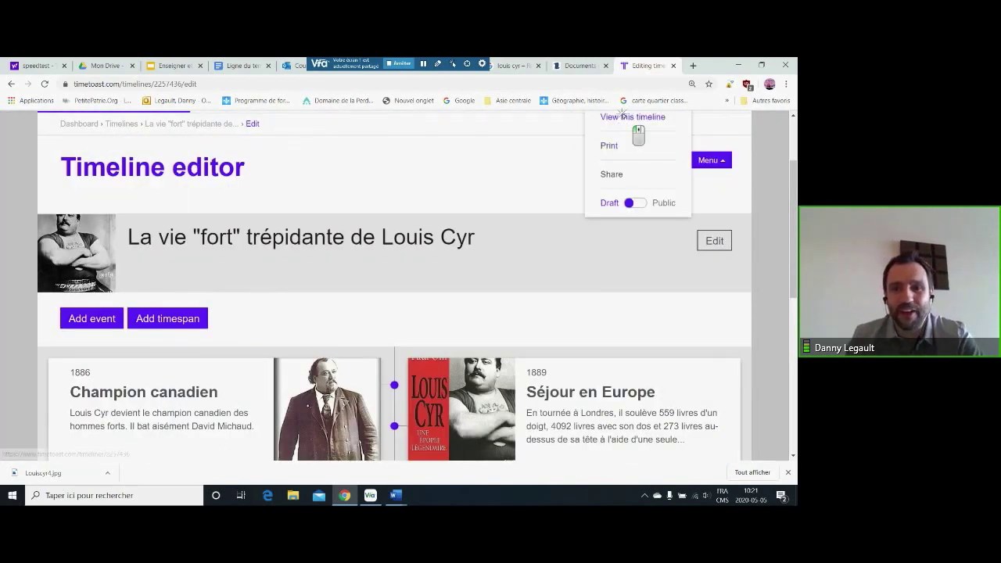
{"action": "scroll", "coordinate": [439, 238], "scroll_direction": "down", "scroll_amount": 5}
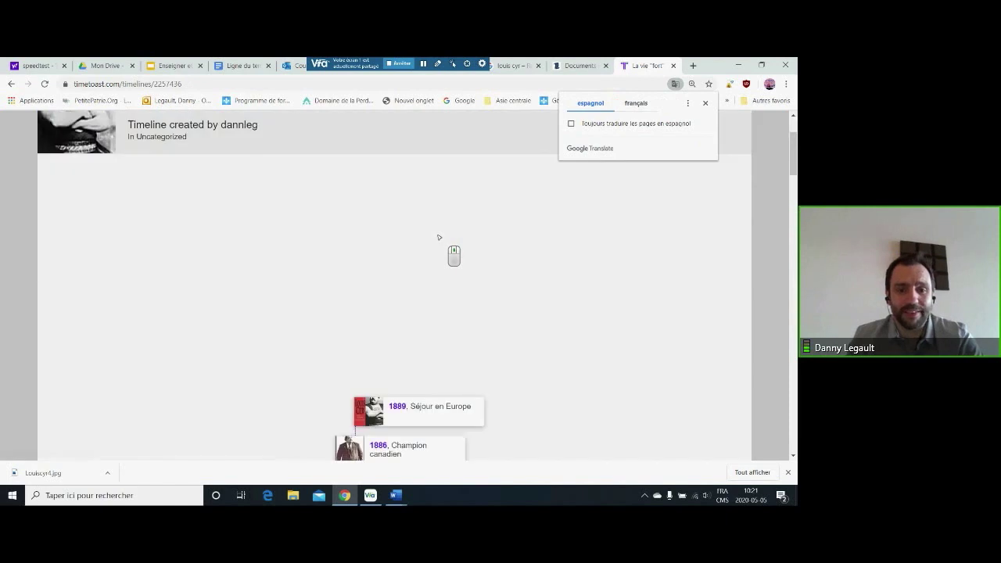
{"action": "scroll", "coordinate": [437, 235], "scroll_direction": "down", "scroll_amount": 1}
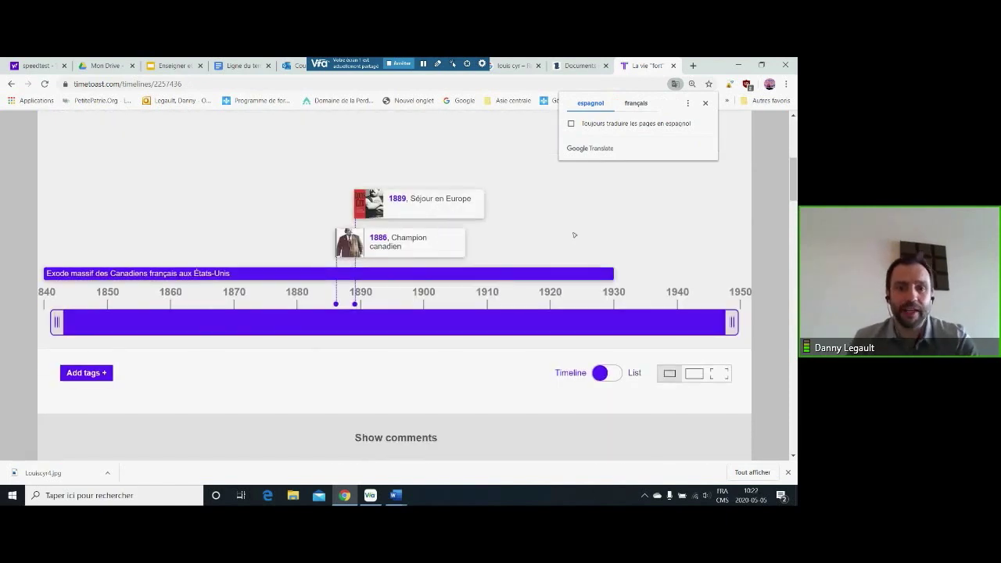
{"action": "middle_click", "coordinate": [523, 336]}
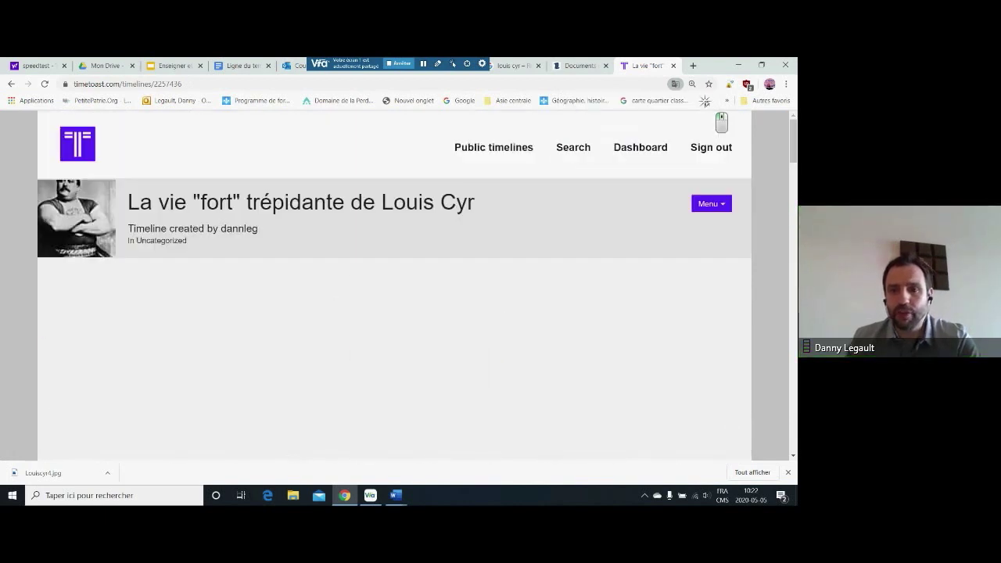
Step: Open the Louis Cyr timeline's sharing options and read the conditions for link sharing and permissions
{"action": "left_click", "coordinate": [727, 204]}
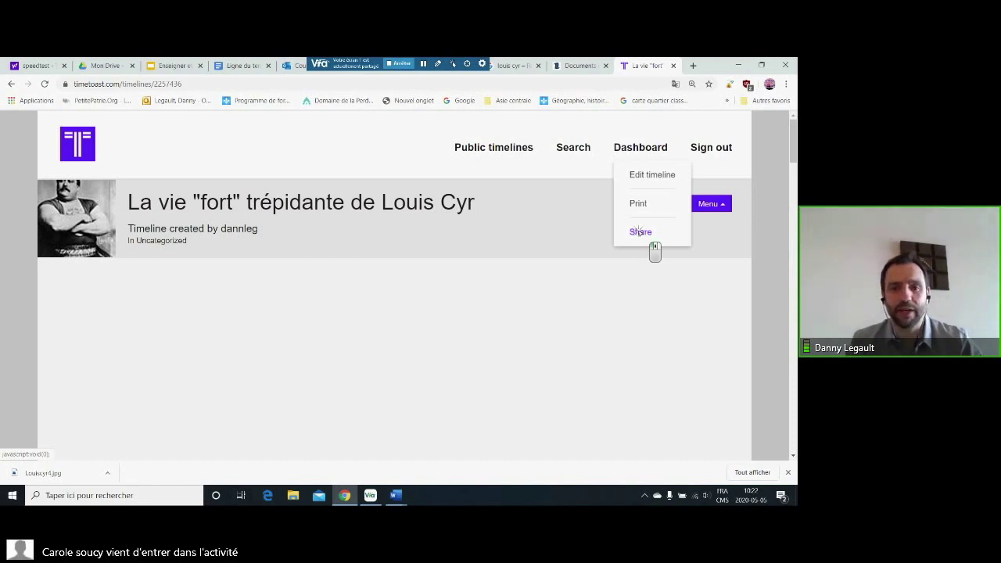
{"action": "left_click", "coordinate": [649, 239]}
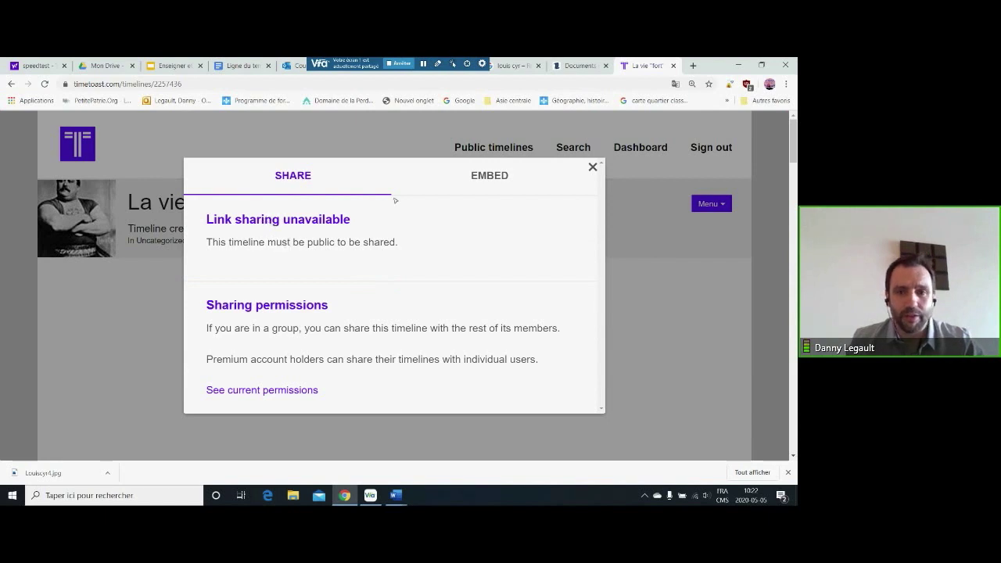
{"action": "left_click", "coordinate": [501, 191]}
{"action": "left_click", "coordinate": [303, 237]}
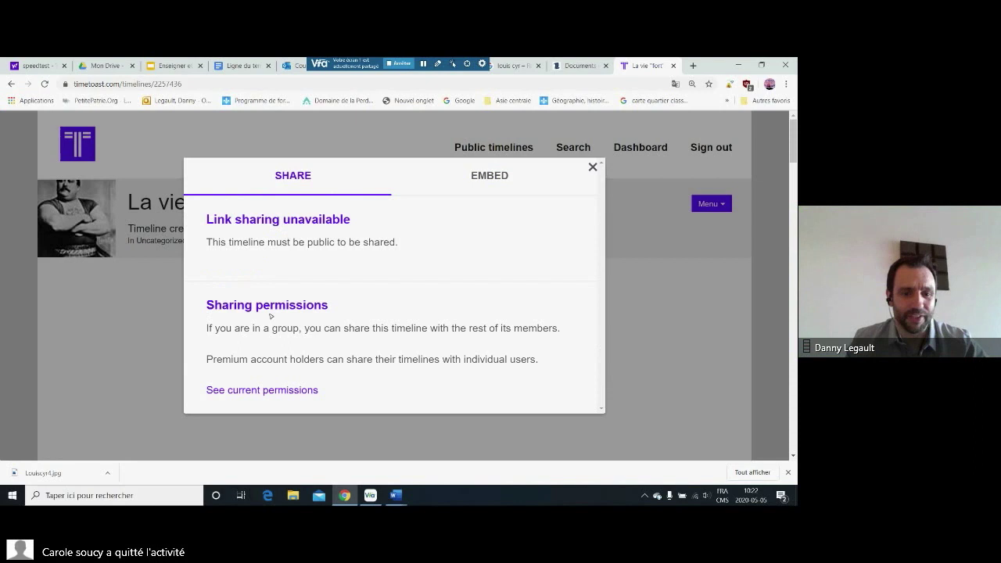
{"action": "key", "text": "alt+Tab"}
{"action": "right_click", "coordinate": [82, 456]}
{"action": "left_click", "coordinate": [104, 427]}
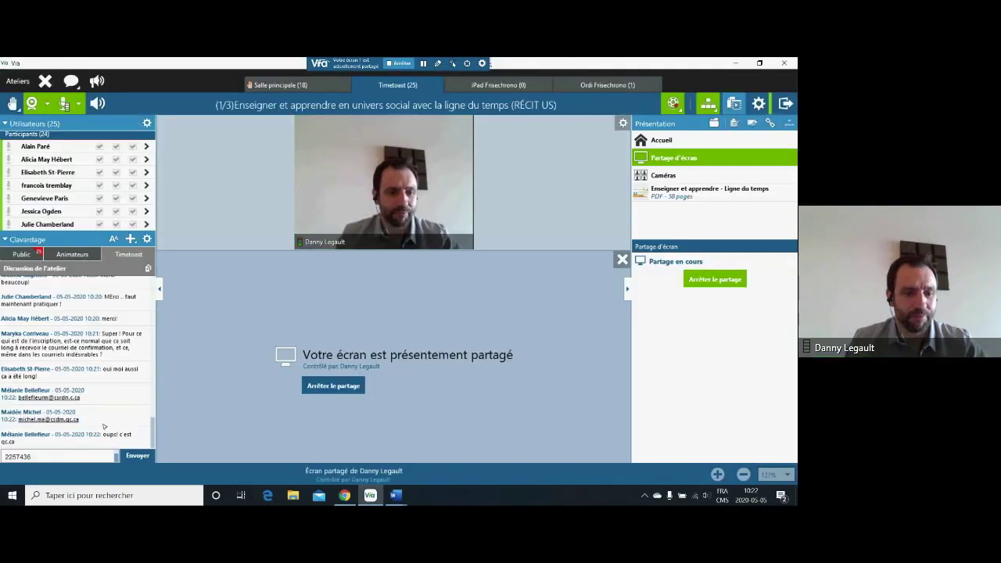
{"action": "left_click", "coordinate": [134, 455]}
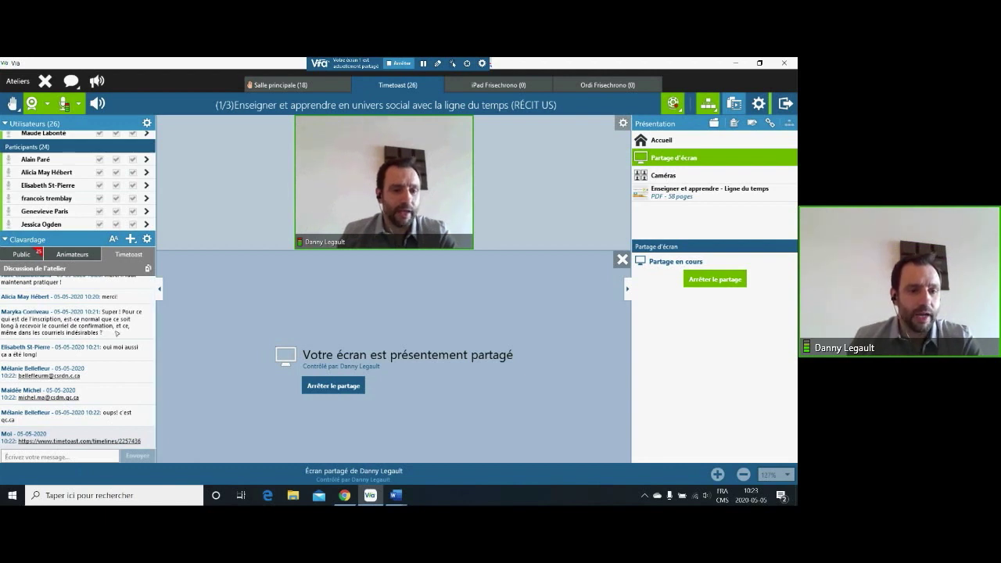
Step: Read the chat question about the registration confirmation e-mail and look through the list of workshop users
{"action": "left_click_drag", "start_coordinate": [109, 333], "coordinate": [30, 319]}
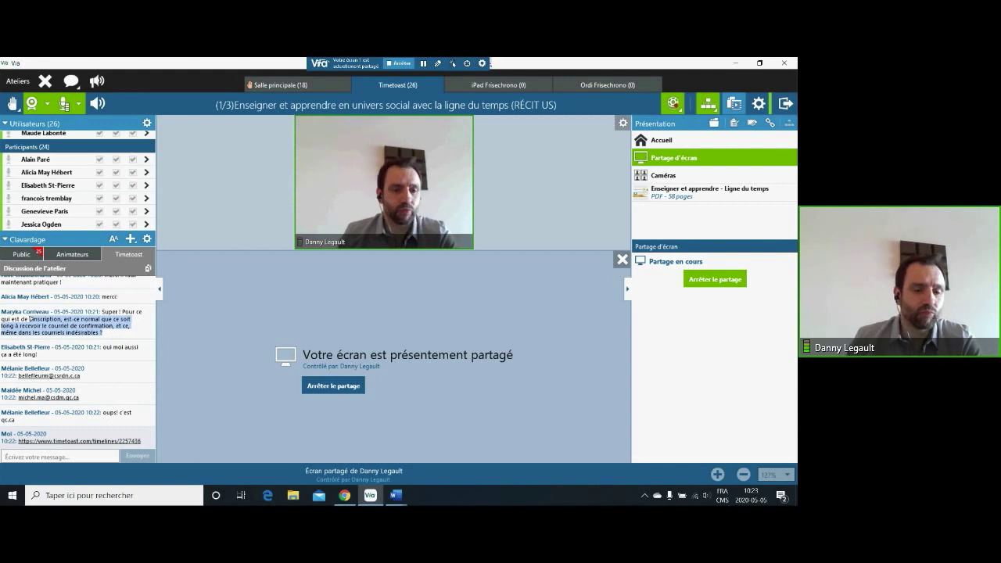
{"action": "left_click", "coordinate": [115, 326]}
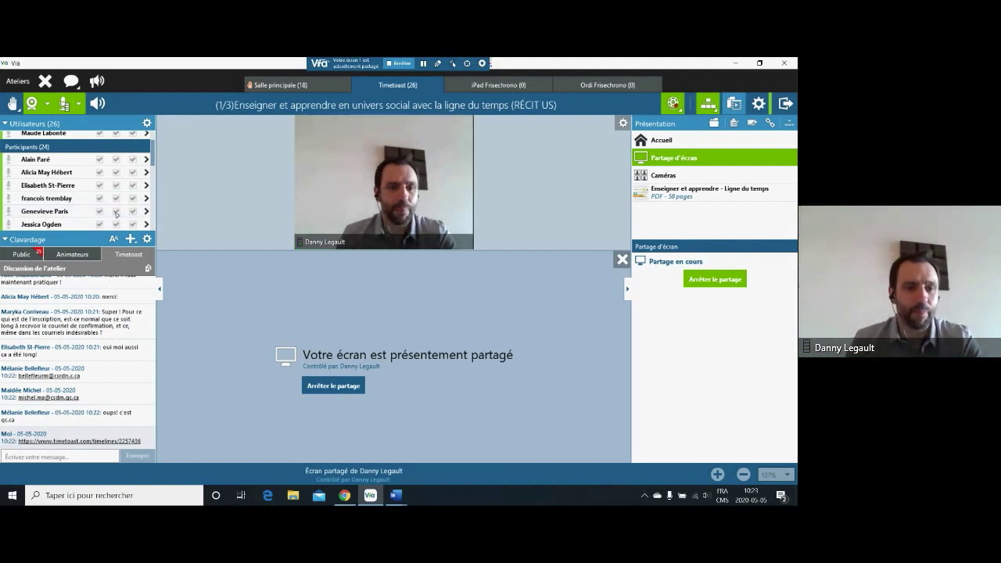
{"action": "scroll", "coordinate": [154, 153], "scroll_direction": "down", "scroll_amount": 2}
{"action": "scroll", "coordinate": [154, 153], "scroll_direction": "up", "scroll_amount": 3}
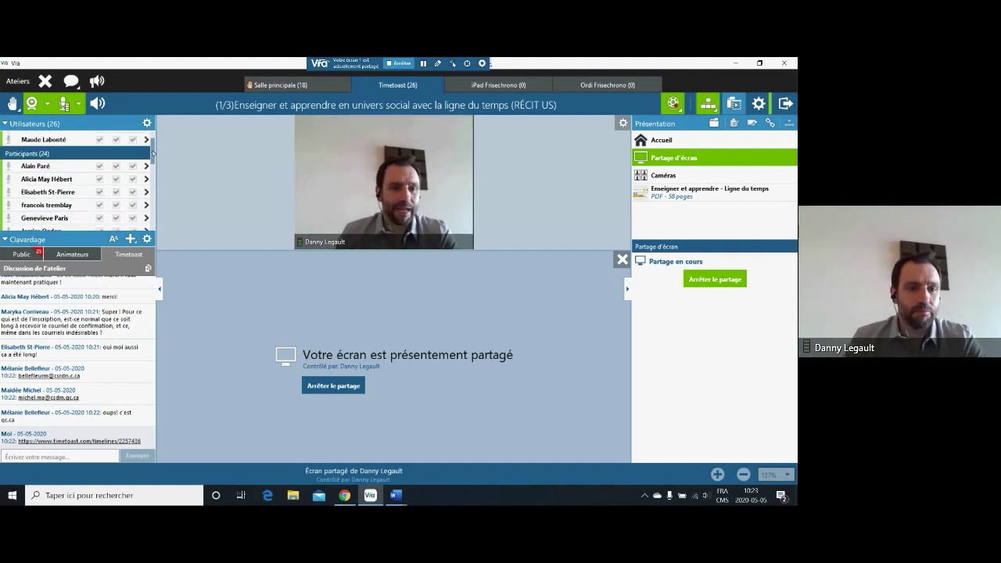
{"action": "left_click", "coordinate": [57, 455]}
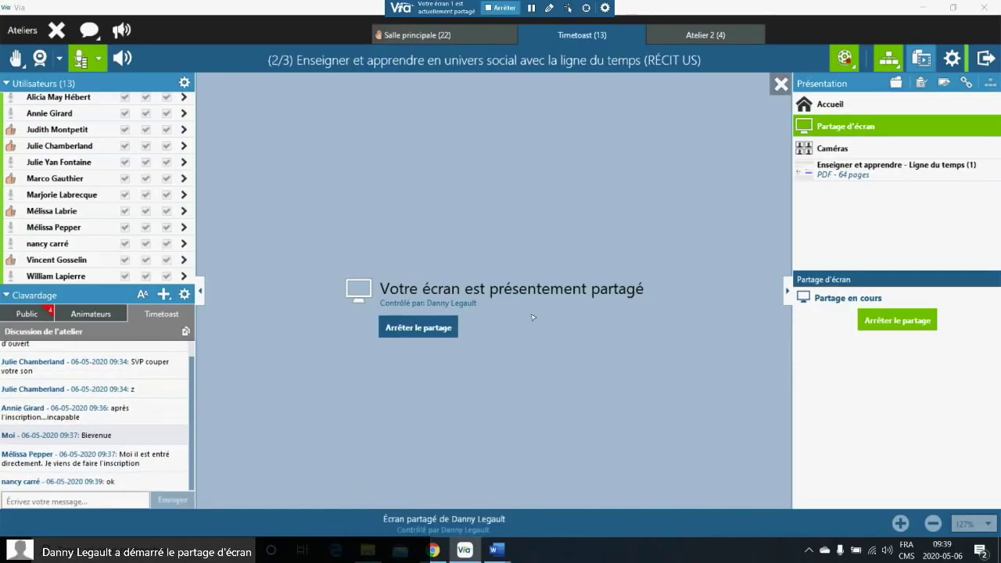
Step: Check the latest messages in the workshop chat and switch to the Timetoast "Your timelines" page in the browser
{"action": "scroll", "coordinate": [131, 403], "scroll_direction": "up", "scroll_amount": 1}
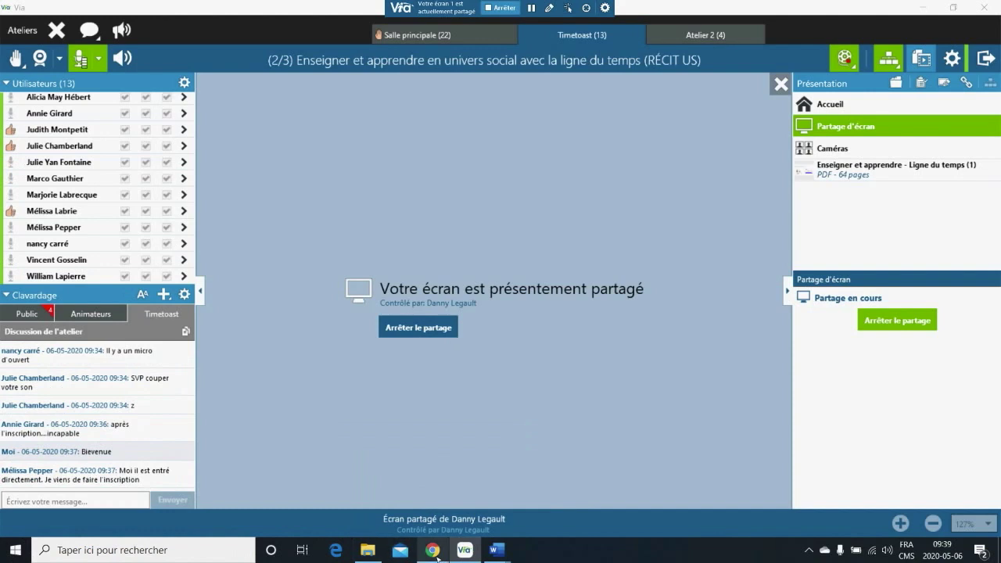
{"action": "mouse_move", "coordinate": [437, 557]}
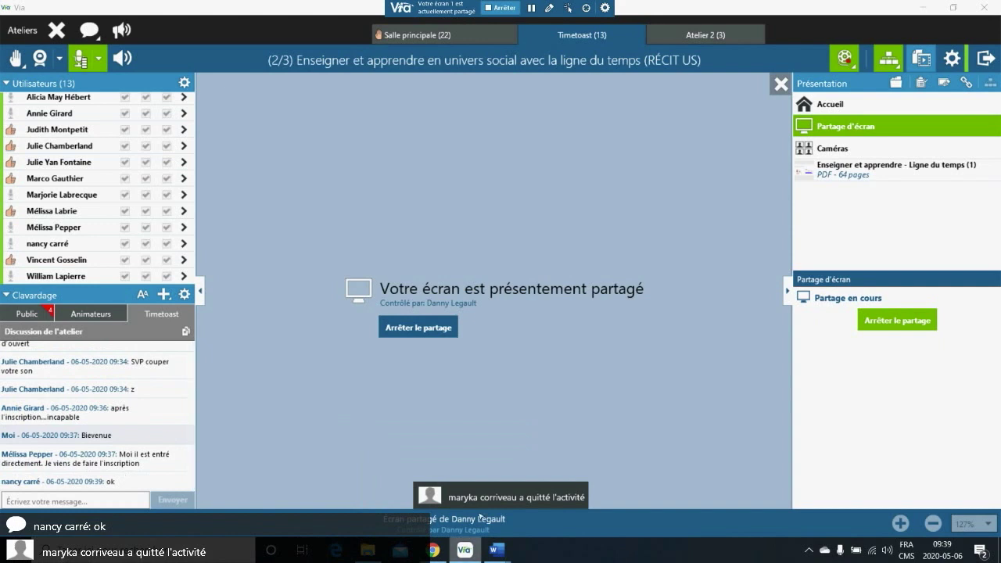
{"action": "mouse_move", "coordinate": [465, 550]}
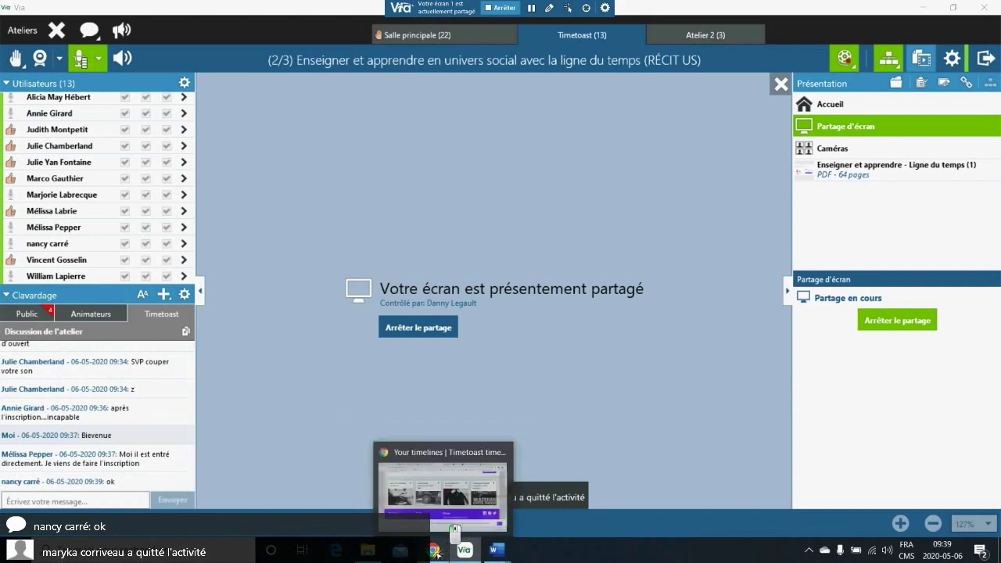
{"action": "left_click", "coordinate": [432, 549]}
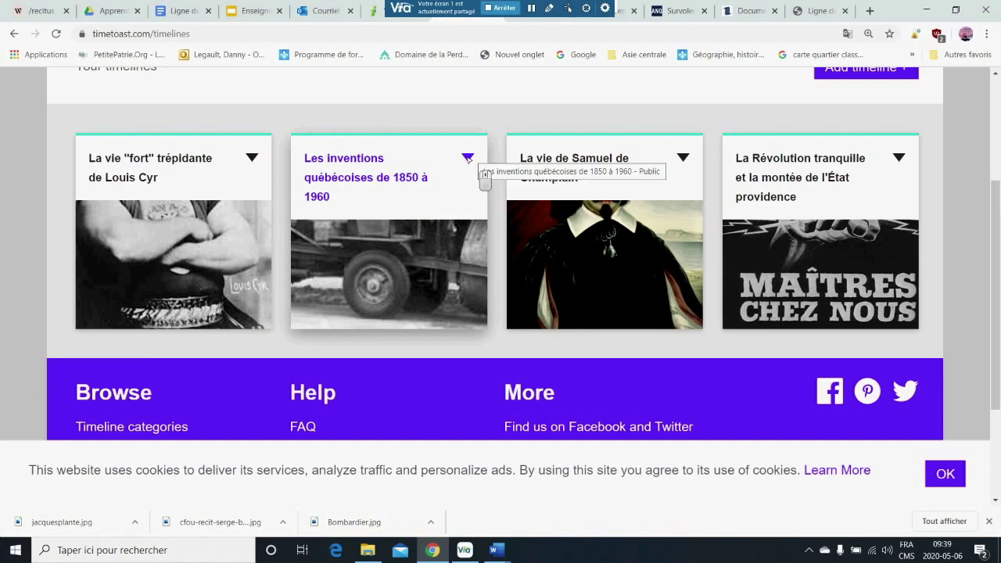
Step: Set the "Les inventions québécoises de 1850 à 1960" timeline to Draft and back to Public, and dismiss the update notices
{"action": "scroll", "coordinate": [468, 161], "scroll_direction": "up", "scroll_amount": 1}
{"action": "left_click", "coordinate": [468, 221]}
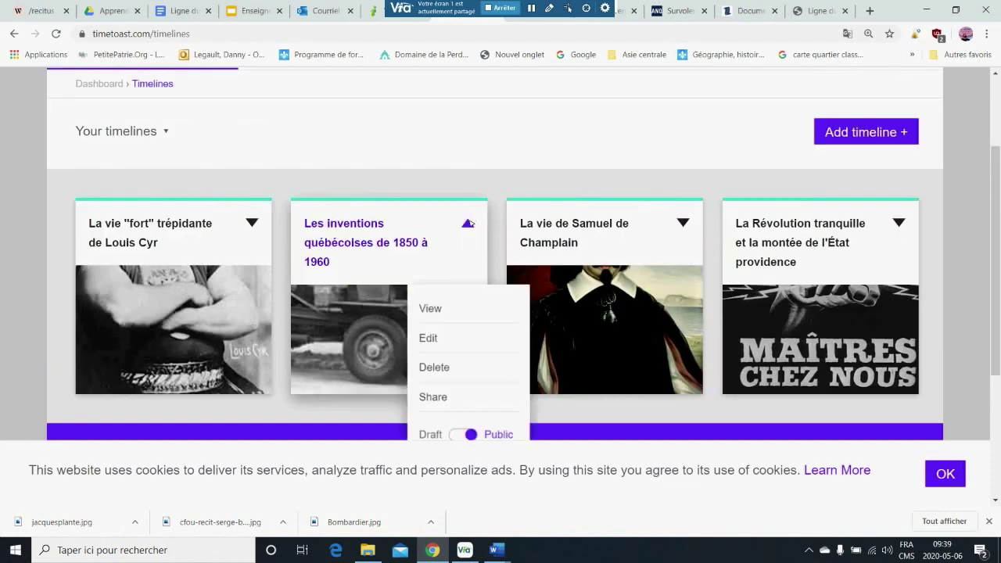
{"action": "scroll", "coordinate": [474, 328], "scroll_direction": "down", "scroll_amount": 1}
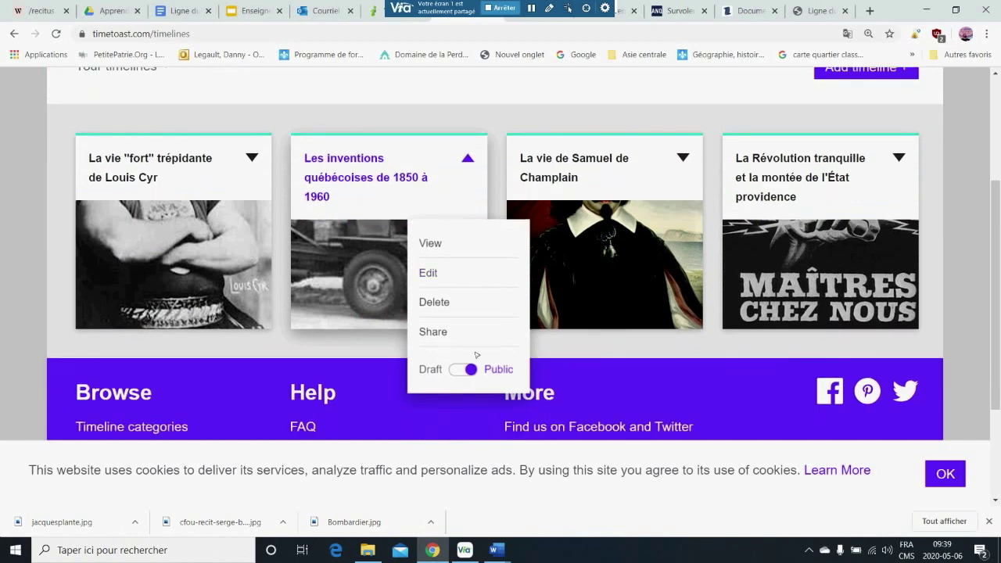
{"action": "left_click", "coordinate": [456, 369]}
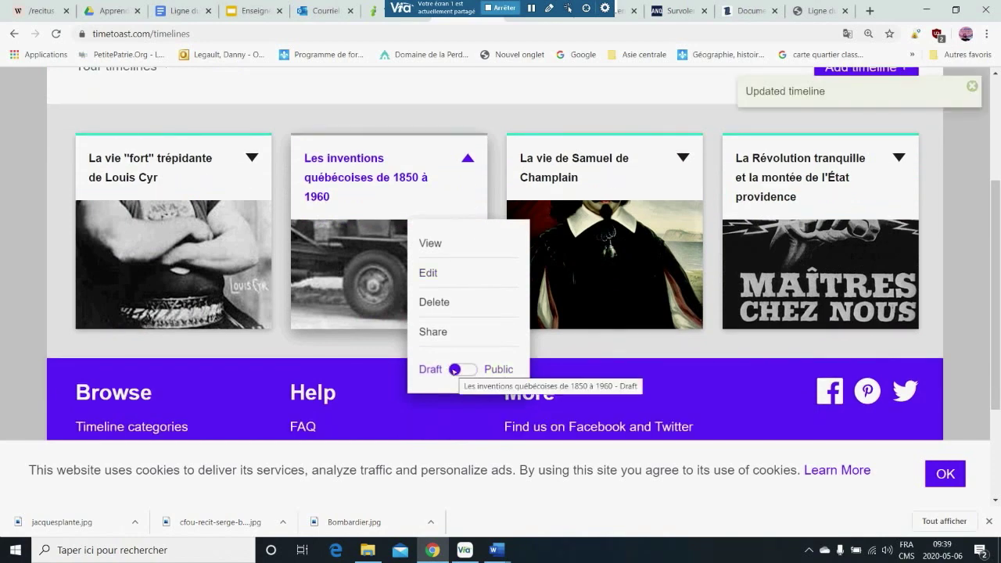
{"action": "left_click", "coordinate": [473, 370]}
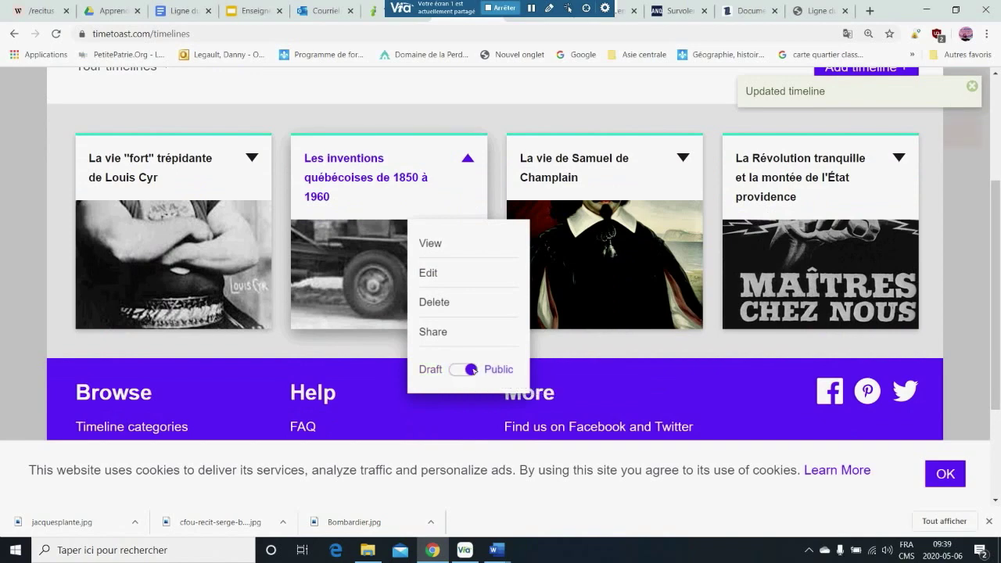
{"action": "scroll", "coordinate": [629, 227], "scroll_direction": "up", "scroll_amount": 2}
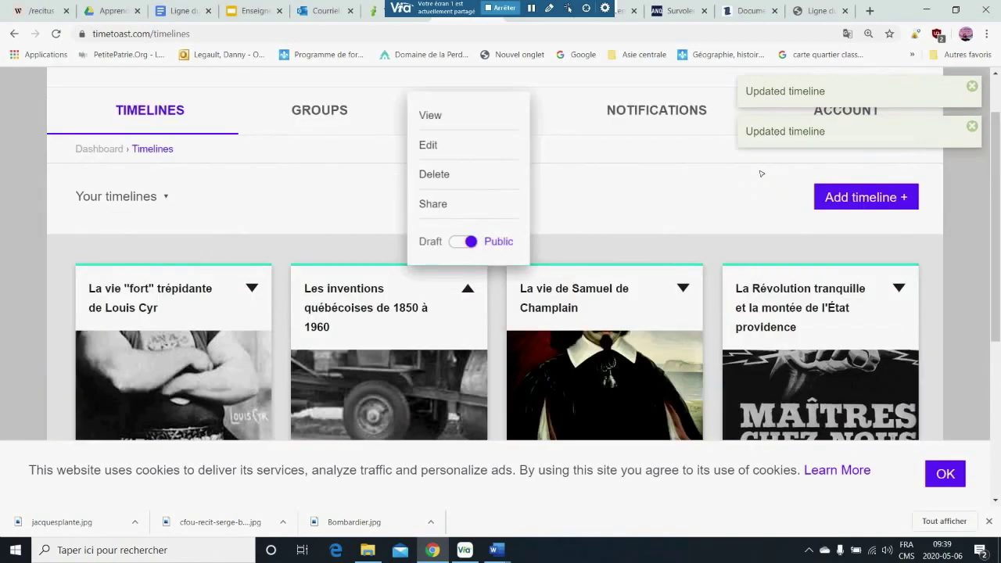
{"action": "left_click", "coordinate": [973, 86]}
{"action": "scroll", "coordinate": [500, 138], "scroll_direction": "up", "scroll_amount": 1}
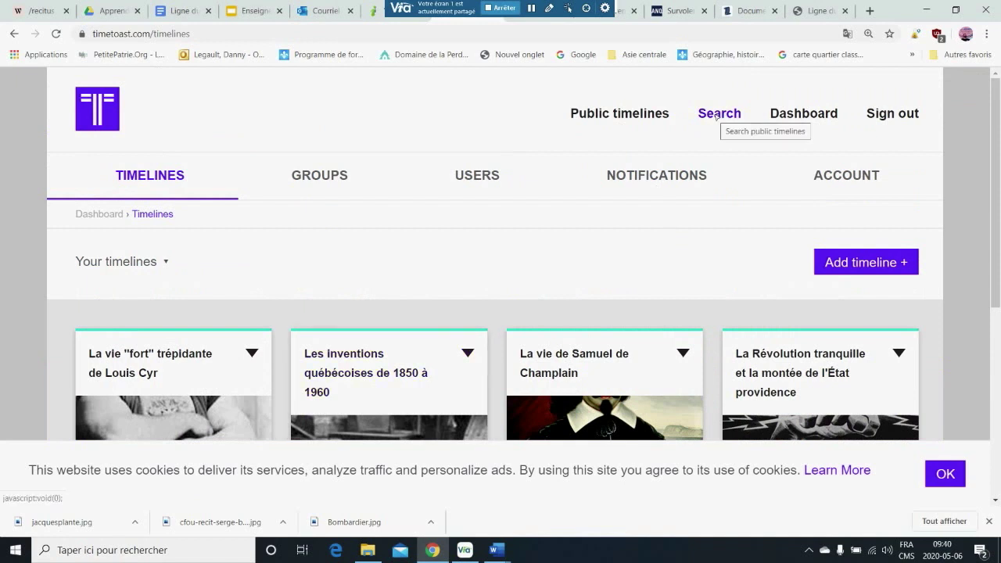
{"action": "scroll", "coordinate": [722, 133], "scroll_direction": "down", "scroll_amount": 3}
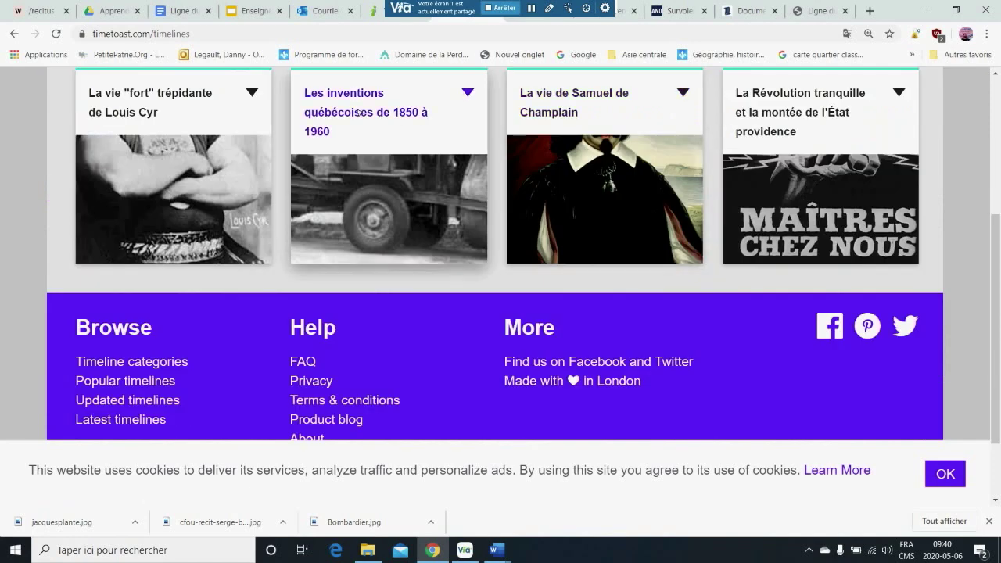
Step: Set the "Les inventions québécoises de 1850 à 1960" timeline to Draft, check its sharing options and close them
{"action": "left_click", "coordinate": [467, 92]}
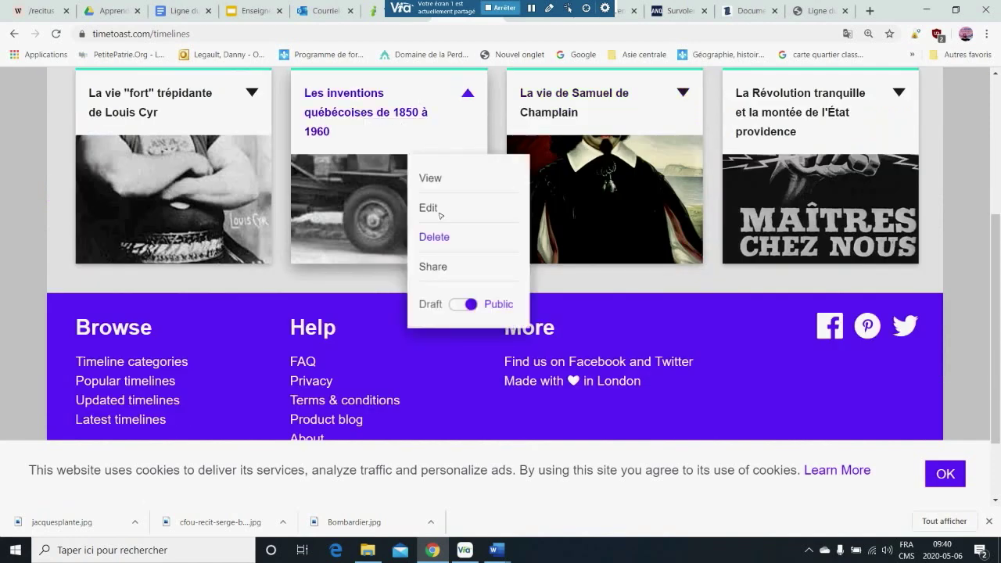
{"action": "left_click", "coordinate": [454, 306]}
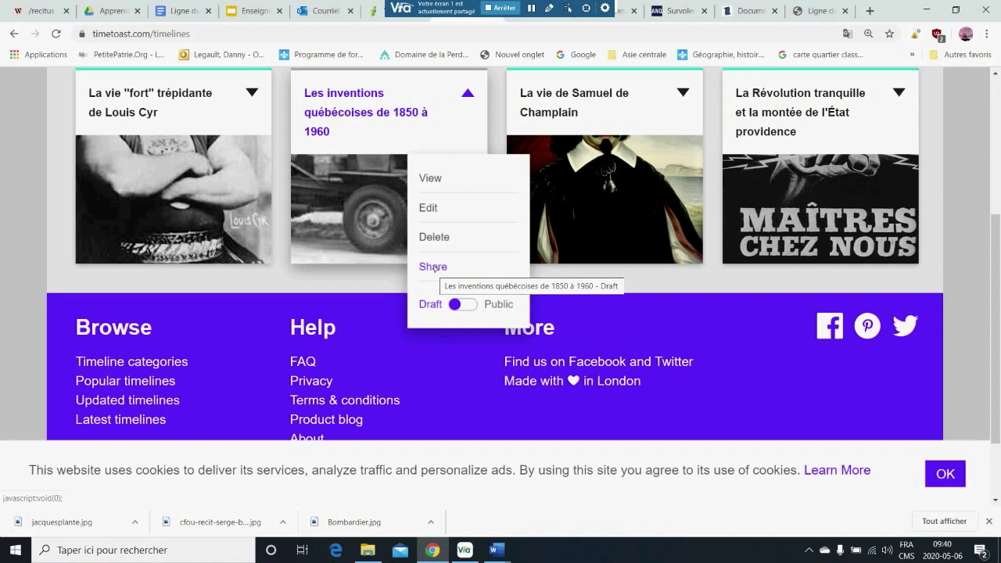
{"action": "left_click", "coordinate": [434, 267]}
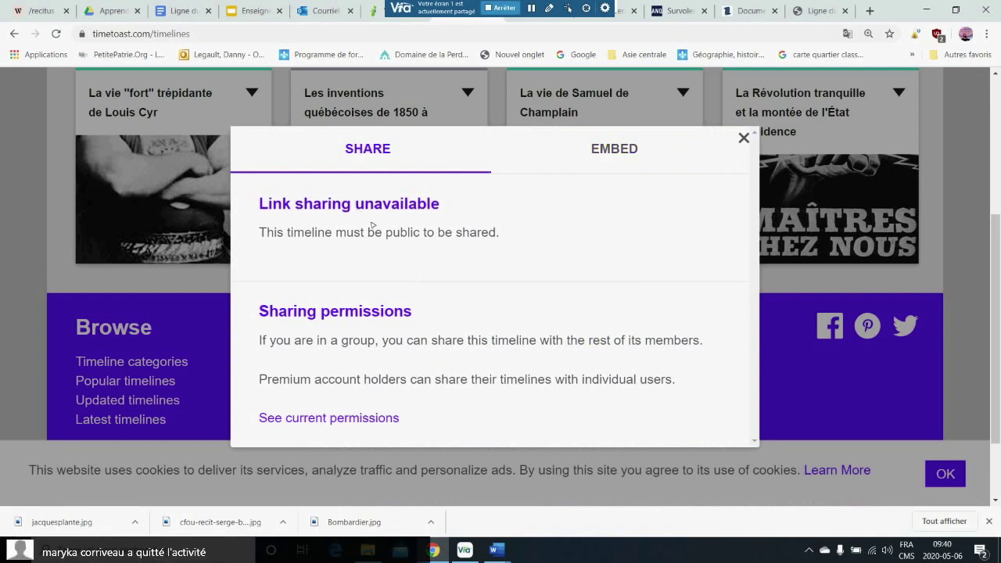
{"action": "left_click", "coordinate": [743, 137]}
Step: Set the "Les inventions québécoises de 1850 à 1960" timeline to Public and inspect its public link in the sharing options
{"action": "left_click", "coordinate": [468, 92]}
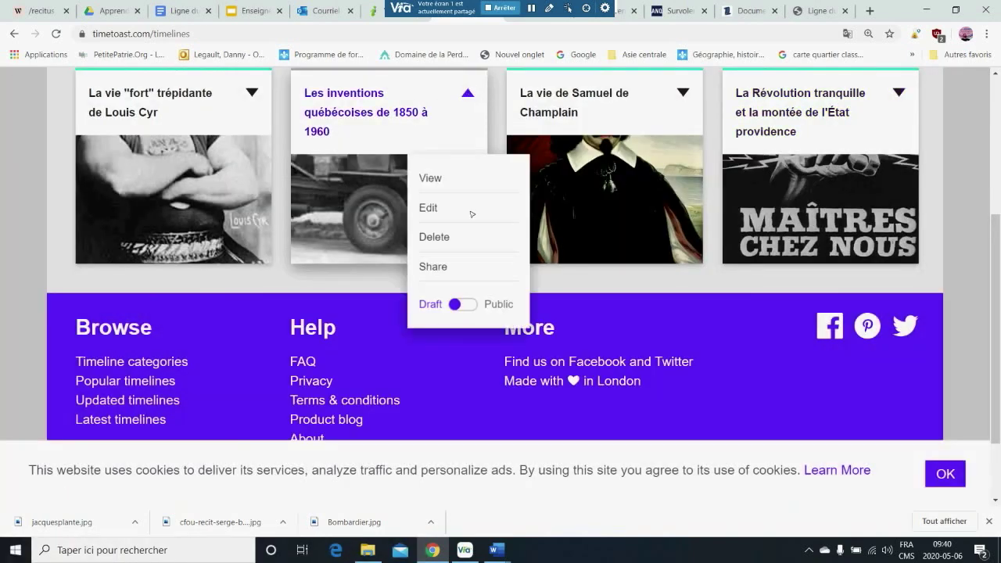
{"action": "left_click", "coordinate": [465, 304]}
{"action": "left_click", "coordinate": [449, 268]}
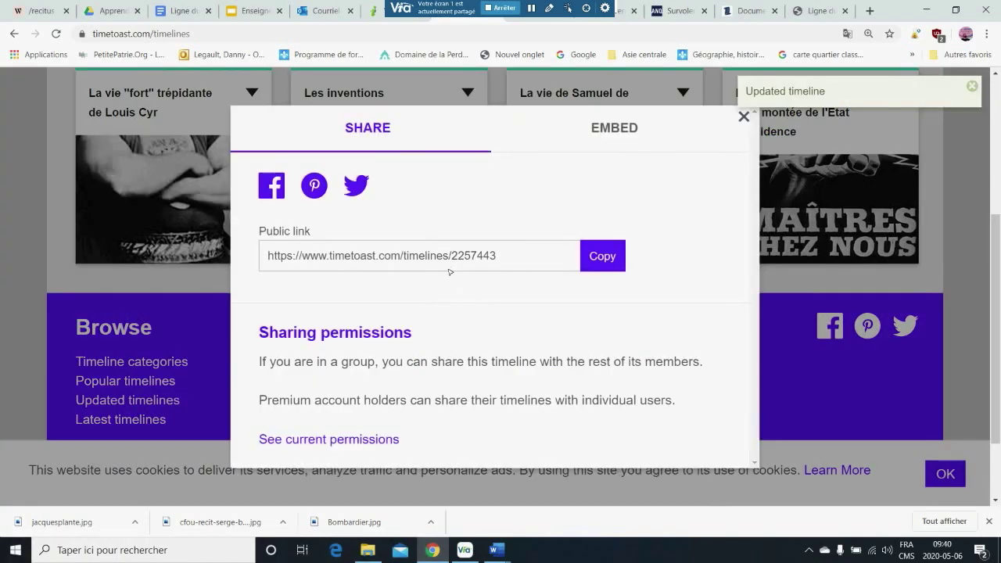
{"action": "left_click", "coordinate": [501, 254]}
{"action": "double_click", "coordinate": [510, 256]}
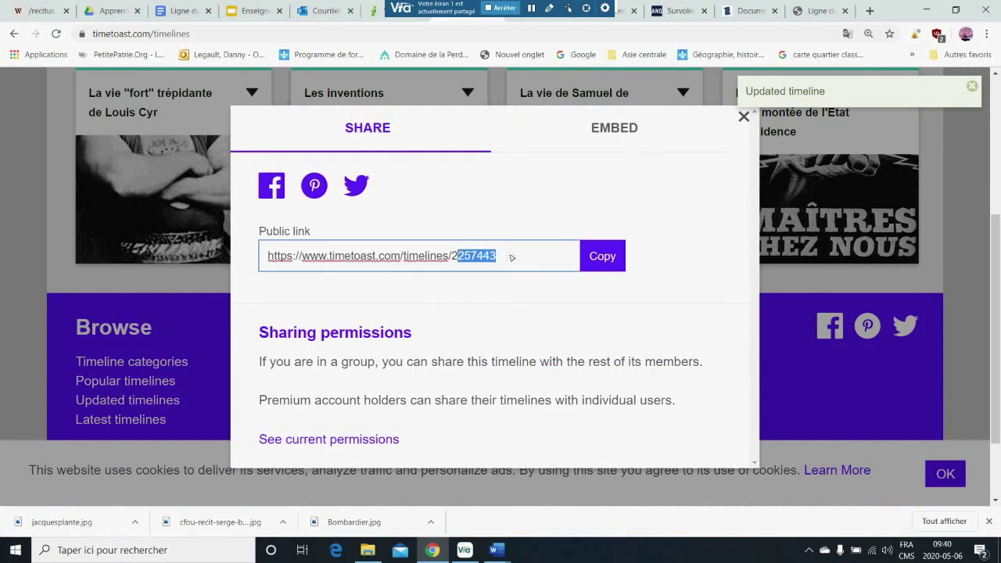
{"action": "key", "text": "Escape"}
{"action": "left_click", "coordinate": [468, 91]}
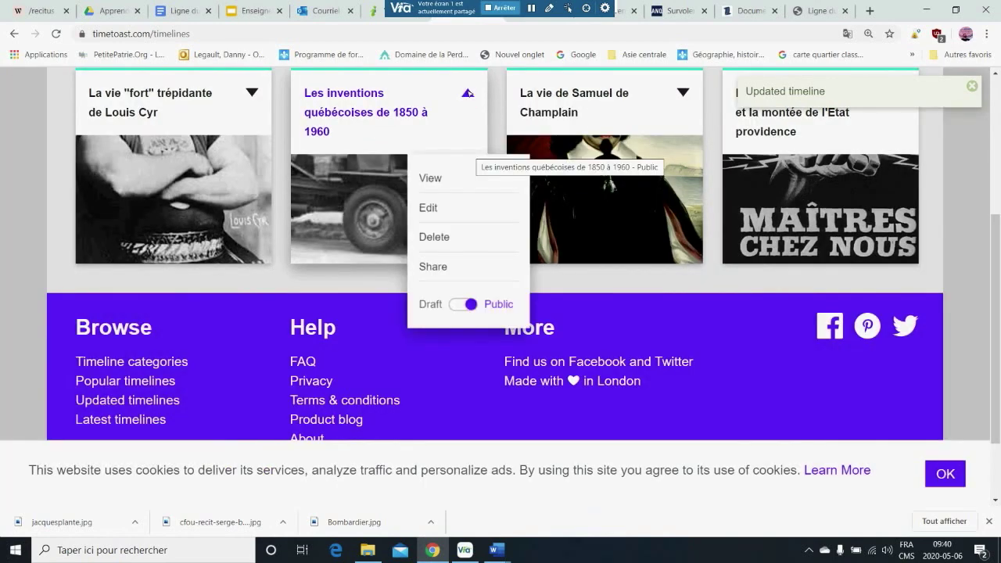
{"action": "left_click", "coordinate": [449, 270]}
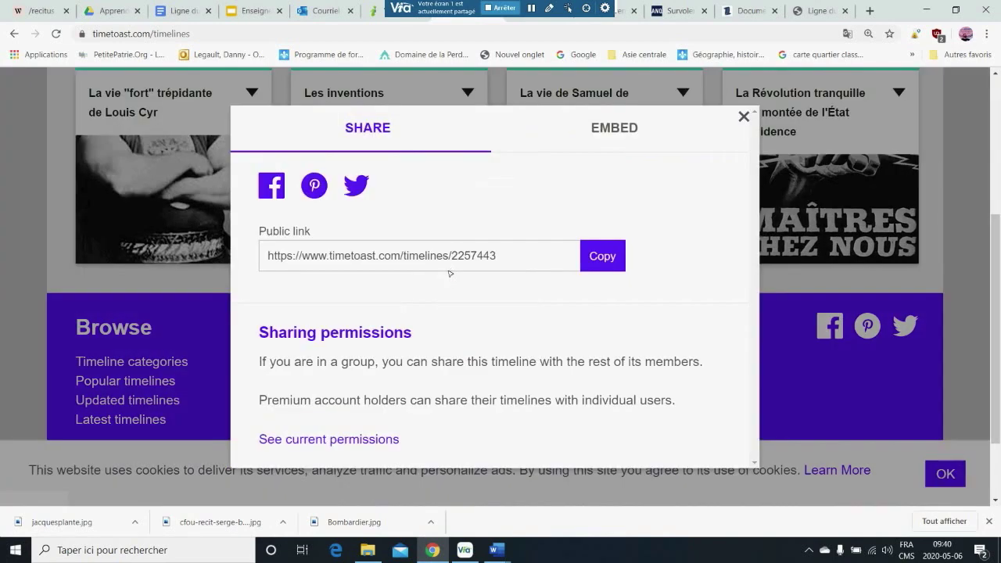
{"action": "left_click", "coordinate": [603, 261]}
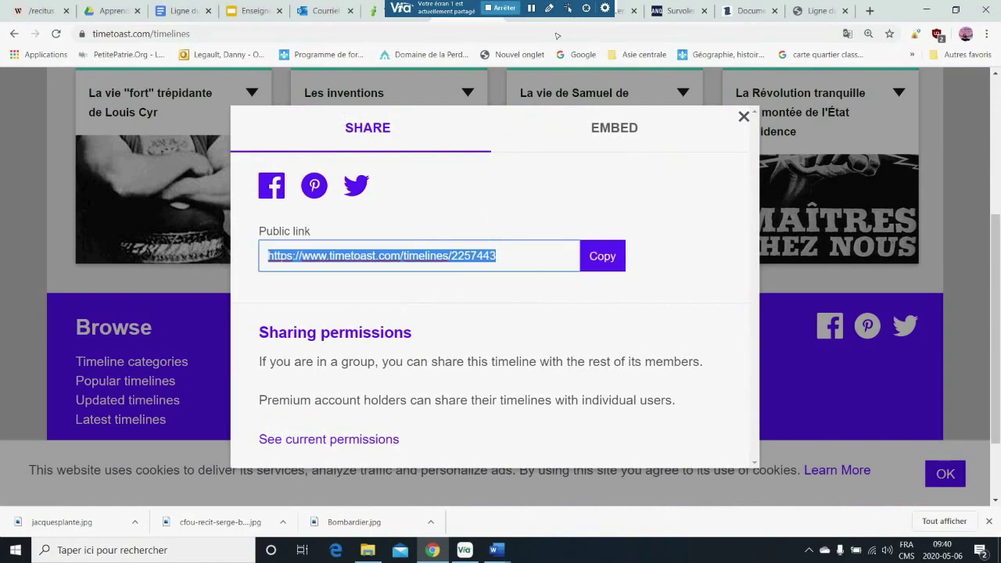
{"action": "left_click", "coordinate": [464, 550]}
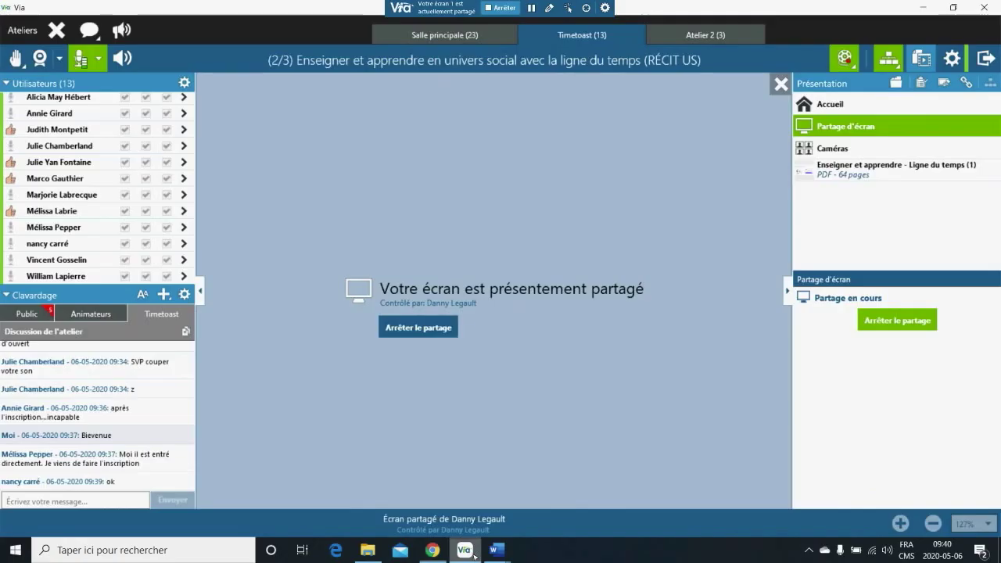
{"action": "right_click", "coordinate": [88, 499]}
{"action": "left_click", "coordinate": [122, 460]}
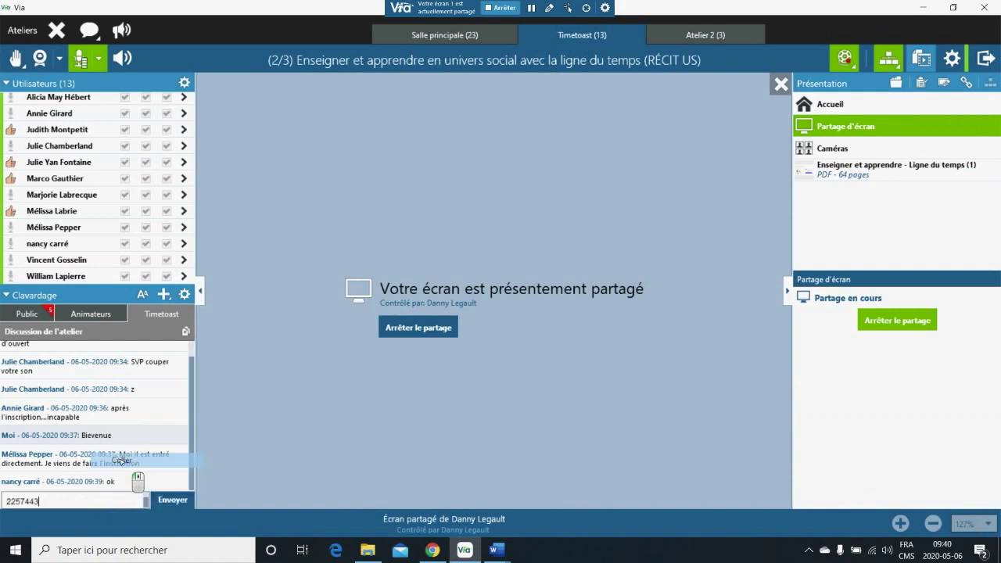
{"action": "left_click", "coordinate": [168, 501]}
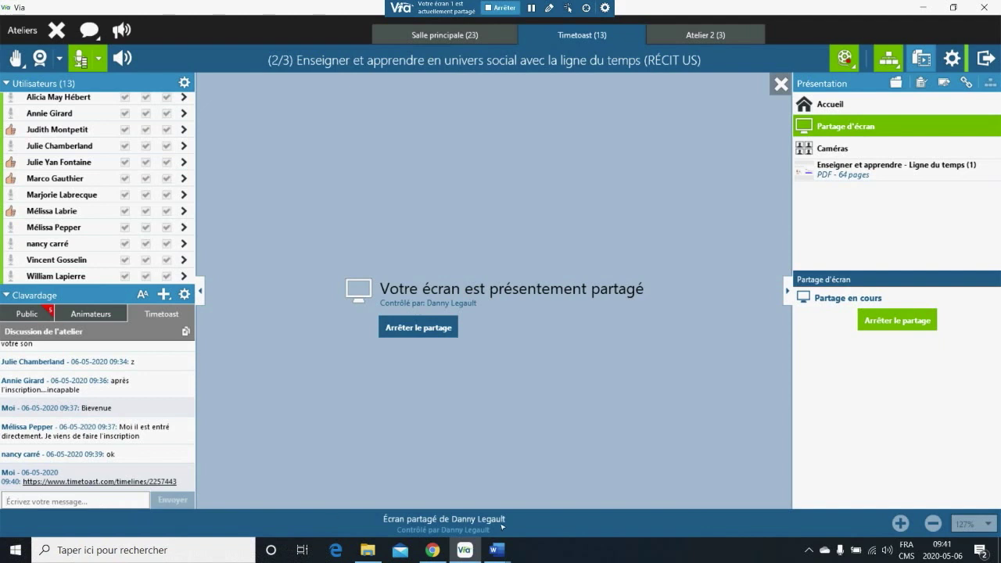
Step: Switch back to Timetoast in the browser and open the "Les inventions québécoises de 1850 à 1960" timeline in the timeline editor
{"action": "left_click", "coordinate": [432, 550]}
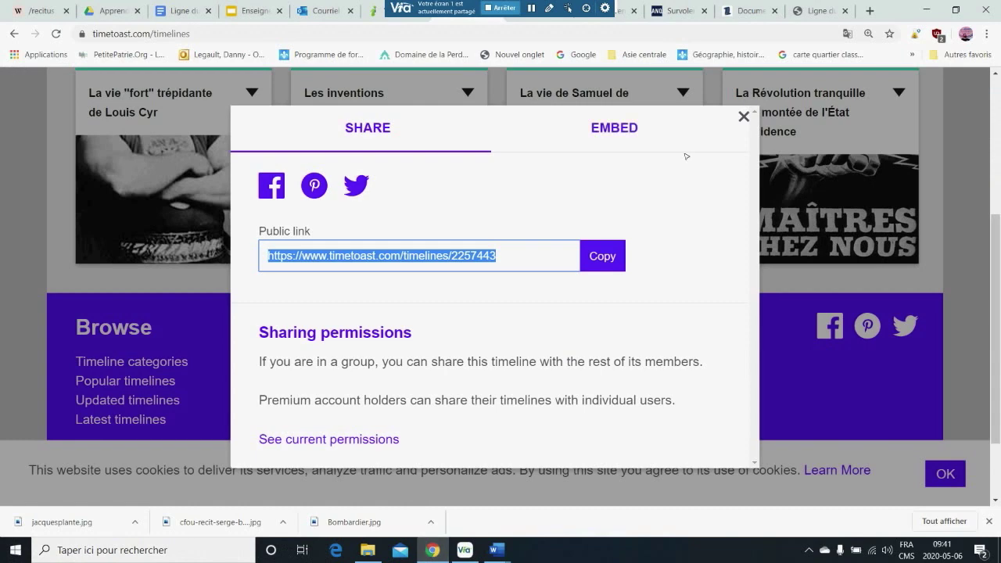
{"action": "left_click", "coordinate": [743, 116]}
{"action": "left_click", "coordinate": [468, 93]}
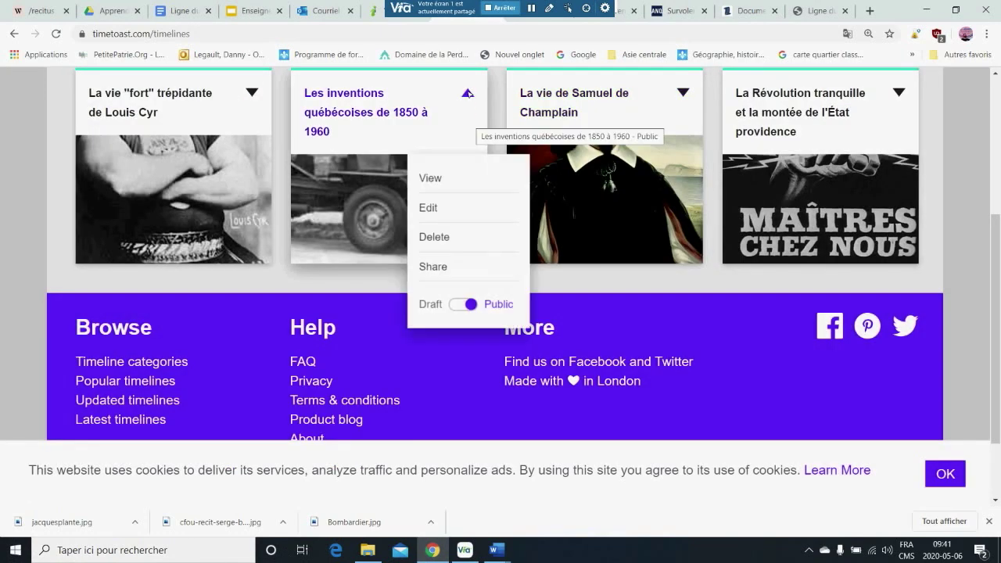
{"action": "left_click", "coordinate": [429, 207]}
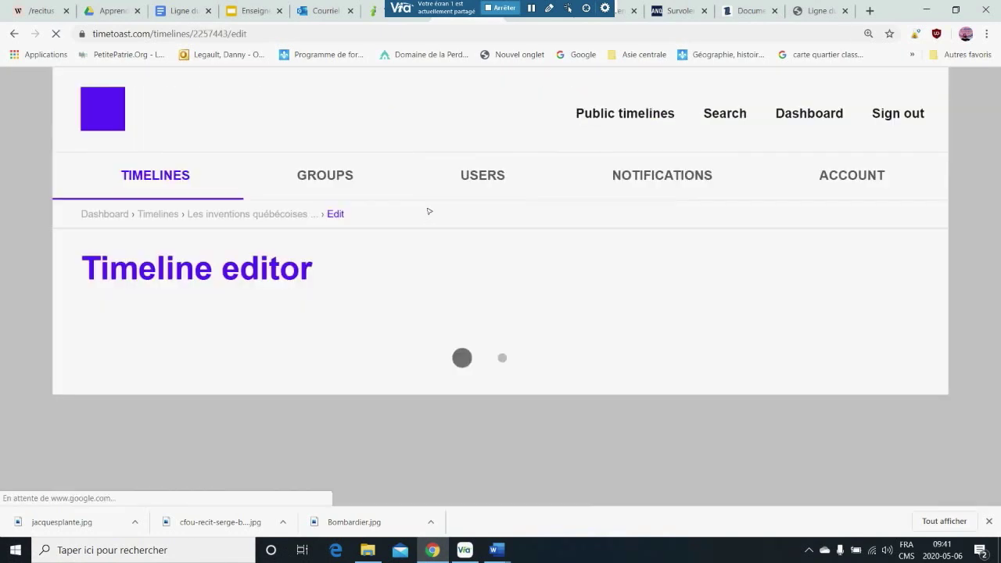
{"action": "scroll", "coordinate": [594, 280], "scroll_direction": "down", "scroll_amount": 3}
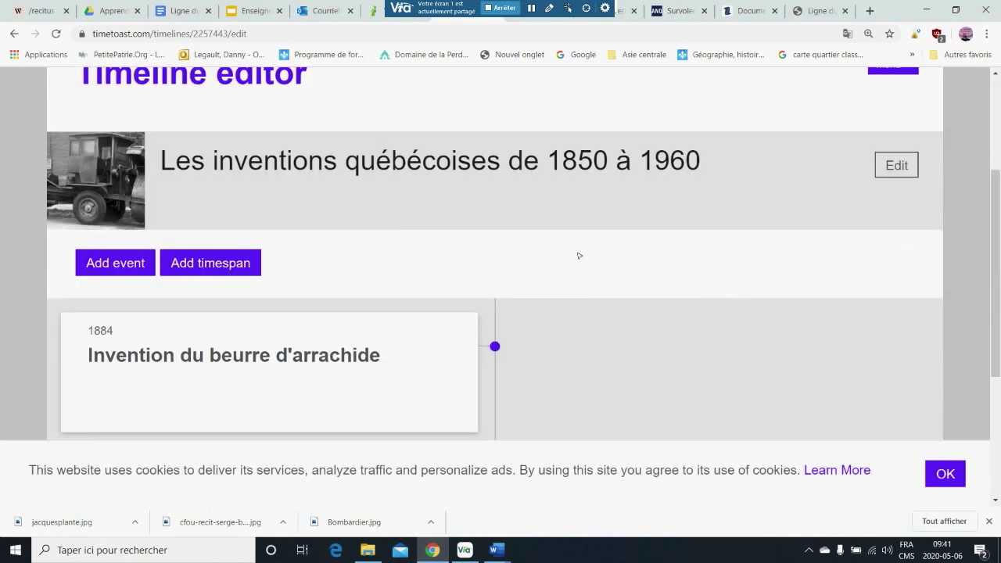
{"action": "scroll", "coordinate": [579, 256], "scroll_direction": "down", "scroll_amount": 3}
{"action": "scroll", "coordinate": [579, 255], "scroll_direction": "up", "scroll_amount": 3}
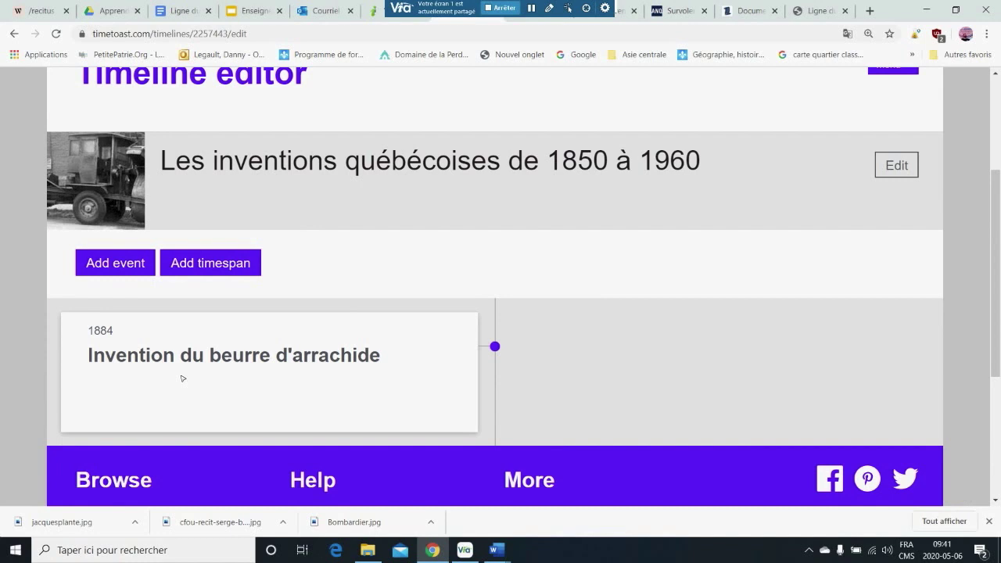
Step: Look at the timeline details without changing them, and open the description of the "Invention du beurre d'arrachide" event for editing
{"action": "left_click", "coordinate": [896, 165]}
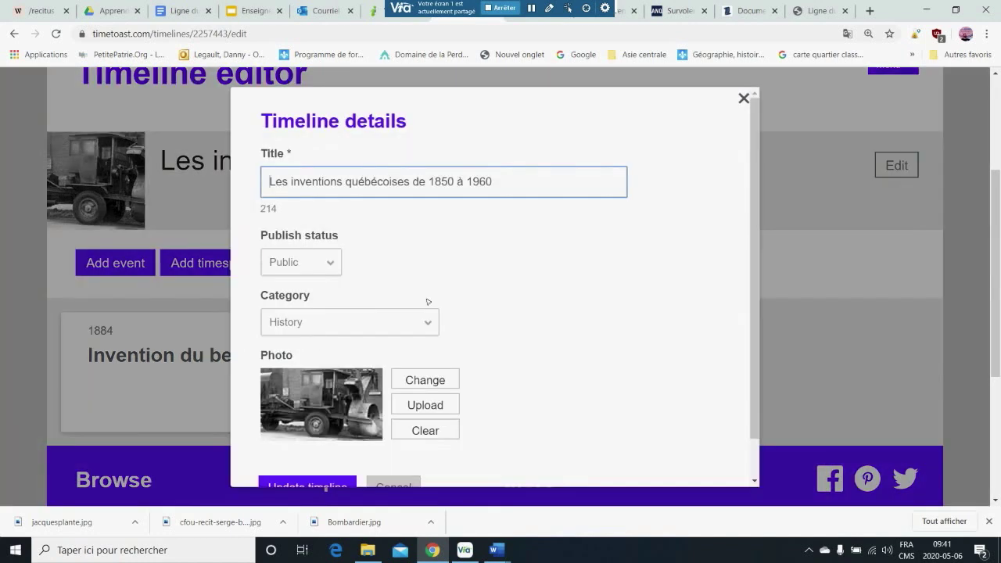
{"action": "left_click", "coordinate": [742, 97]}
{"action": "left_click", "coordinate": [305, 345]}
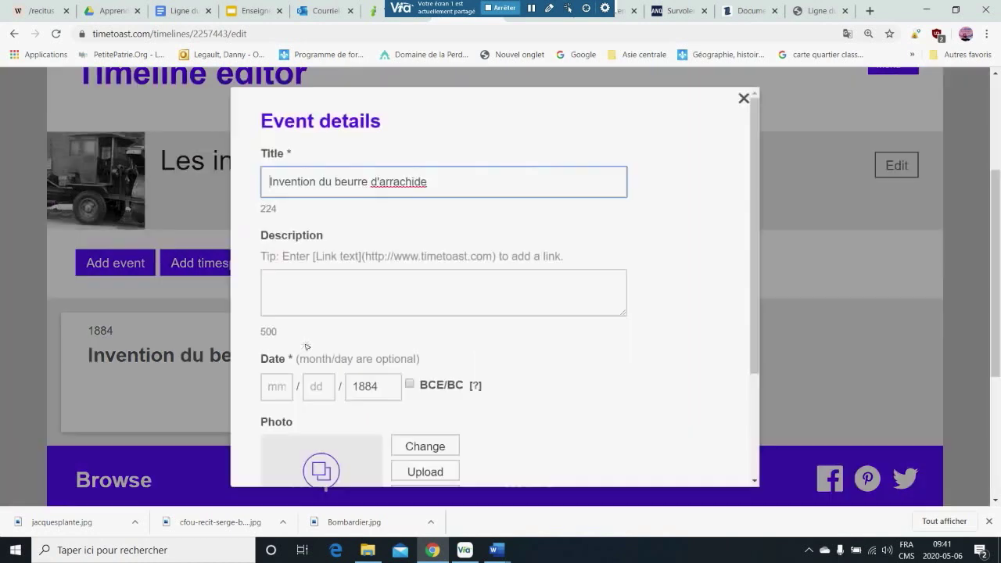
{"action": "left_click", "coordinate": [302, 286]}
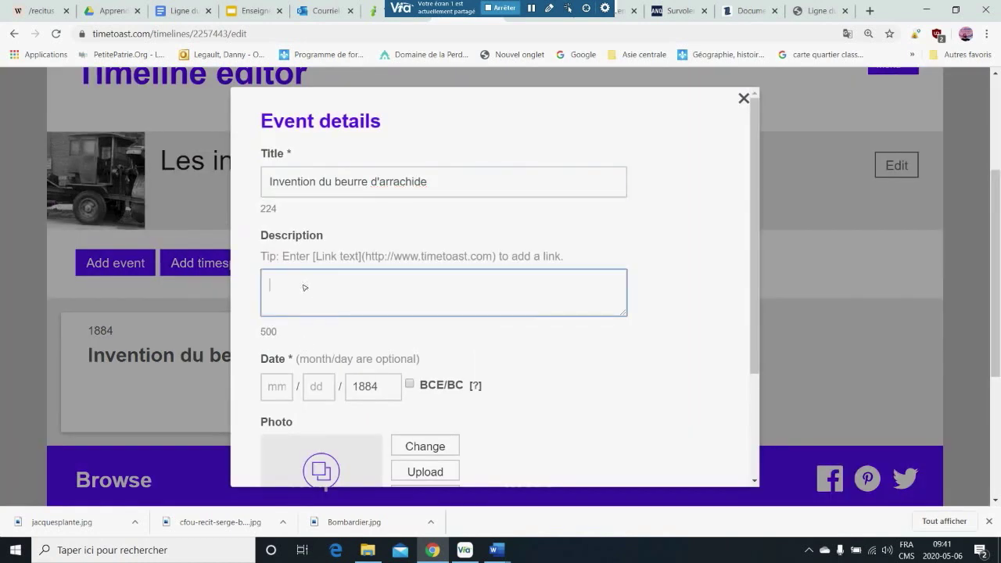
Step: Switch to the LouisCyr document in Word and copy the paragraph describing the 1884 invention of peanut butter
{"action": "mouse_move", "coordinate": [495, 550]}
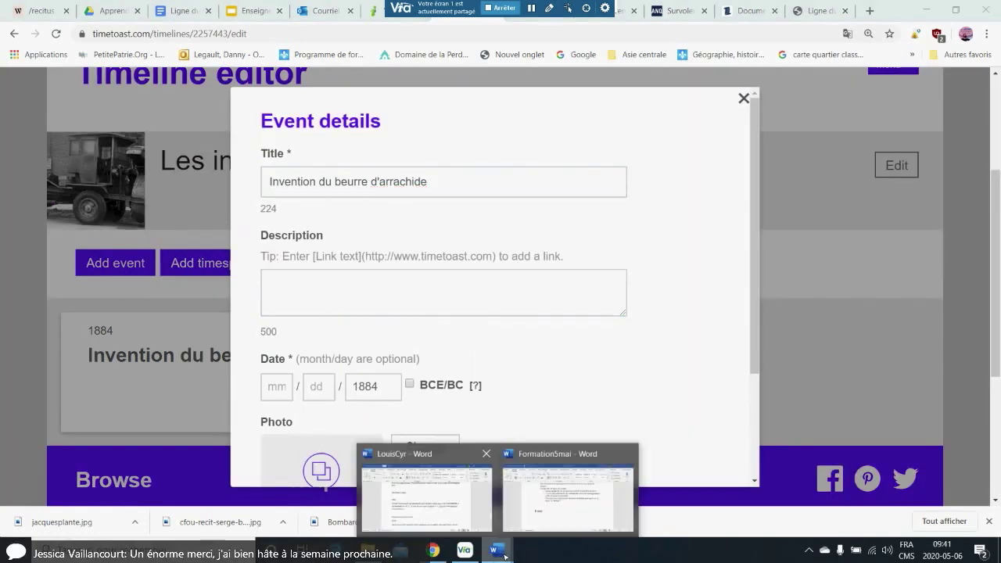
{"action": "left_click", "coordinate": [440, 500]}
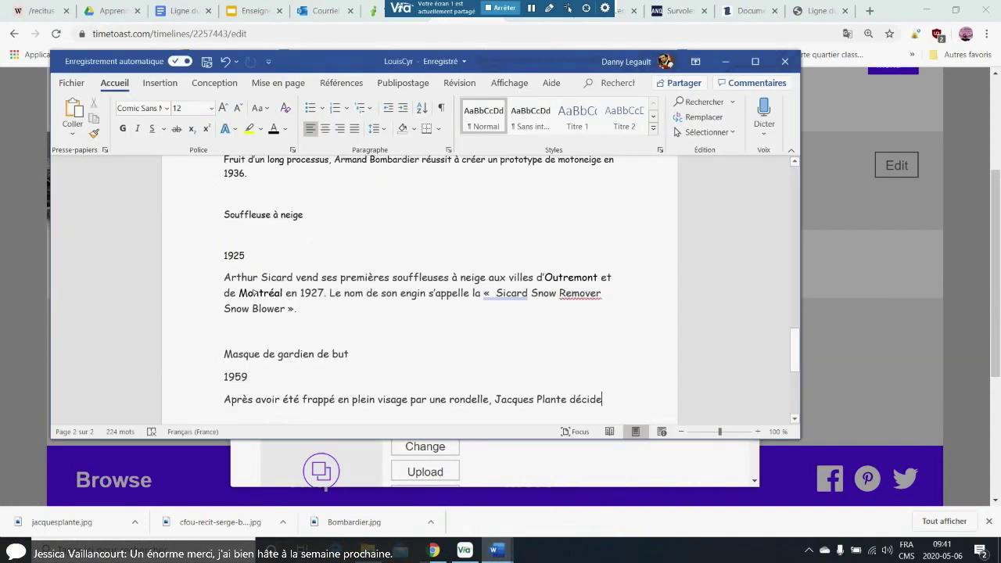
{"action": "left_click", "coordinate": [223, 228]}
{"action": "scroll", "coordinate": [223, 229], "scroll_direction": "up", "scroll_amount": 7}
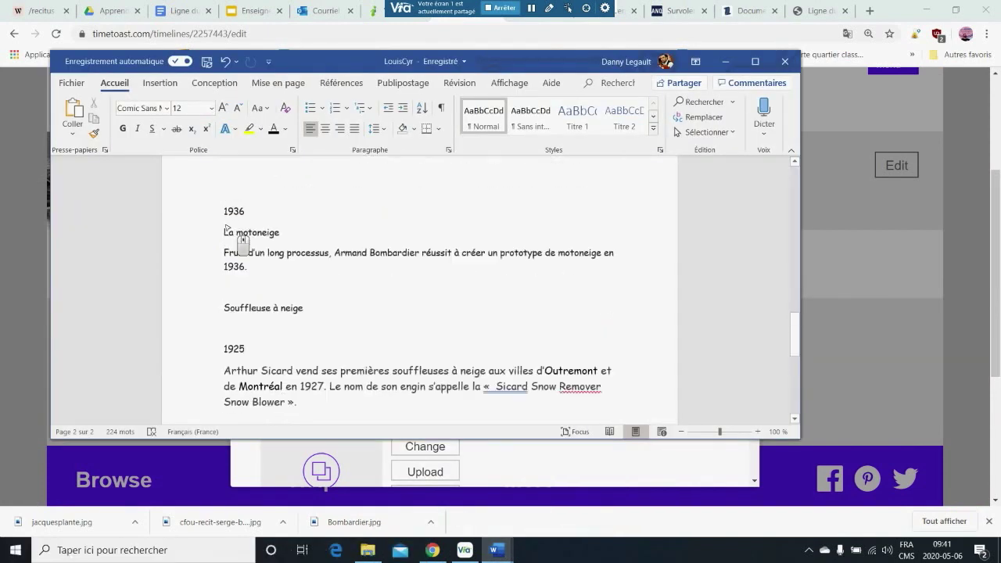
{"action": "double_click", "coordinate": [218, 260]}
{"action": "key", "text": "ctrl+c"}
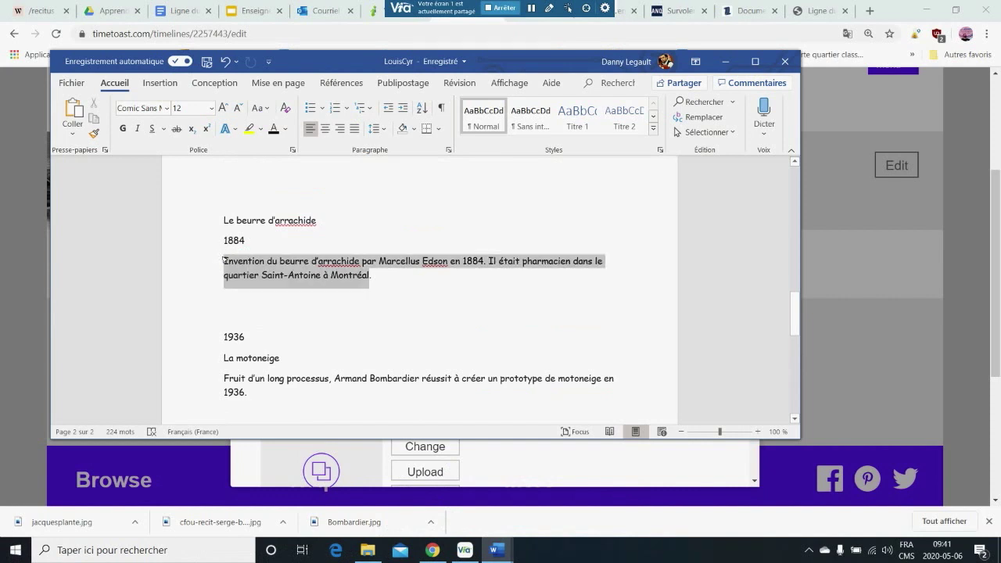
{"action": "right_click", "coordinate": [309, 270]}
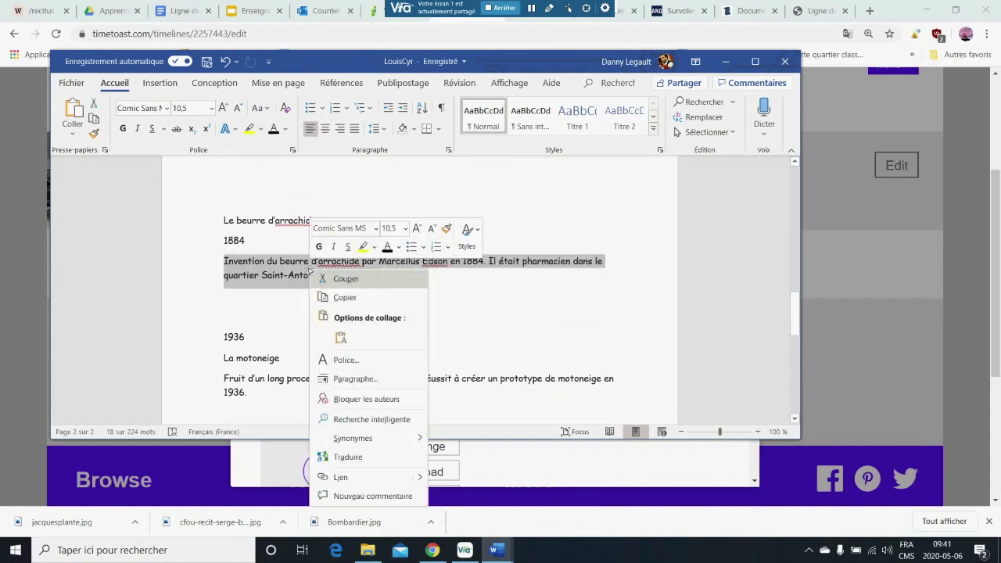
{"action": "left_click", "coordinate": [343, 298]}
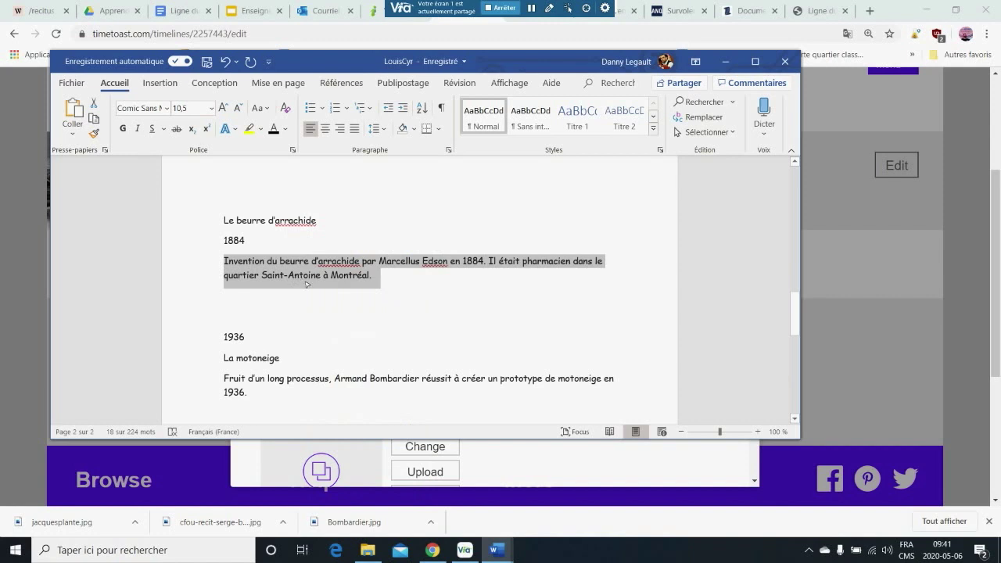
Step: Switch back to Timetoast in the browser and paste the copied paragraph as the description of the peanut butter event
{"action": "left_click", "coordinate": [464, 549]}
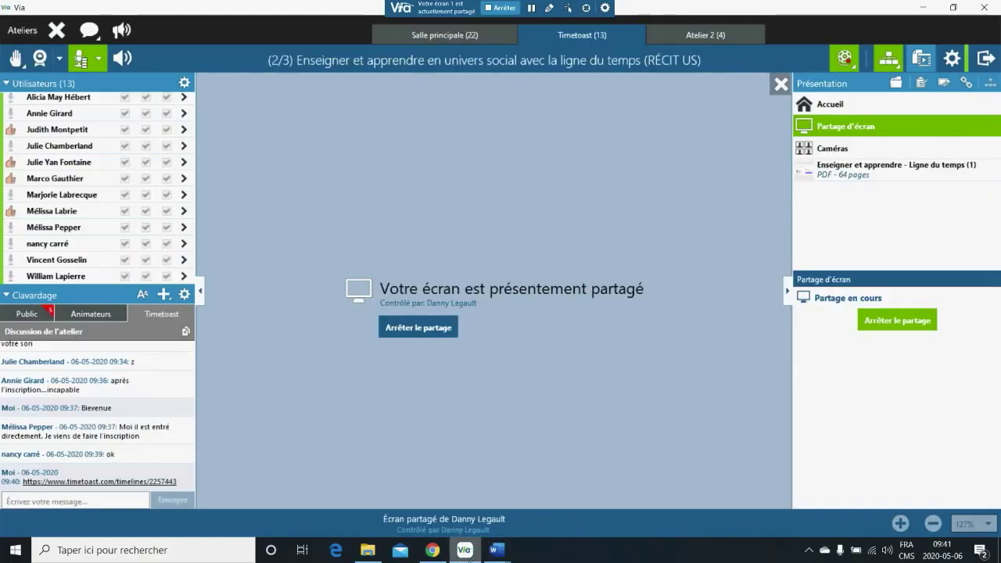
{"action": "left_click", "coordinate": [432, 550]}
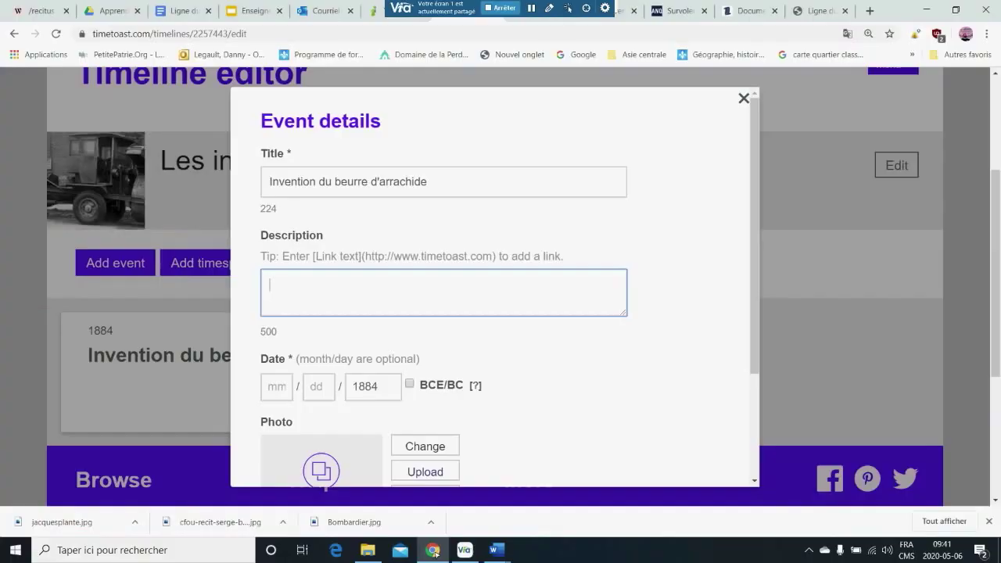
{"action": "right_click", "coordinate": [301, 289]}
{"action": "left_click", "coordinate": [355, 386]}
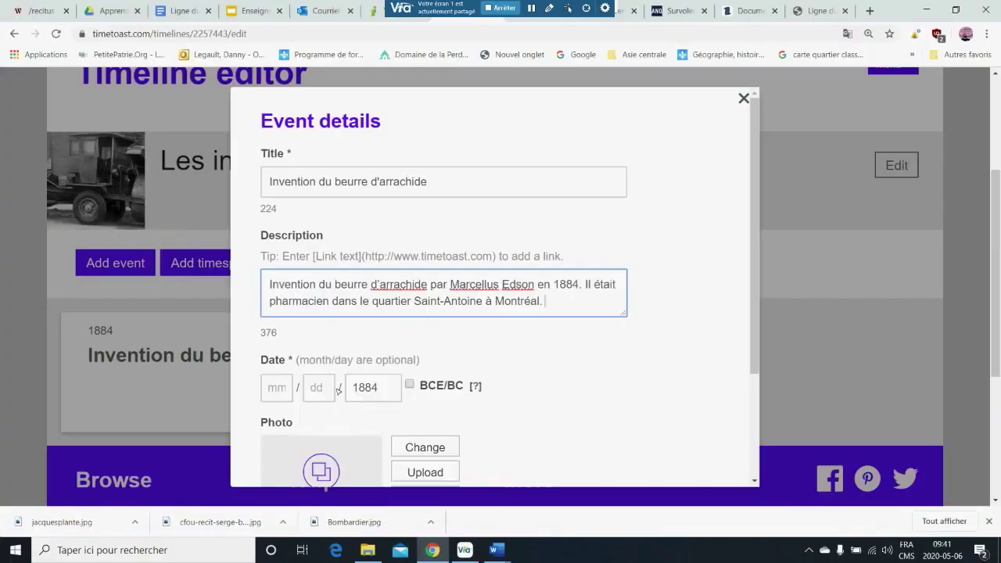
{"action": "left_click", "coordinate": [378, 389]}
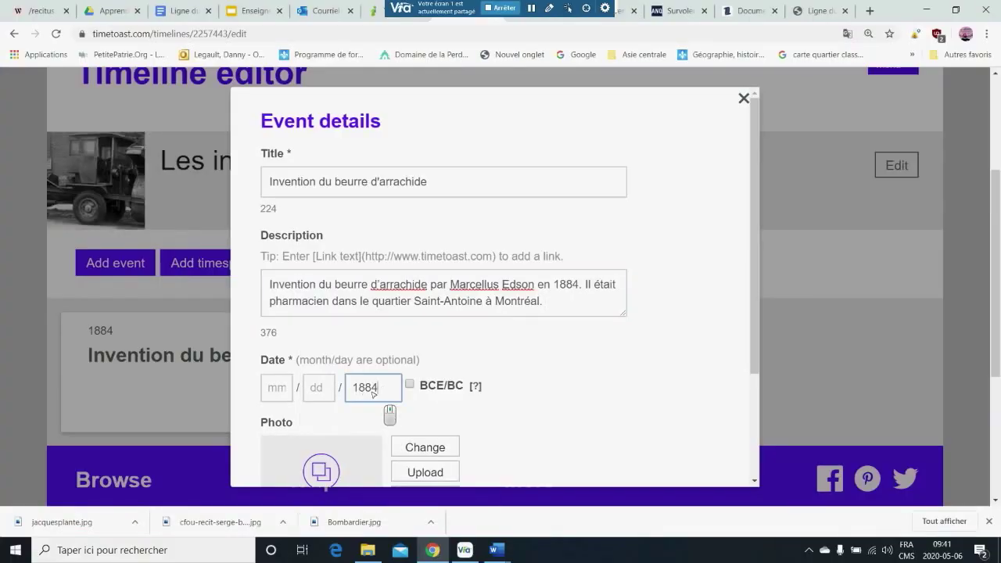
Step: Upload the image Invention_quebec_beurre_peanut_image from the RÉCIT folder as the event's photo and review the event details
{"action": "scroll", "coordinate": [373, 394], "scroll_direction": "down", "scroll_amount": 3}
{"action": "left_click", "coordinate": [424, 341]}
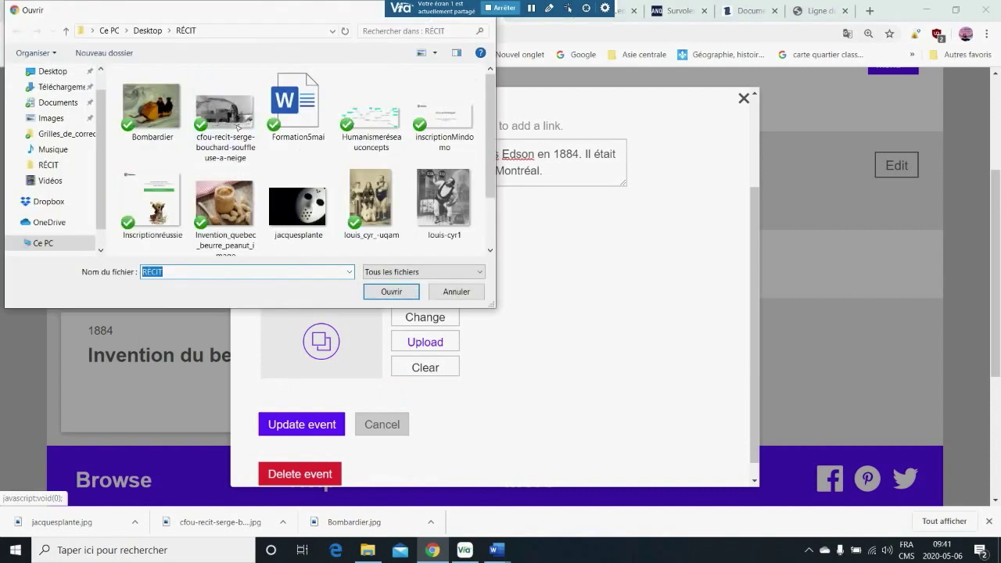
{"action": "left_click", "coordinate": [223, 207]}
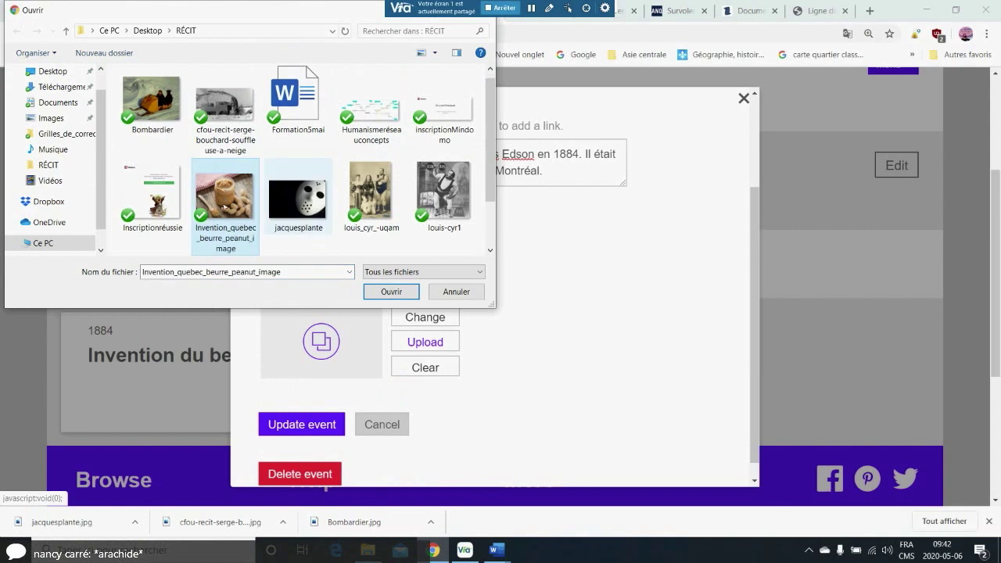
{"action": "left_click", "coordinate": [391, 291]}
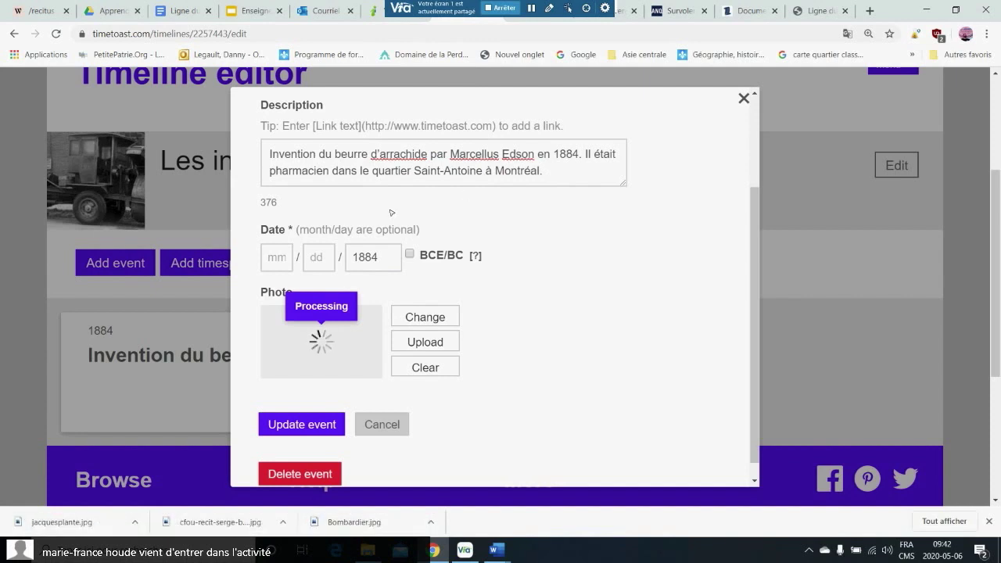
{"action": "scroll", "coordinate": [605, 286], "scroll_direction": "up", "scroll_amount": 1}
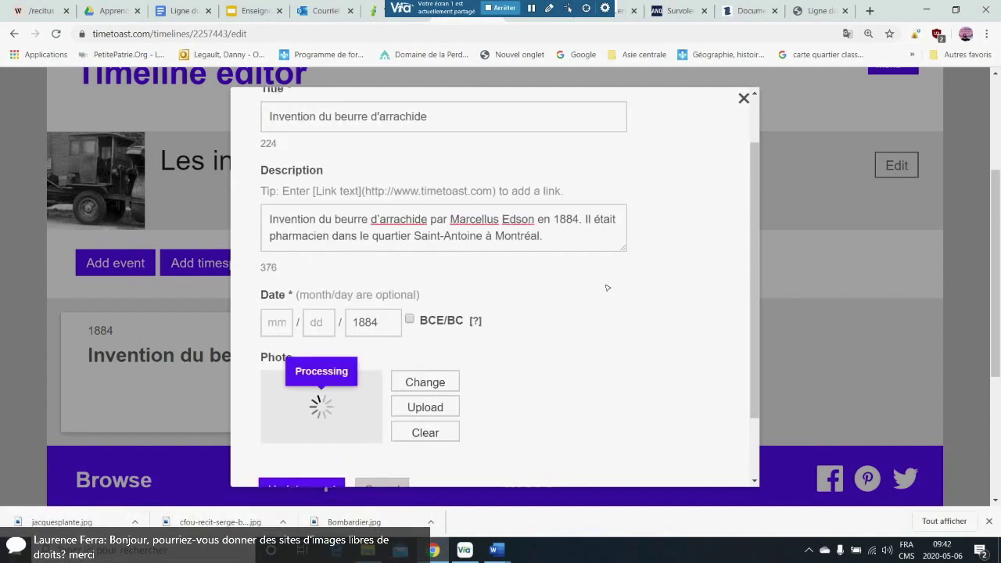
{"action": "scroll", "coordinate": [605, 286], "scroll_direction": "up", "scroll_amount": 1}
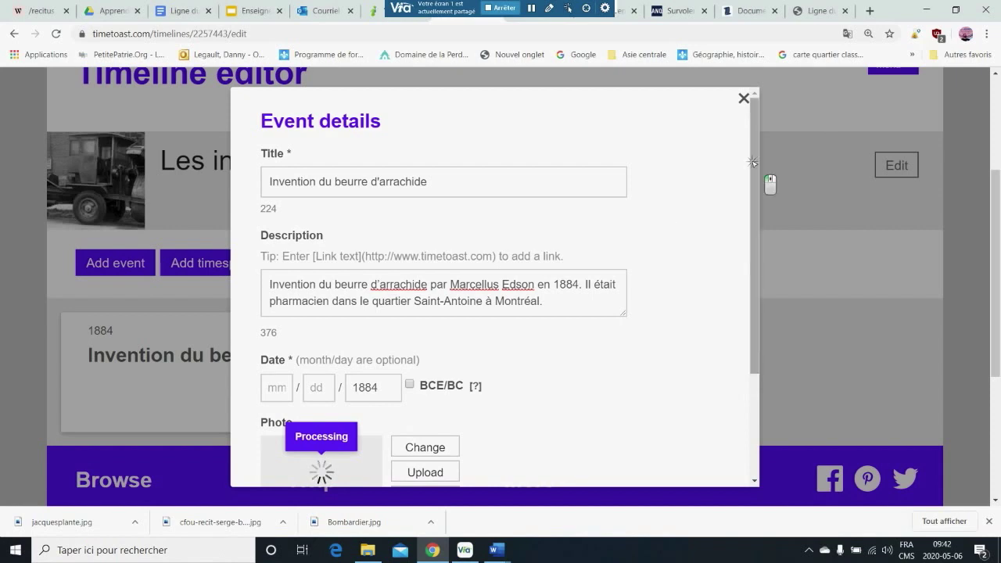
Step: Save the updated peanut butter event with its new description and photo, and check its card on the timeline
{"action": "left_click_drag", "start_coordinate": [753, 165], "coordinate": [753, 225]}
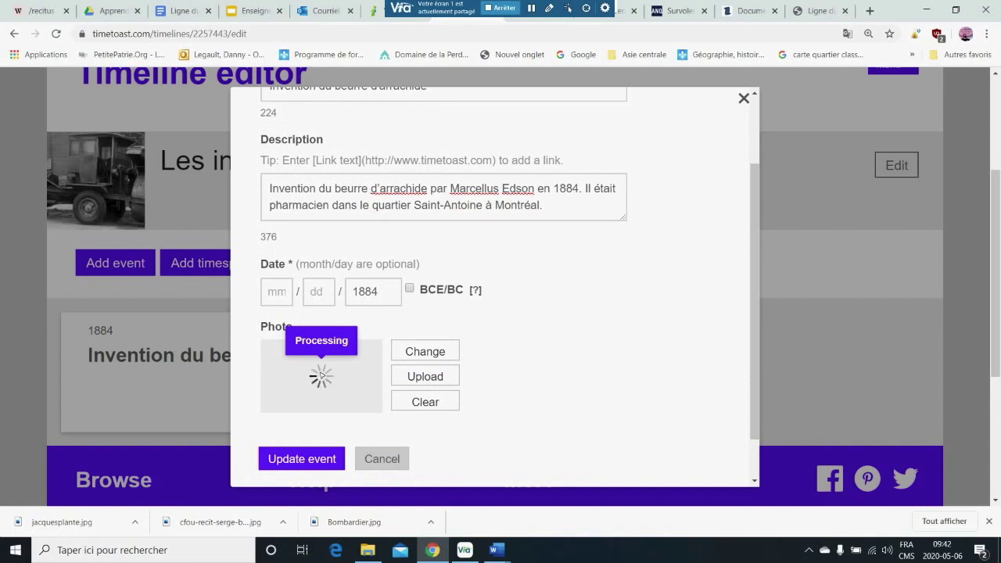
{"action": "left_click", "coordinate": [300, 464]}
{"action": "left_click", "coordinate": [283, 344]}
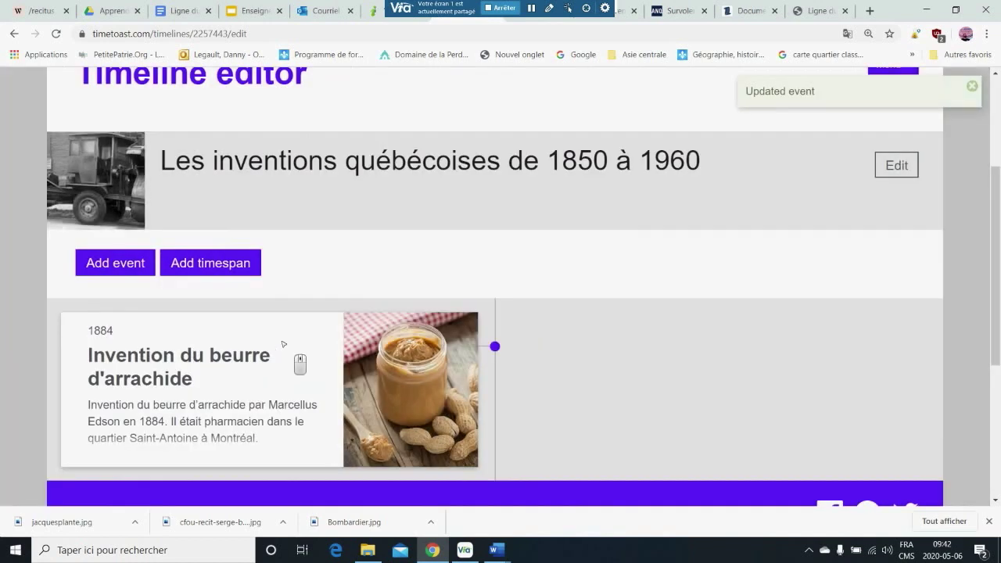
{"action": "scroll", "coordinate": [283, 344], "scroll_direction": "down", "scroll_amount": 1}
{"action": "scroll", "coordinate": [272, 337], "scroll_direction": "up", "scroll_amount": 1}
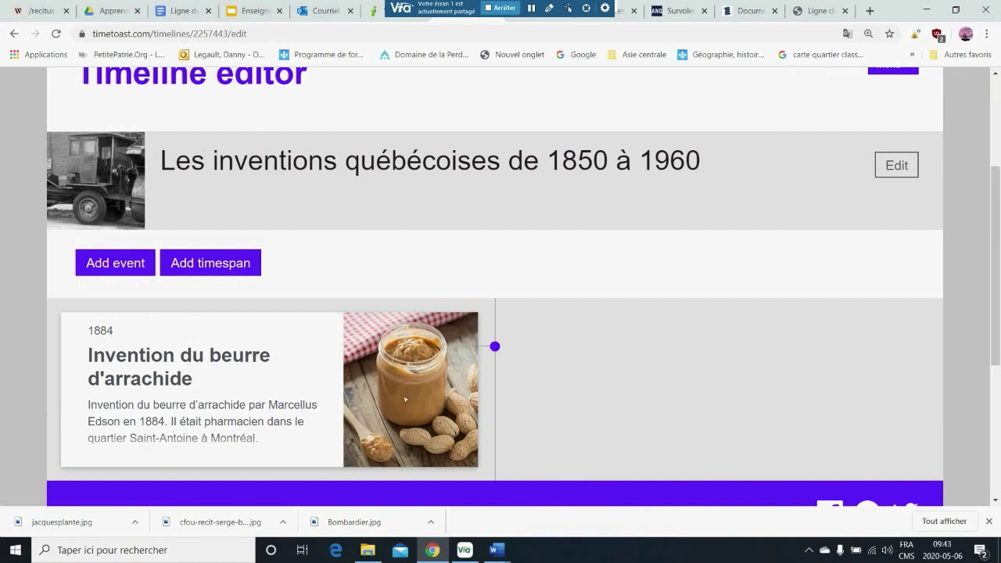
Step: Start a new timeline event, switch to the LouisCyr document in Word and copy the paragraph about the Sicard snowblower
{"action": "left_click", "coordinate": [108, 268]}
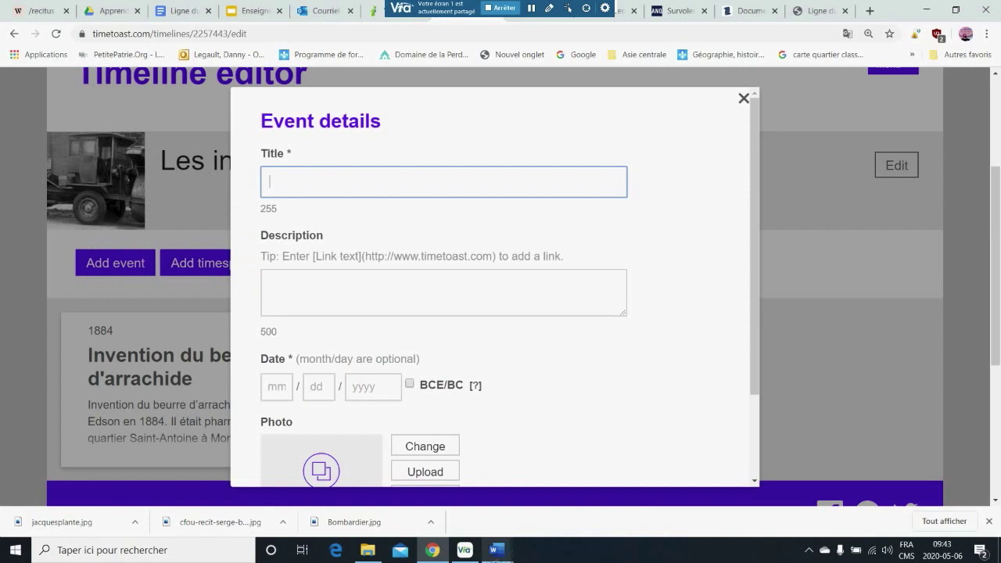
{"action": "left_click", "coordinate": [494, 549]}
{"action": "left_click", "coordinate": [423, 498]}
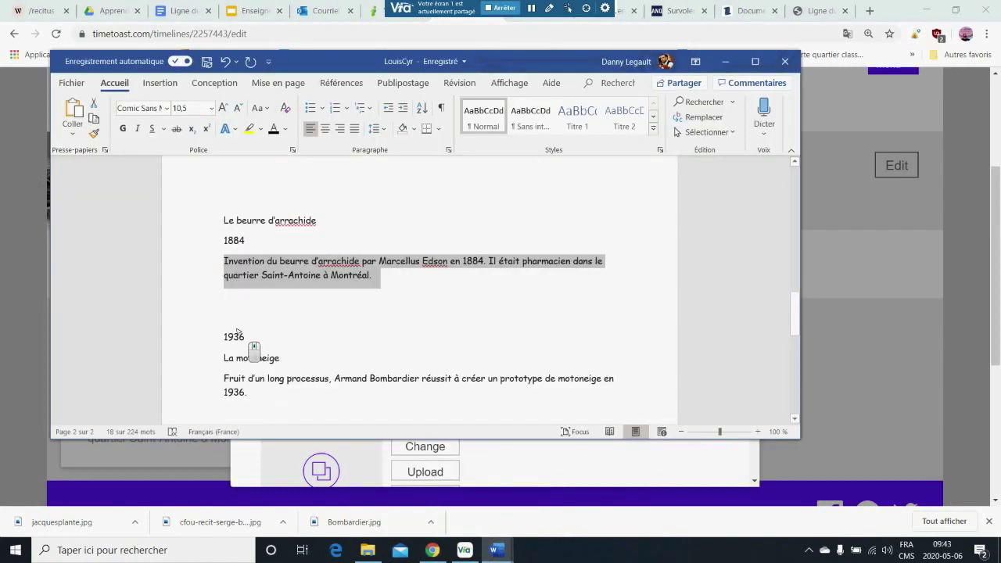
{"action": "scroll", "coordinate": [238, 332], "scroll_direction": "down", "scroll_amount": 3}
{"action": "scroll", "coordinate": [240, 331], "scroll_direction": "down", "scroll_amount": 2}
{"action": "left_click_drag", "start_coordinate": [224, 308], "coordinate": [281, 342]}
{"action": "key", "text": "ctrl+c"}
{"action": "right_click", "coordinate": [281, 342]}
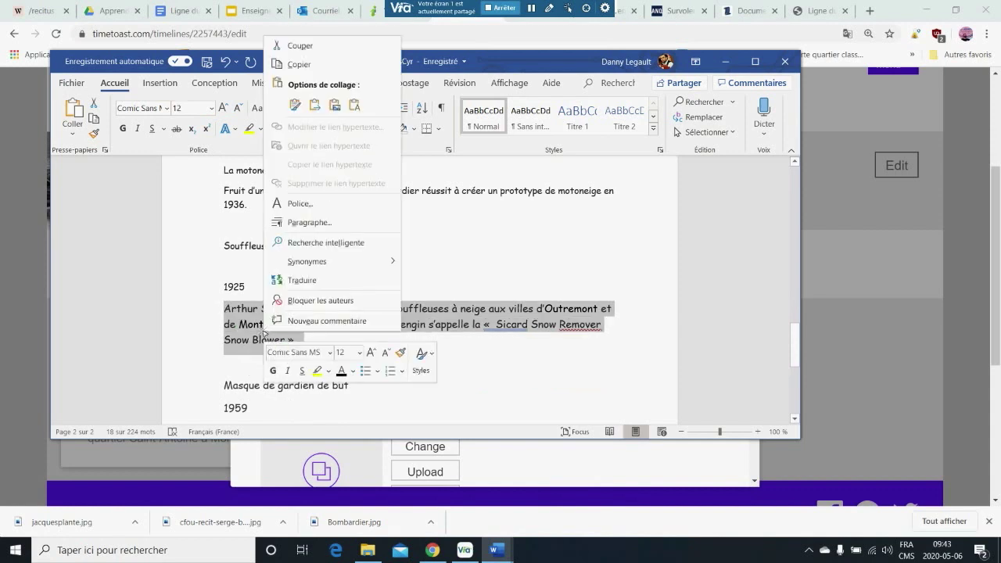
{"action": "left_click", "coordinate": [299, 64]}
Step: Switch back to Timetoast in the browser and paste the copied snowblower paragraph as the new event's description
{"action": "left_click", "coordinate": [450, 508]}
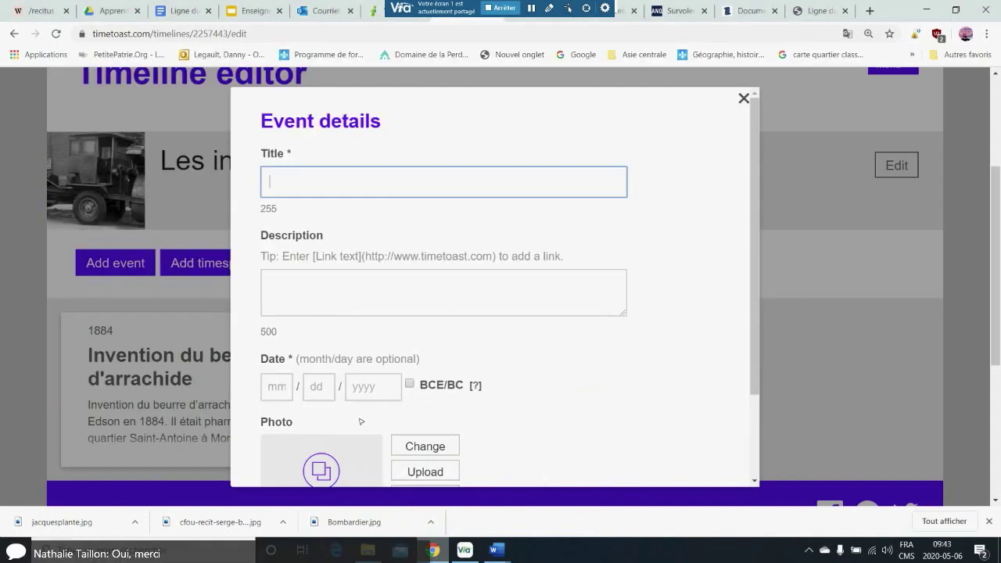
{"action": "left_click", "coordinate": [277, 286]}
{"action": "right_click", "coordinate": [277, 286]}
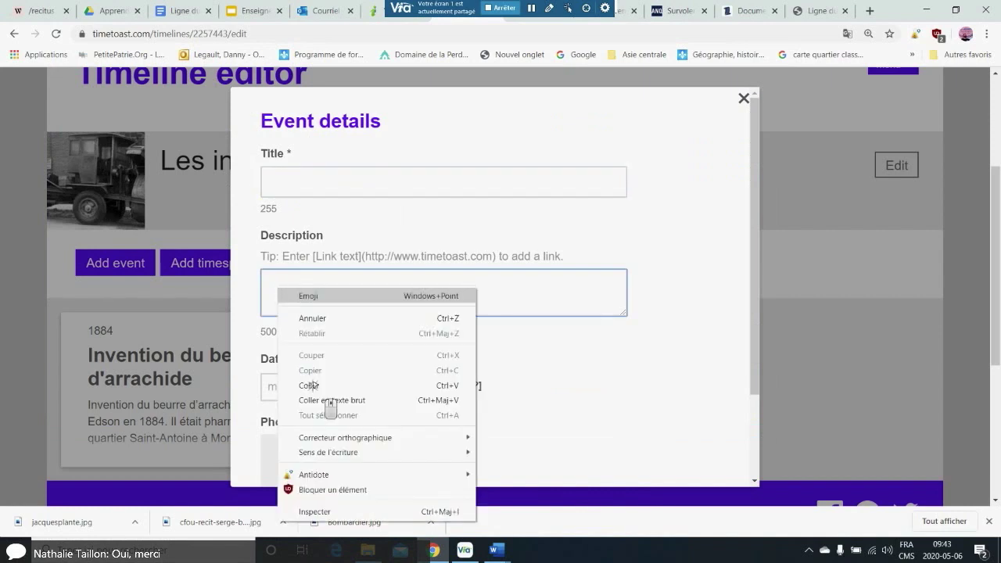
{"action": "left_click", "coordinate": [311, 385]}
Step: Title the new event "Souffleuse à neige" and set its year to 1925
{"action": "left_click", "coordinate": [297, 190]}
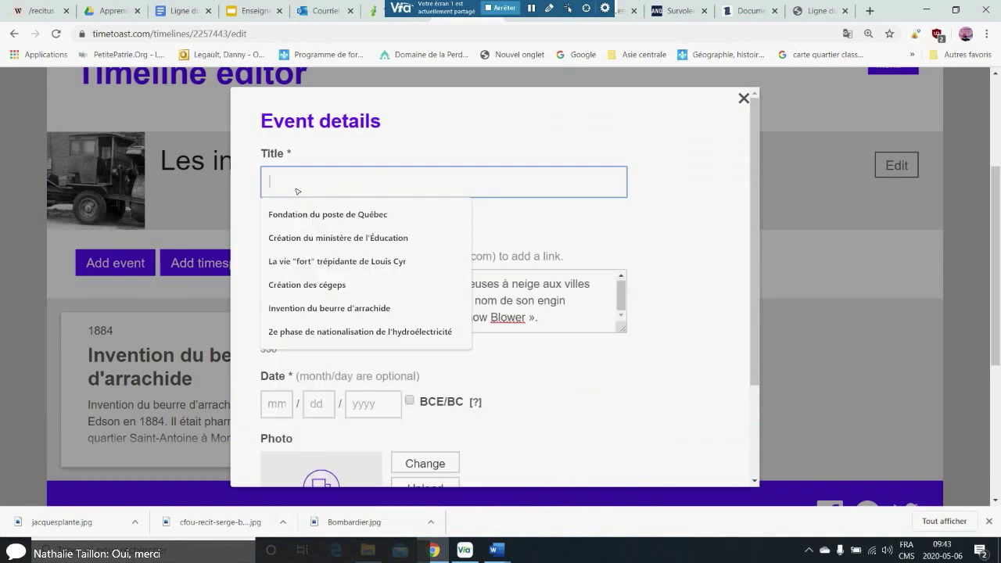
{"action": "type", "text": "Souffleus"}
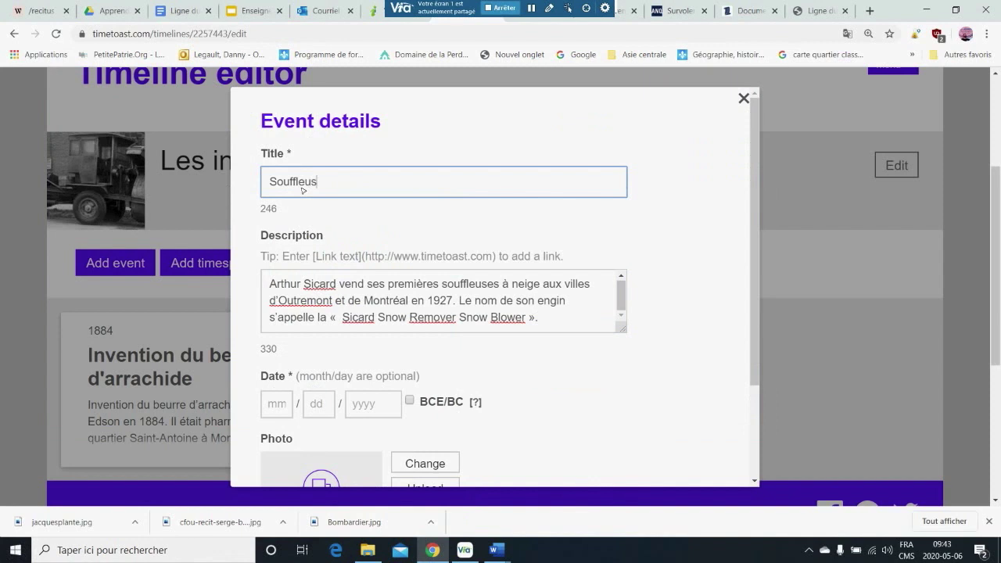
{"action": "type", "text": "e à nie"}
{"action": "key", "text": "BackSpace"}
{"action": "key", "text": "BackSpace"}
{"action": "type", "text": "nie"}
{"action": "key", "text": "BackSpace"}
{"action": "key", "text": "BackSpace"}
{"action": "type", "text": "eige"}
{"action": "left_click", "coordinate": [379, 403]}
{"action": "type", "text": "1925"}
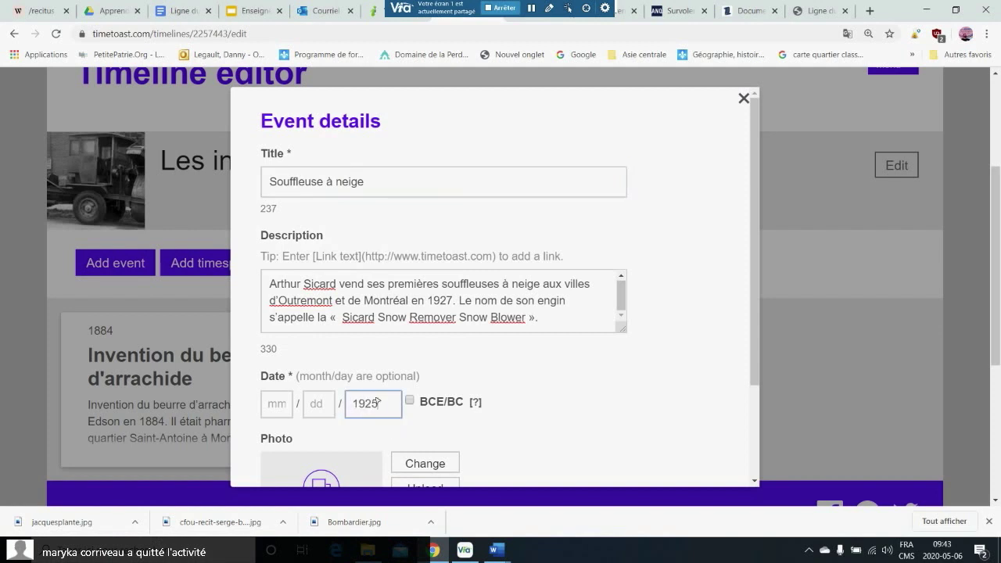
Step: Upload the image cfou-recit-serge-bouchard-souffleuse-a-neige from the RÉCIT folder as the event's photo and create the event
{"action": "scroll", "coordinate": [408, 418], "scroll_direction": "down", "scroll_amount": 2}
{"action": "left_click", "coordinate": [416, 424]}
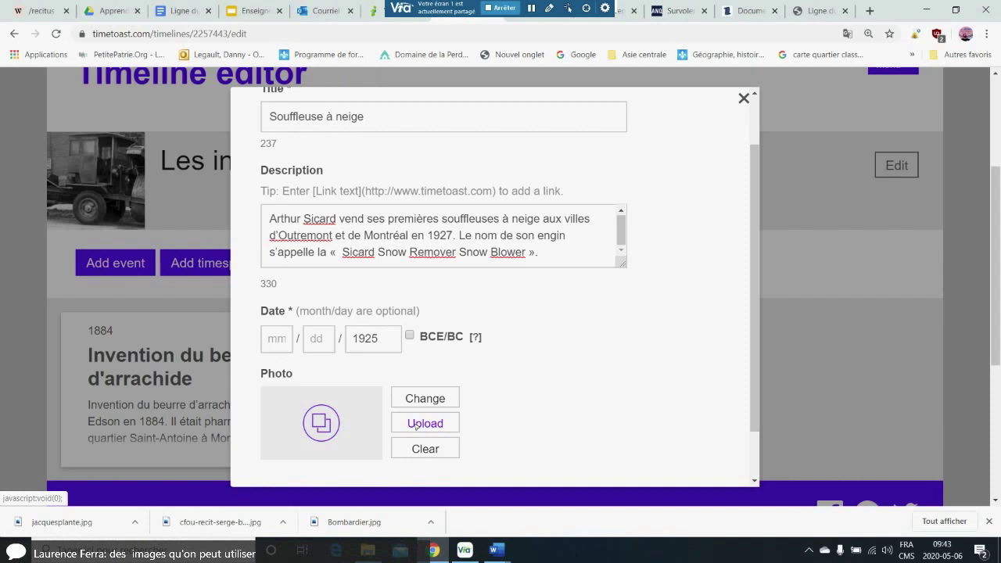
{"action": "left_click", "coordinate": [422, 423]}
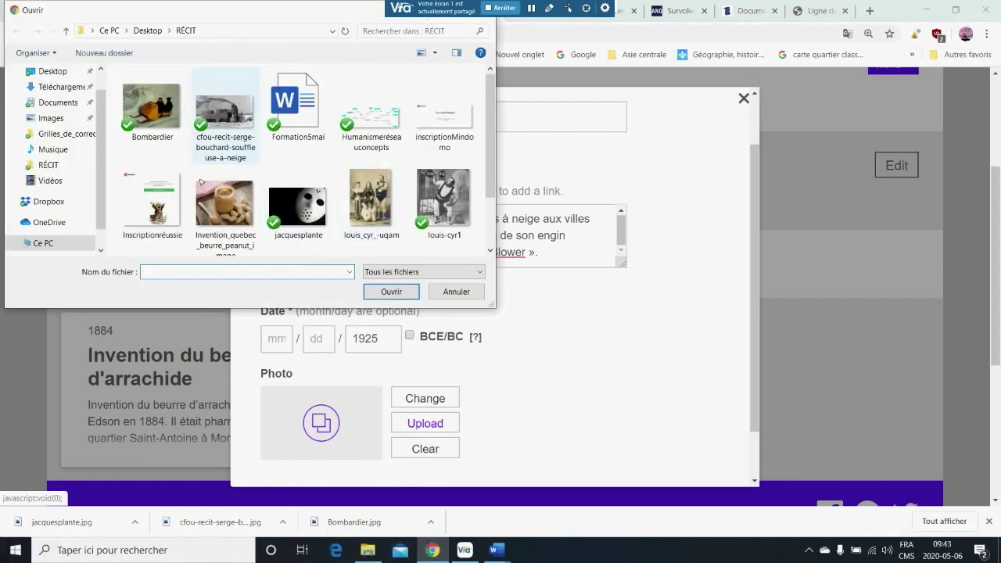
{"action": "left_click", "coordinate": [224, 122]}
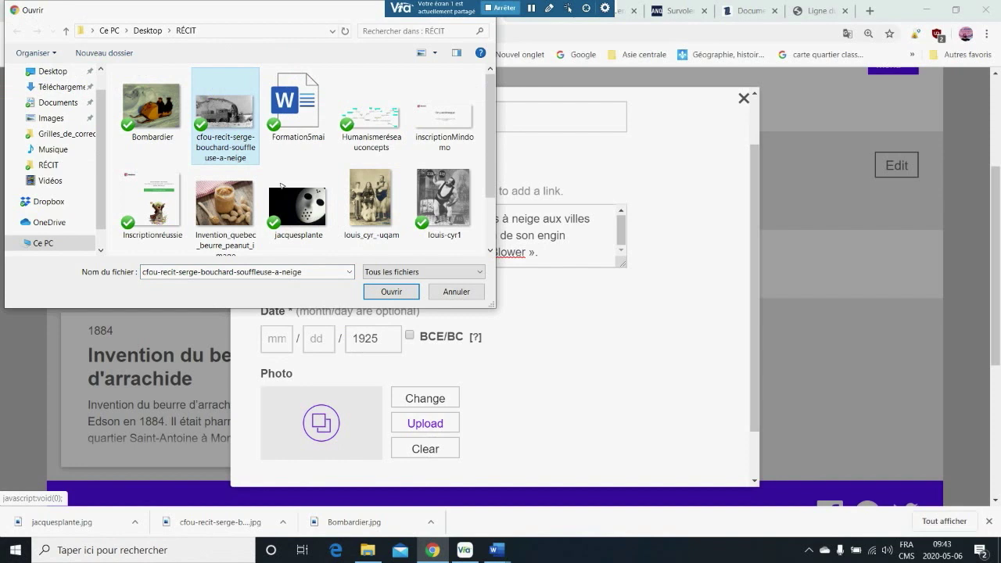
{"action": "left_click", "coordinate": [391, 291]}
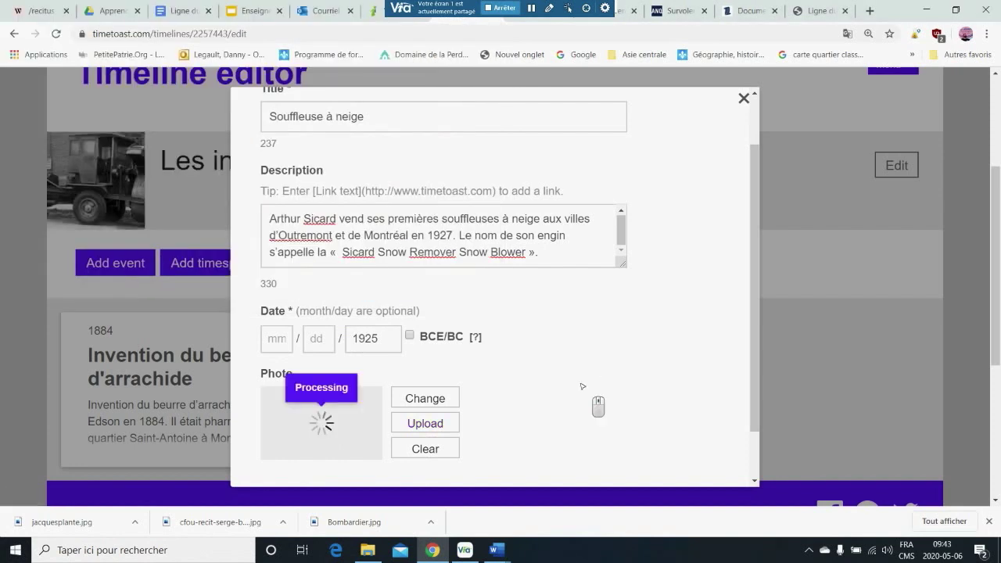
{"action": "scroll", "coordinate": [581, 386], "scroll_direction": "down", "scroll_amount": 1}
{"action": "left_click", "coordinate": [283, 446]}
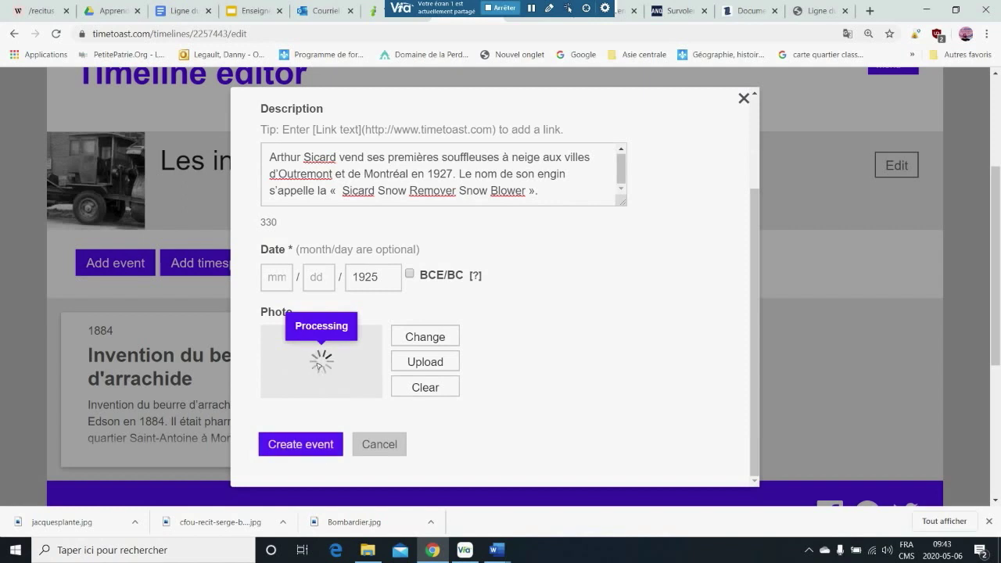
{"action": "left_click", "coordinate": [291, 445]}
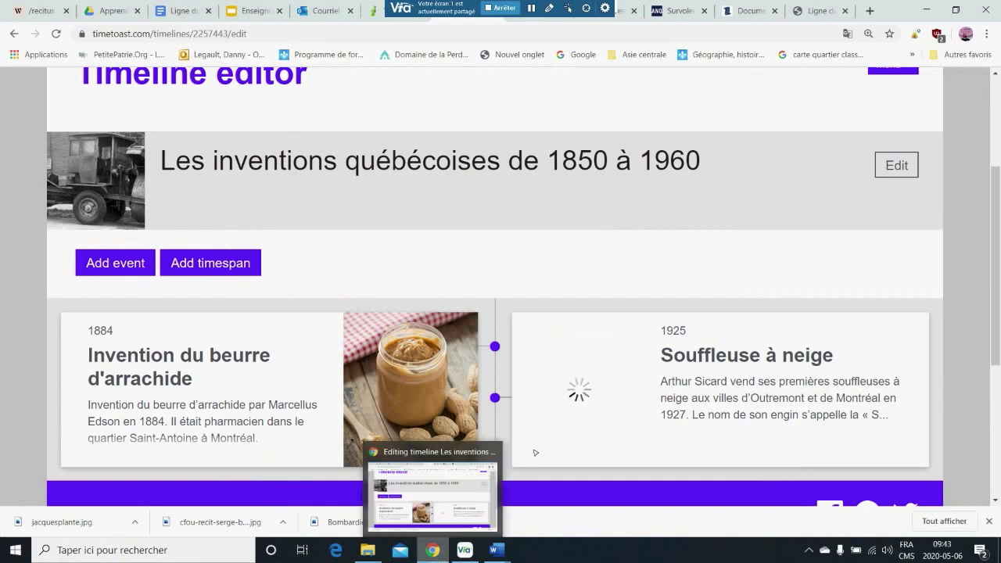
Step: Check the workshop chat in Via, return to Timetoast in the browser and look over the timeline's two events
{"action": "left_click", "coordinate": [466, 551]}
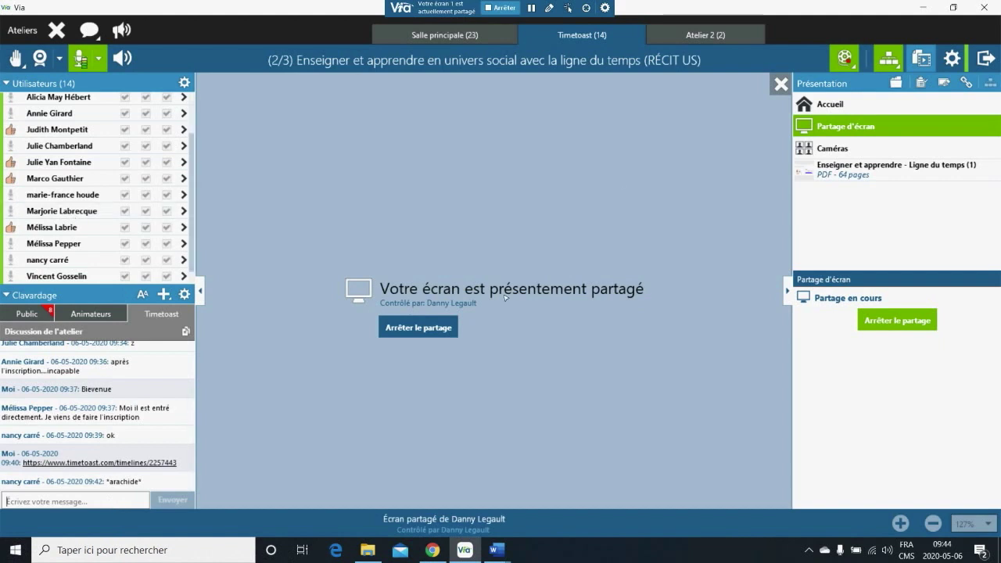
{"action": "left_click", "coordinate": [432, 550]}
{"action": "scroll", "coordinate": [656, 360], "scroll_direction": "down", "scroll_amount": 3}
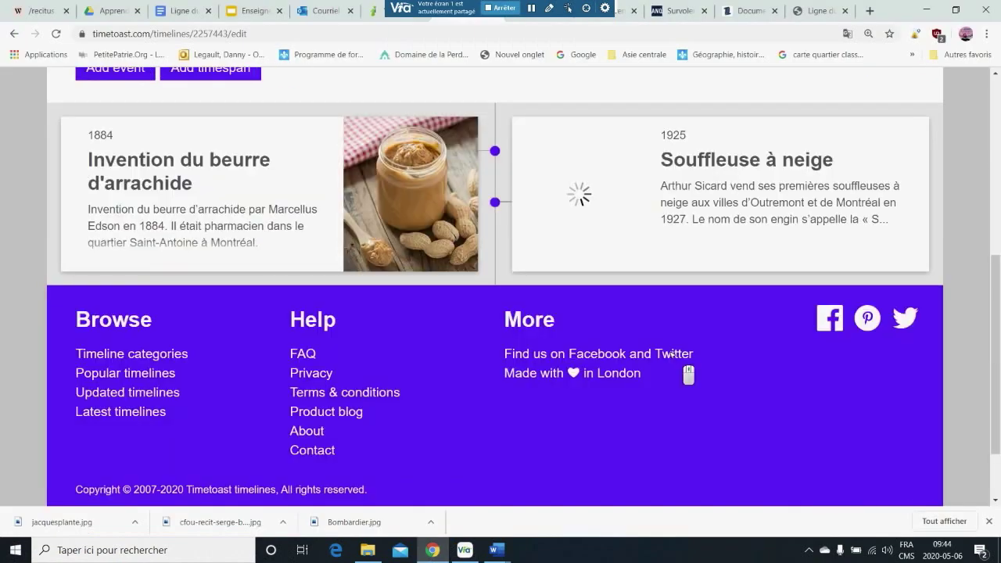
{"action": "scroll", "coordinate": [660, 352], "scroll_direction": "up", "scroll_amount": 2}
{"action": "scroll", "coordinate": [675, 364], "scroll_direction": "up", "scroll_amount": 1}
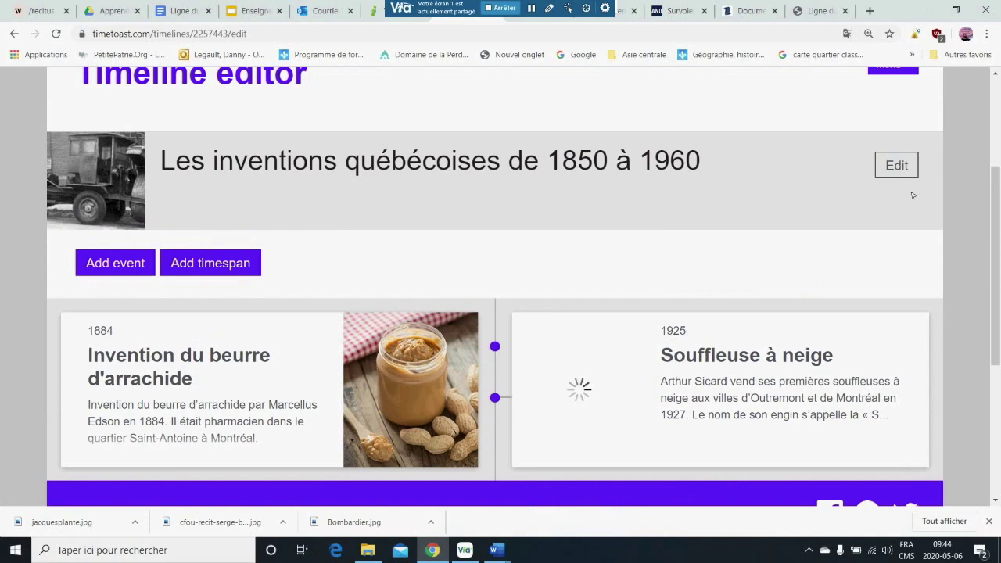
Step: Start another timeline event titled "Masque de gardien de but" with the year 1959
{"action": "left_click", "coordinate": [116, 263]}
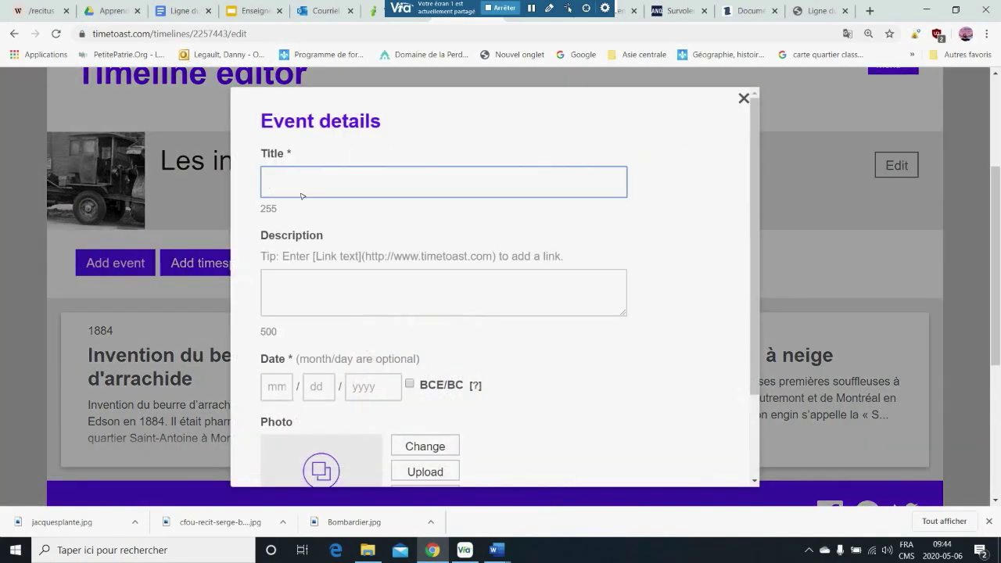
{"action": "type", "text": "Masque de gardien de but"}
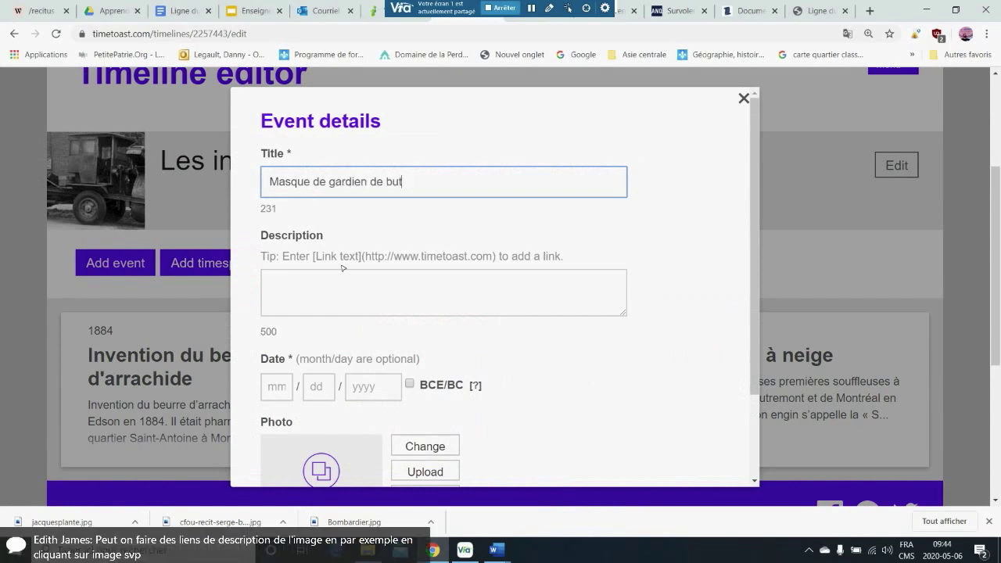
{"action": "left_click", "coordinate": [374, 386]}
{"action": "type", "text": "195"}
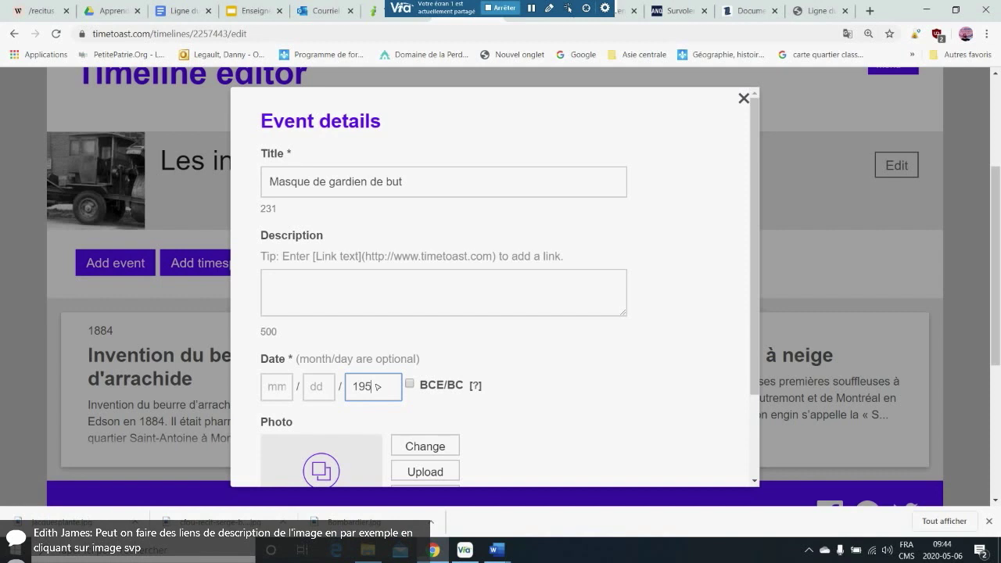
{"action": "type", "text": "9"}
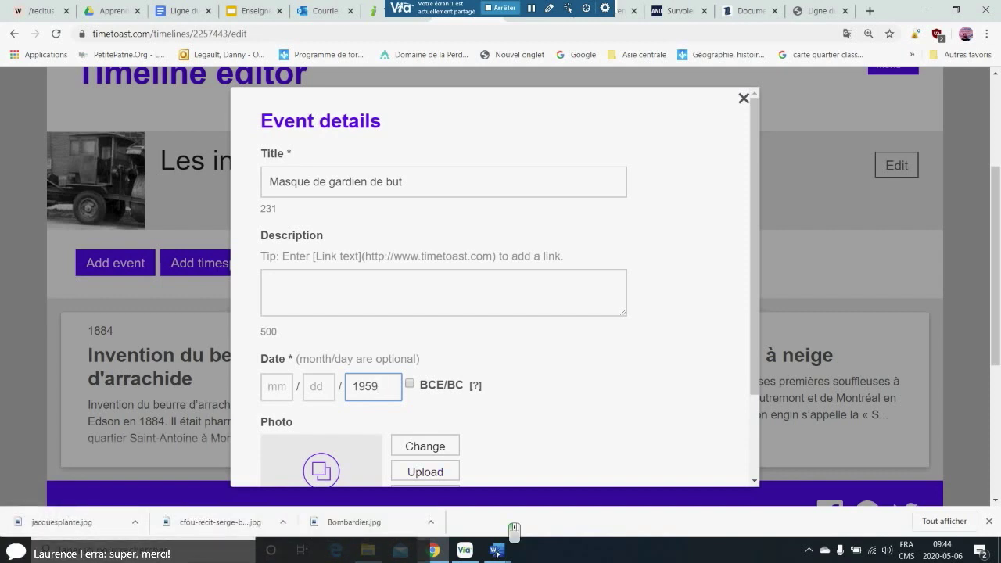
Step: Switch to the Word document and complete the 1959 mask sentence with "de se fabriquer un masque pour se protéger des rondelles."
{"action": "mouse_move", "coordinate": [494, 551]}
{"action": "left_click", "coordinate": [471, 520]}
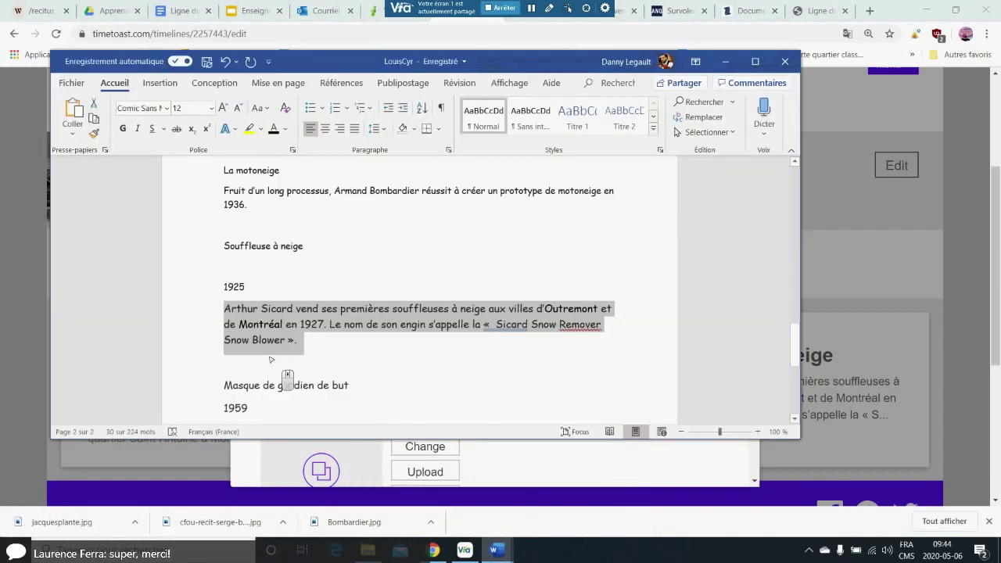
{"action": "scroll", "coordinate": [270, 349], "scroll_direction": "down", "scroll_amount": 2}
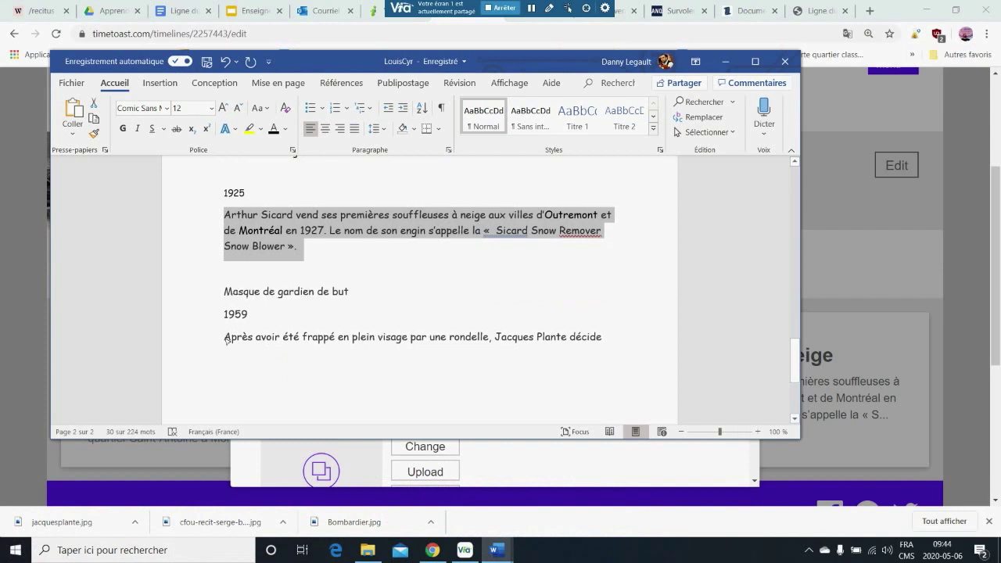
{"action": "left_click", "coordinate": [609, 341]}
{"action": "type", "text": "de se fabriq"}
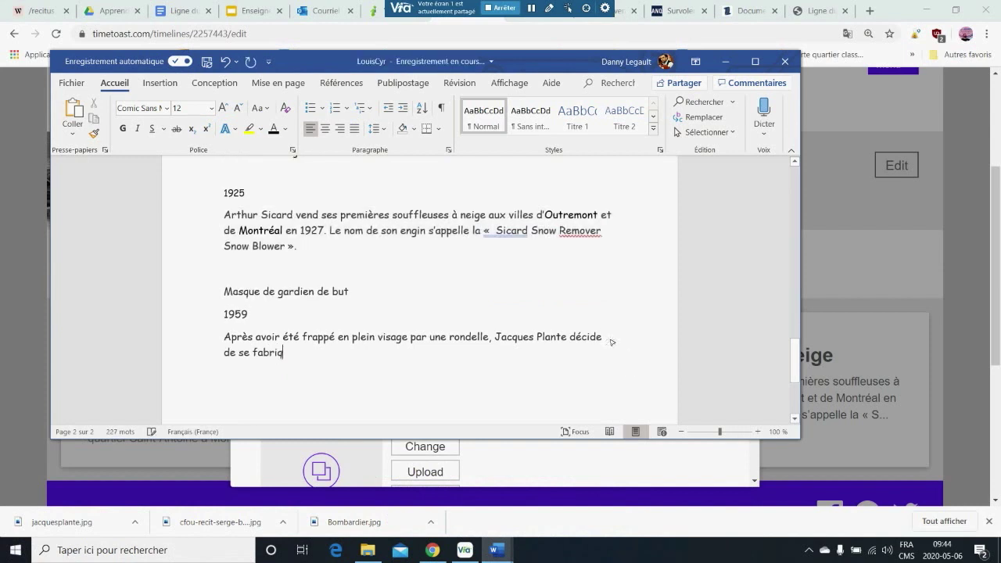
{"action": "type", "text": "uer un masque pour se protéger des rondelles."}
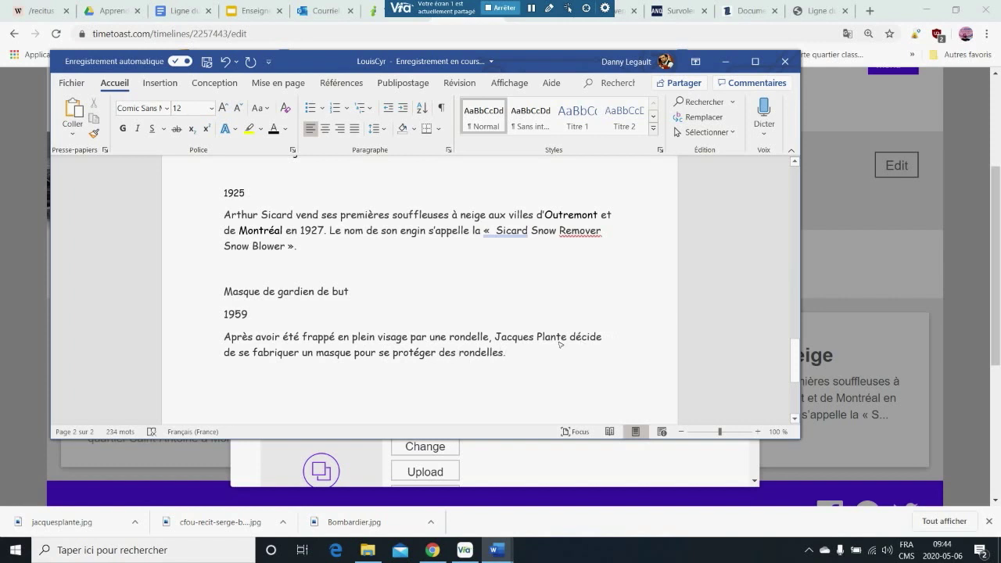
Step: Copy the completed goalie mask paragraph from Word and paste it as the new event's description in Timetoast
{"action": "triple_click", "coordinate": [227, 344]}
{"action": "key", "text": "ctrl+c"}
{"action": "right_click", "coordinate": [465, 342]}
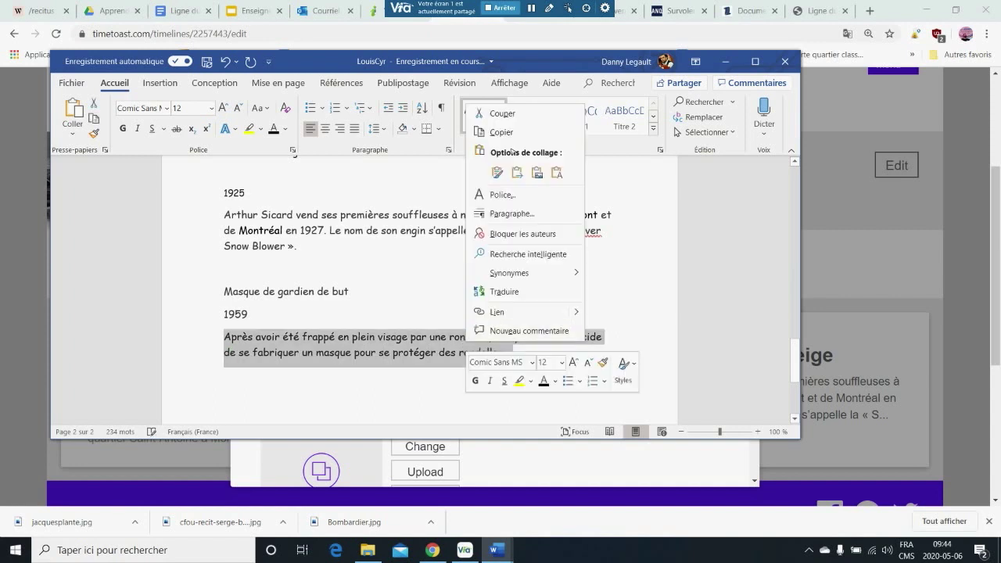
{"action": "left_click", "coordinate": [432, 550]}
{"action": "left_click", "coordinate": [379, 286]}
{"action": "right_click", "coordinate": [378, 285]}
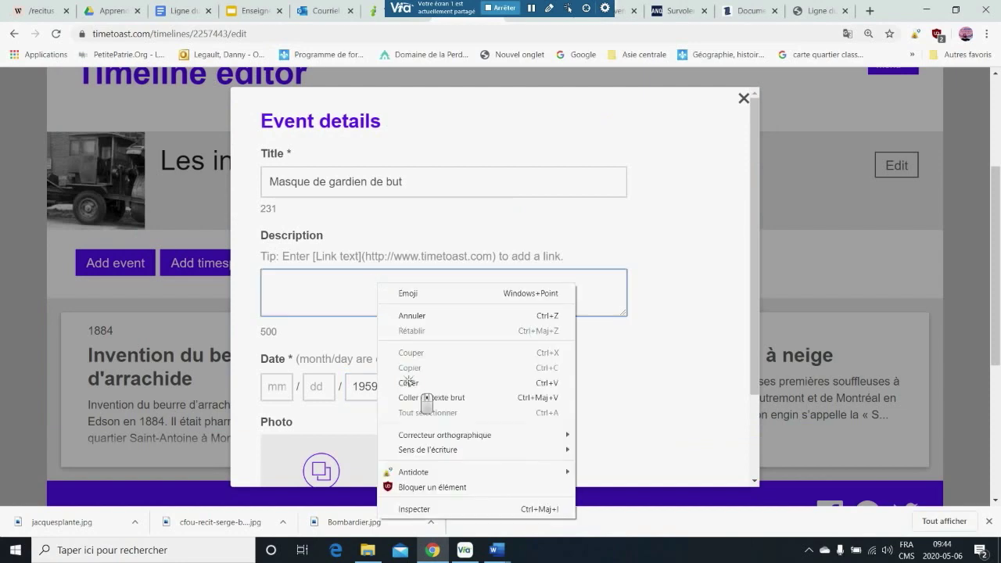
{"action": "left_click", "coordinate": [406, 380]}
Step: Upload the image jacquesplante from the RÉCIT folder as the mask event's photo and create the event
{"action": "scroll", "coordinate": [463, 426], "scroll_direction": "down", "scroll_amount": 2}
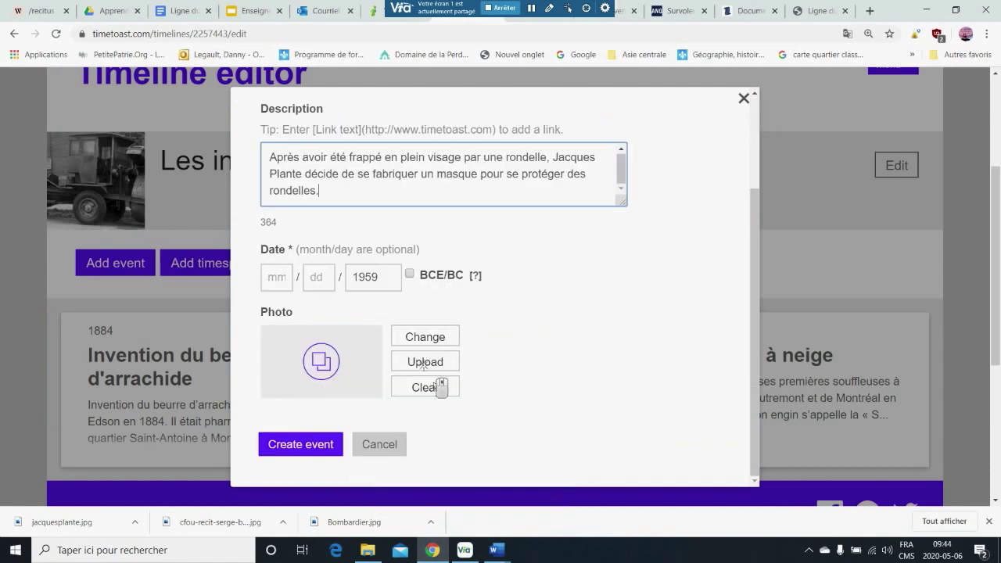
{"action": "left_click", "coordinate": [425, 361]}
{"action": "left_click", "coordinate": [308, 237]}
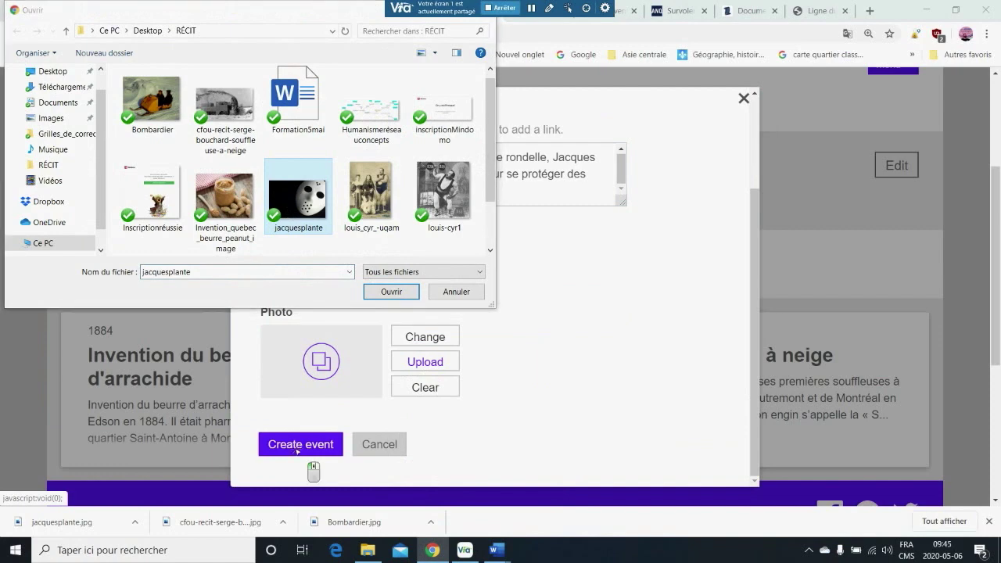
{"action": "left_click", "coordinate": [390, 291]}
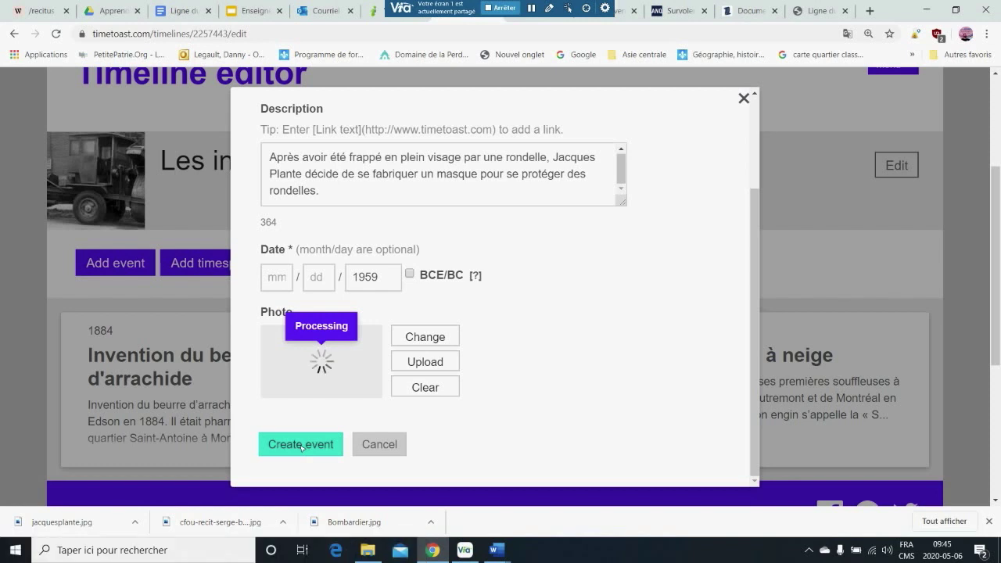
{"action": "left_click", "coordinate": [301, 446]}
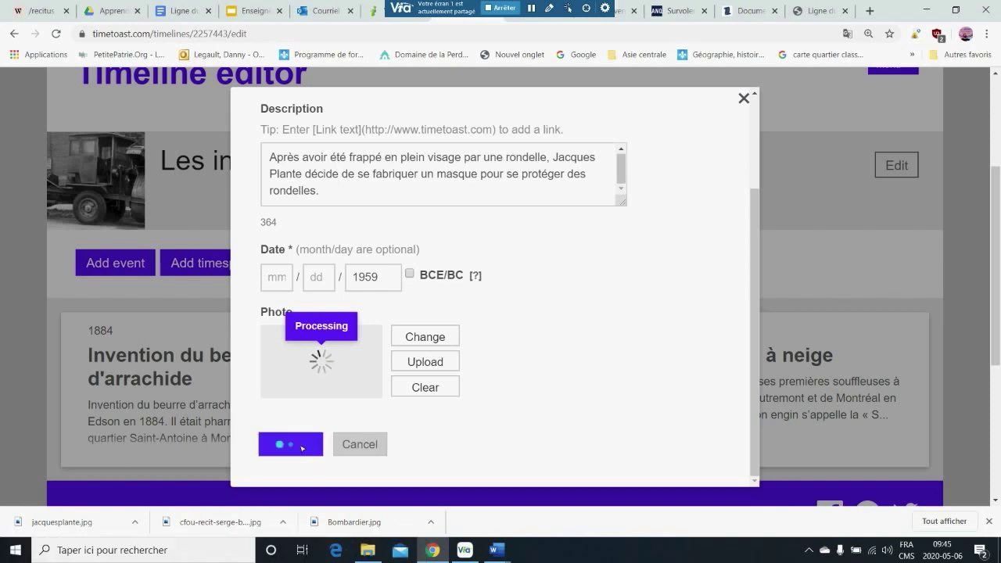
{"action": "scroll", "coordinate": [805, 381], "scroll_direction": "down", "scroll_amount": 3}
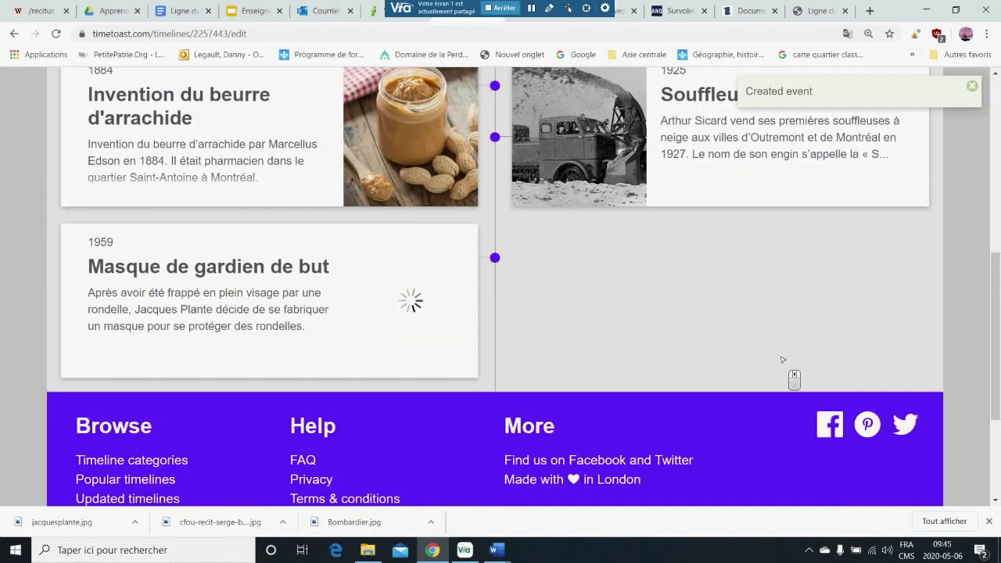
Step: Leave the timeline editor for the public timelines and open the History category
{"action": "scroll", "coordinate": [787, 375], "scroll_direction": "up", "scroll_amount": 2}
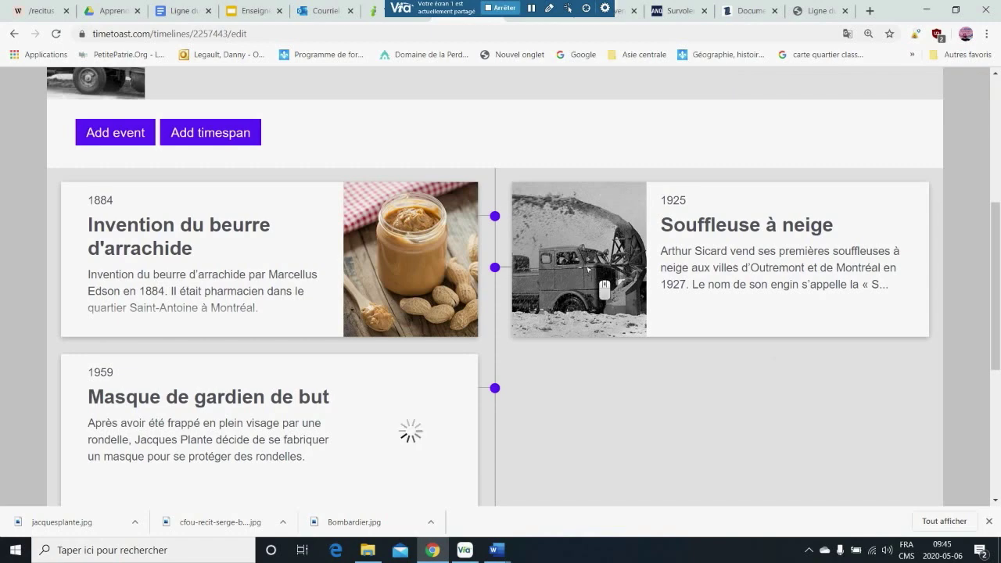
{"action": "scroll", "coordinate": [589, 273], "scroll_direction": "down", "scroll_amount": 1}
{"action": "scroll", "coordinate": [588, 269], "scroll_direction": "down", "scroll_amount": 1}
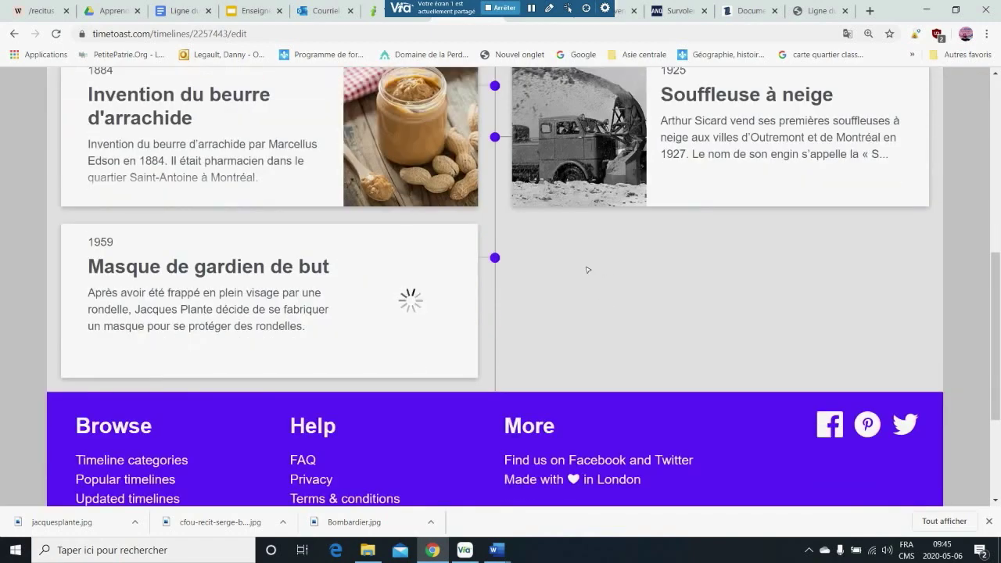
{"action": "middle_click", "coordinate": [572, 335]}
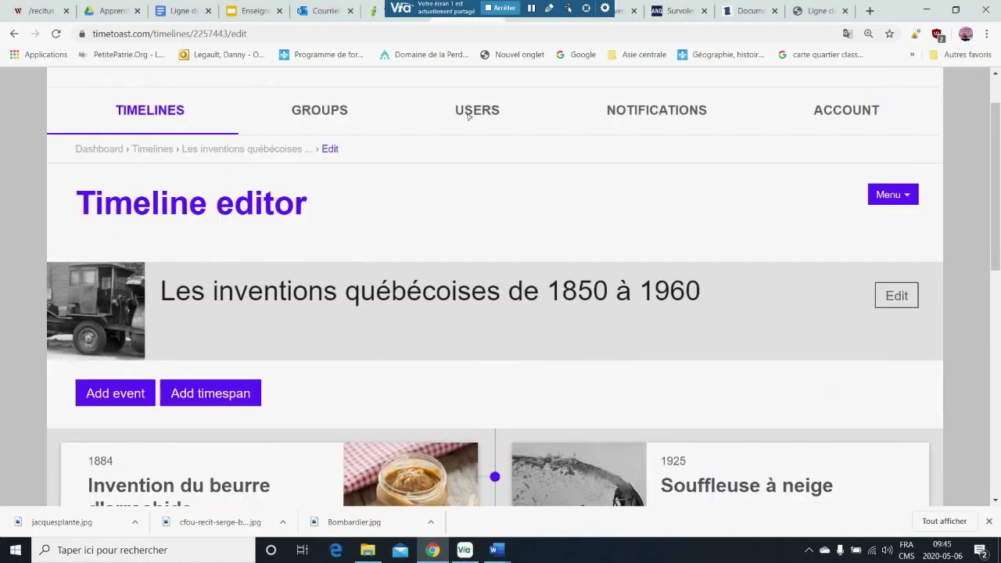
{"action": "middle_click", "coordinate": [498, 139]}
{"action": "middle_click", "coordinate": [481, 119]}
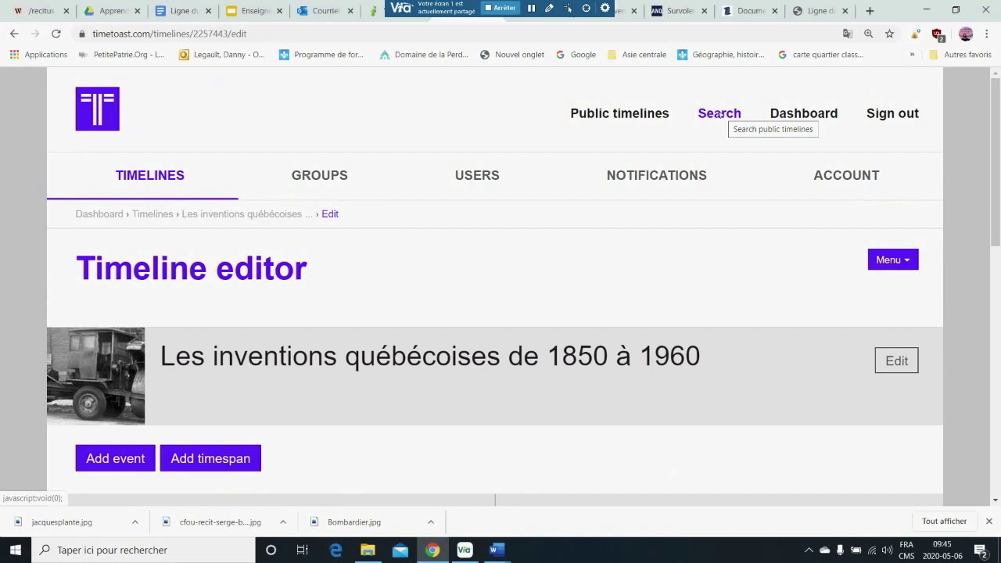
{"action": "left_click", "coordinate": [600, 115]}
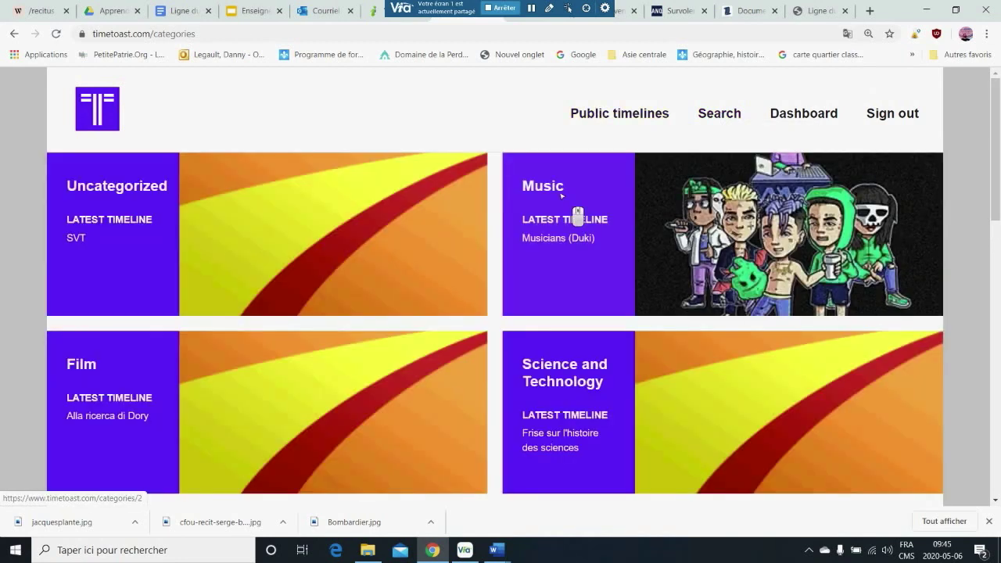
{"action": "scroll", "coordinate": [557, 194], "scroll_direction": "down", "scroll_amount": 4}
{"action": "scroll", "coordinate": [556, 193], "scroll_direction": "down", "scroll_amount": 4}
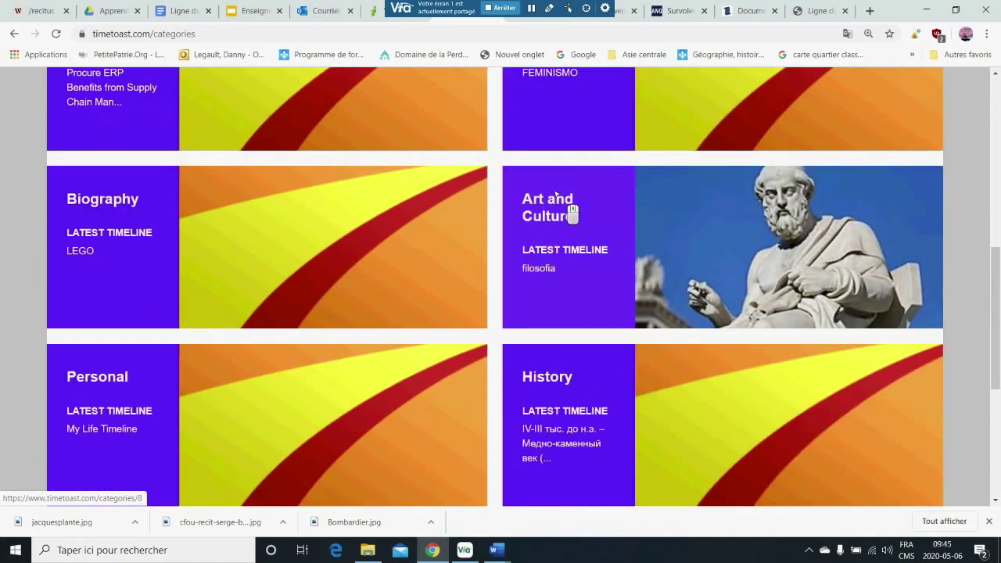
{"action": "left_click", "coordinate": [684, 271]}
Step: Go to page 5 of the public History timelines, dismiss the translation prompt and browse the listed timelines
{"action": "scroll", "coordinate": [356, 258], "scroll_direction": "down", "scroll_amount": 6}
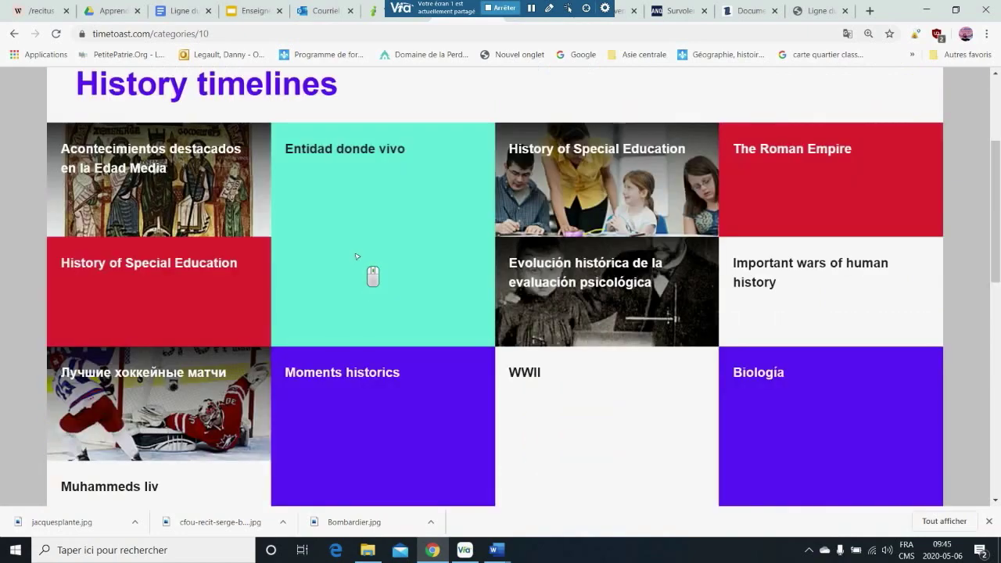
{"action": "scroll", "coordinate": [355, 256], "scroll_direction": "down", "scroll_amount": 3}
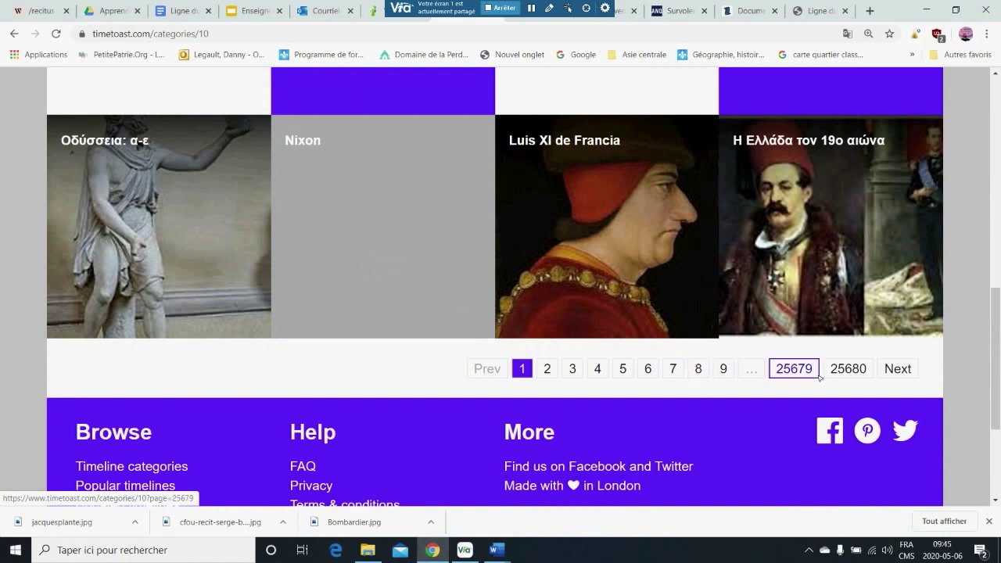
{"action": "left_click", "coordinate": [622, 369]}
{"action": "scroll", "coordinate": [383, 243], "scroll_direction": "down", "scroll_amount": 4}
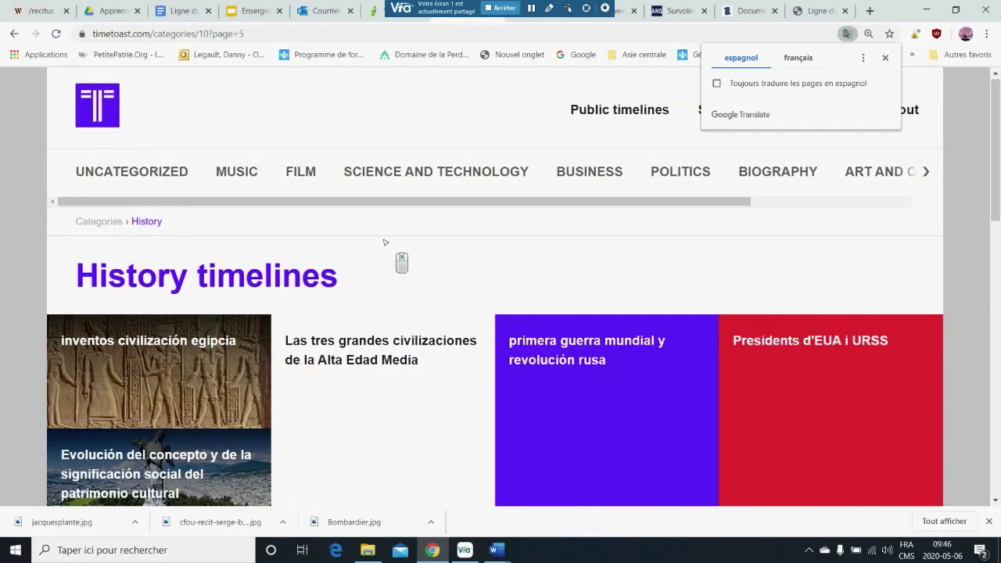
{"action": "scroll", "coordinate": [383, 243], "scroll_direction": "down", "scroll_amount": 1}
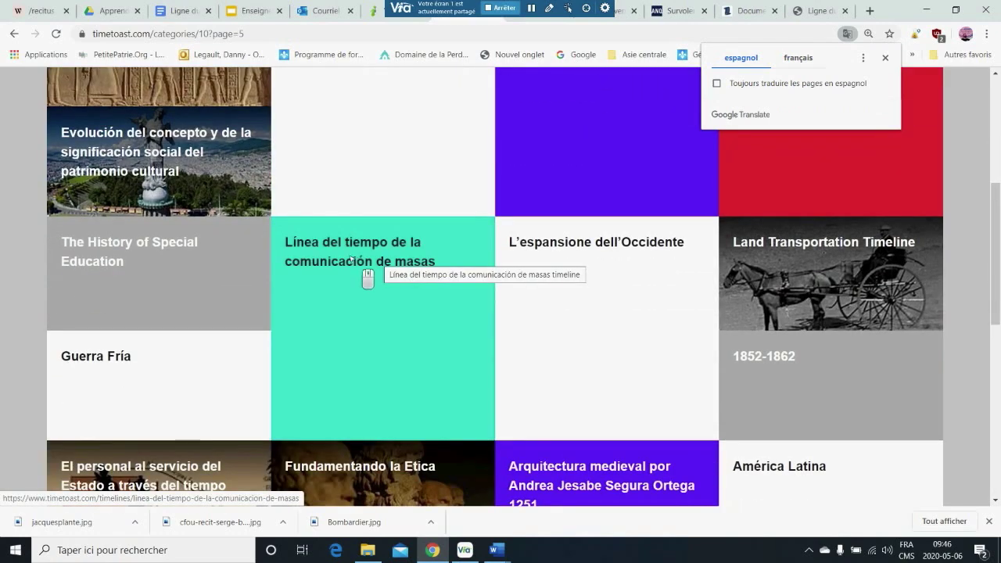
{"action": "scroll", "coordinate": [366, 276], "scroll_direction": "up", "scroll_amount": 5}
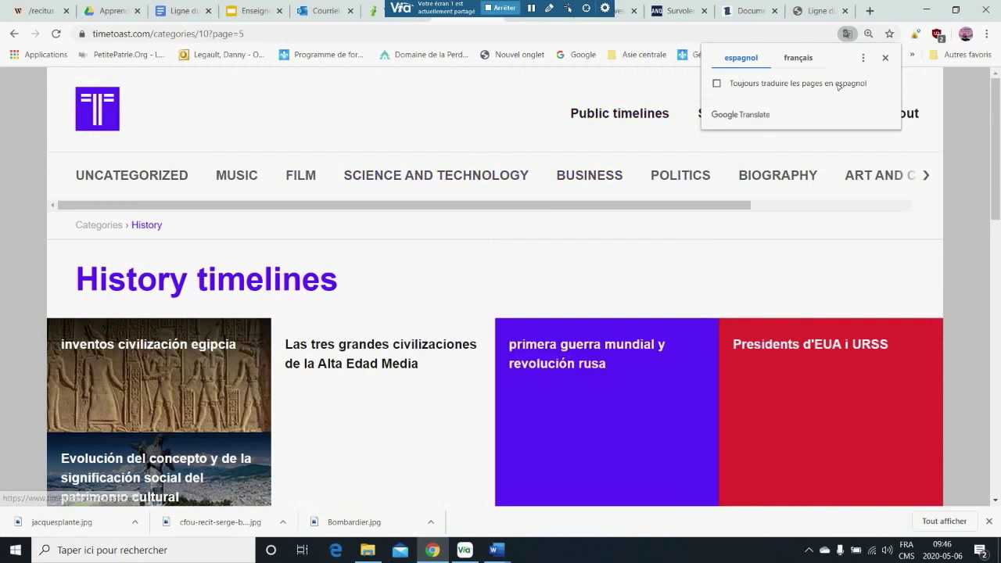
{"action": "left_click", "coordinate": [886, 58]}
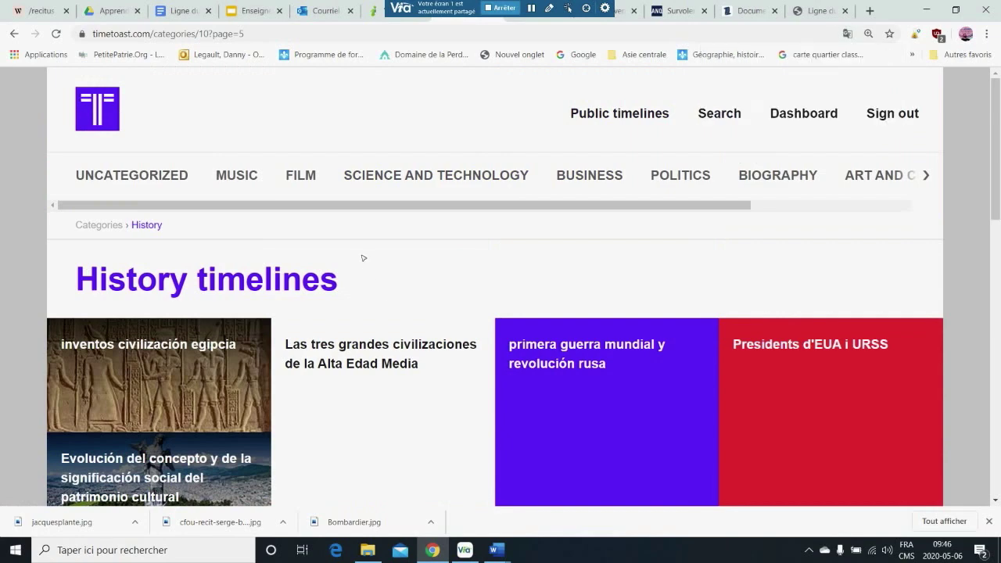
{"action": "scroll", "coordinate": [364, 266], "scroll_direction": "down", "scroll_amount": 1}
{"action": "scroll", "coordinate": [365, 266], "scroll_direction": "down", "scroll_amount": 1}
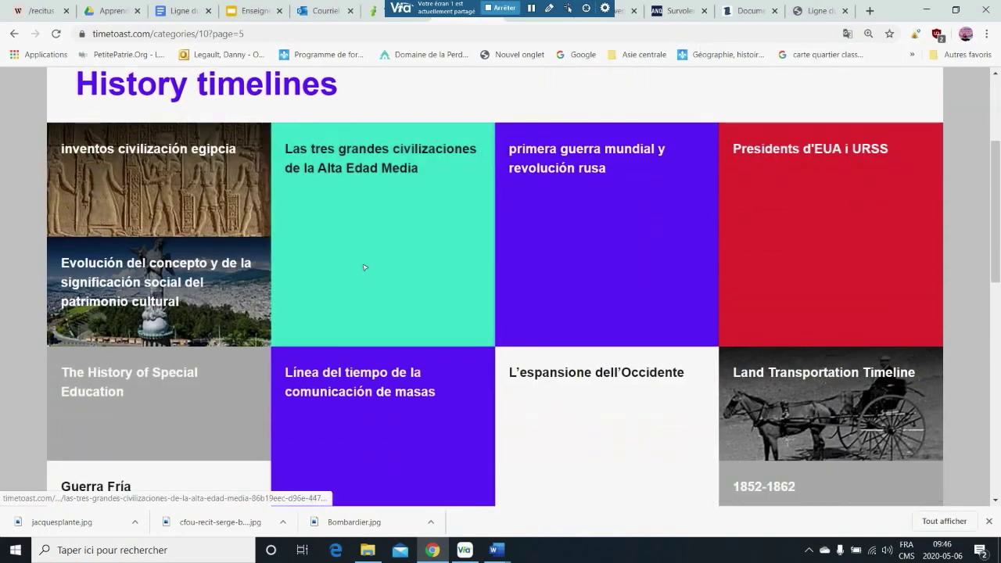
{"action": "scroll", "coordinate": [362, 264], "scroll_direction": "down", "scroll_amount": 1}
{"action": "scroll", "coordinate": [362, 264], "scroll_direction": "down", "scroll_amount": 1}
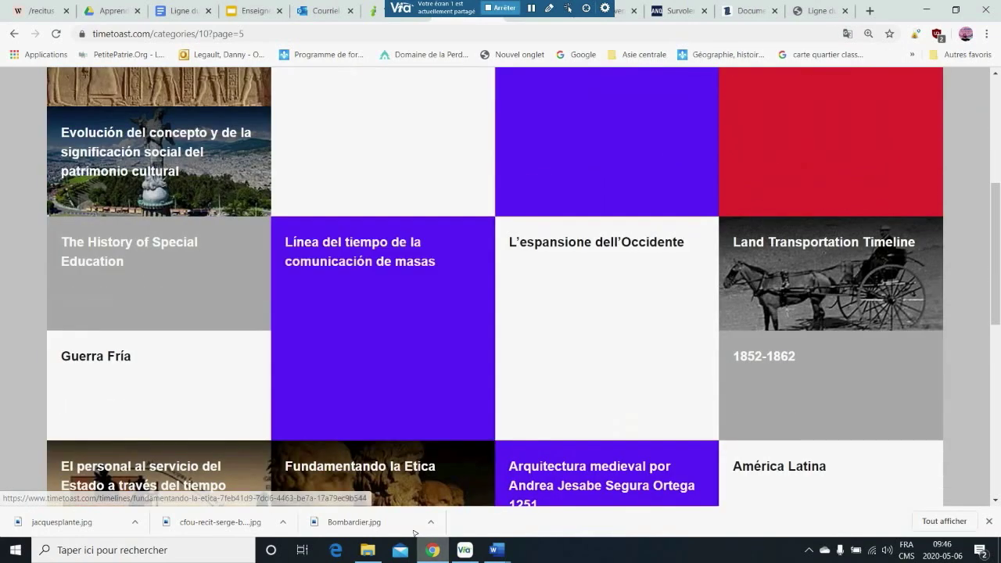
Step: Switch to the Via workshop window, look through the participants list and turn on the webcam
{"action": "mouse_move", "coordinate": [433, 555]}
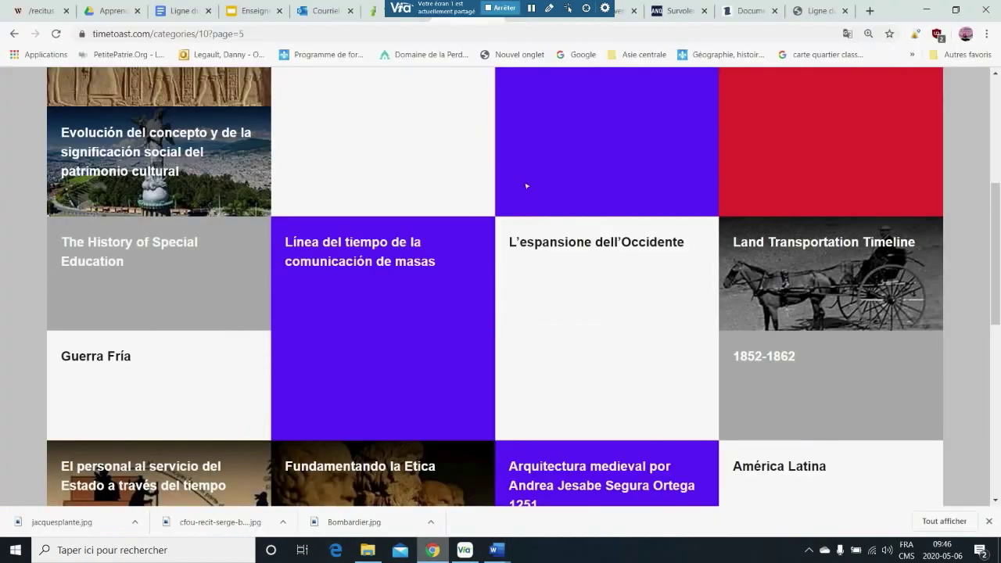
{"action": "left_click", "coordinate": [464, 549]}
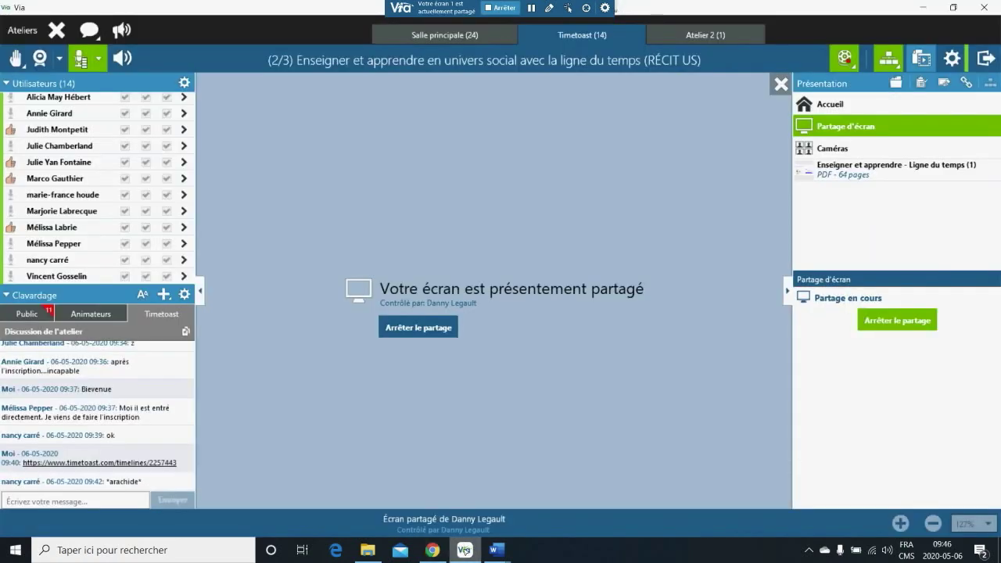
{"action": "left_click", "coordinate": [83, 500]}
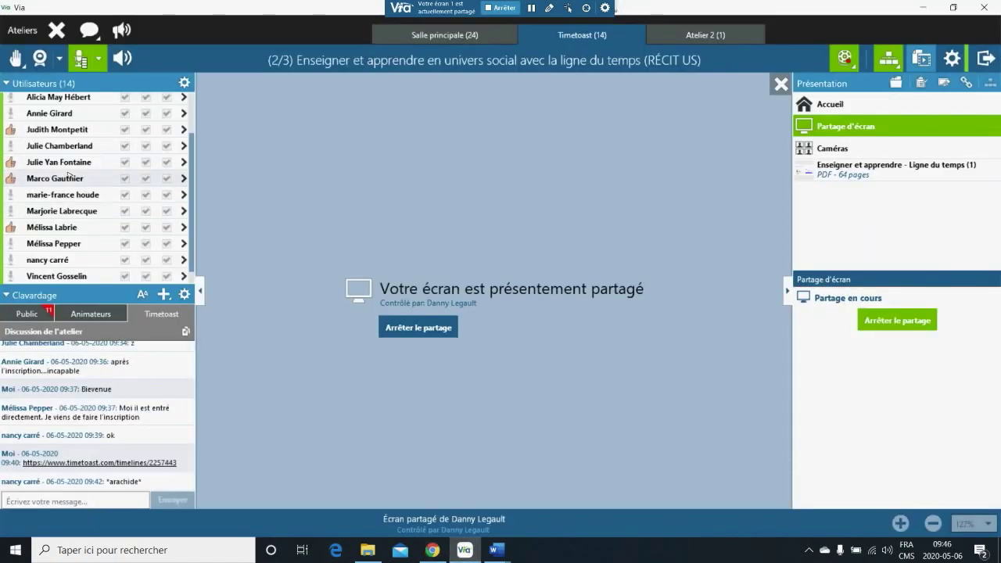
{"action": "scroll", "coordinate": [74, 152], "scroll_direction": "up", "scroll_amount": 1}
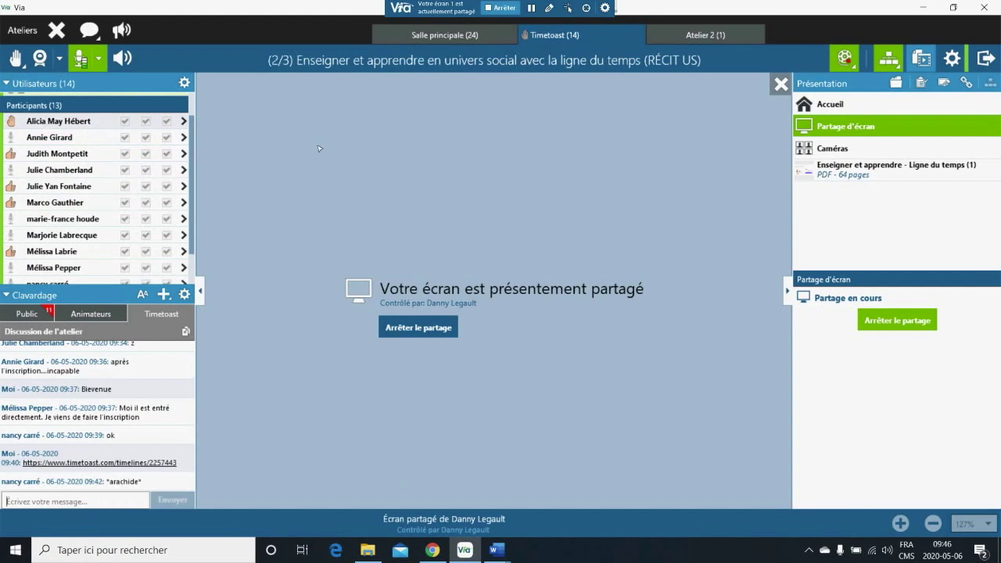
{"action": "left_click", "coordinate": [39, 58]}
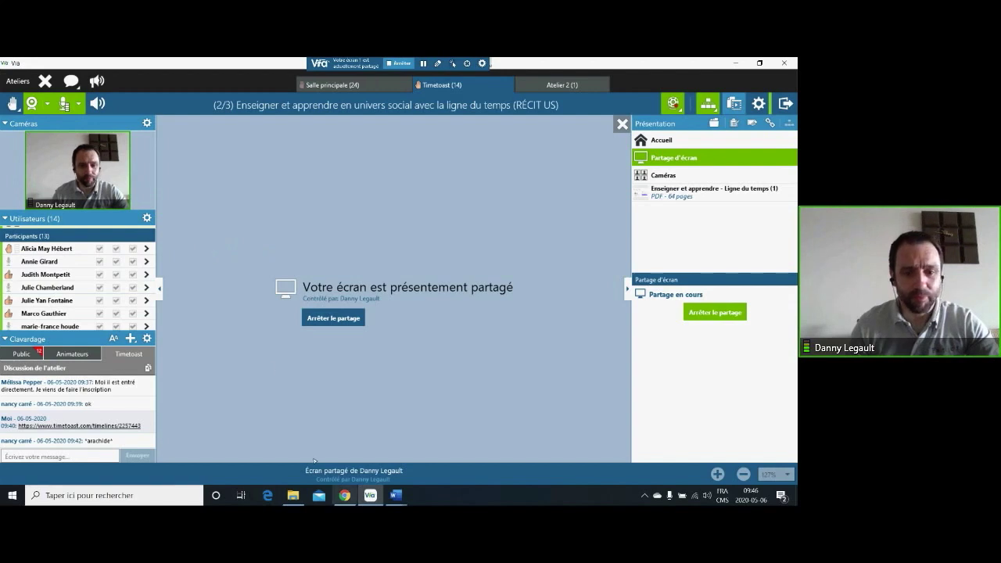
Step: Switch back to Timetoast in Chrome and display your own timelines from the dashboard
{"action": "mouse_move", "coordinate": [345, 498]}
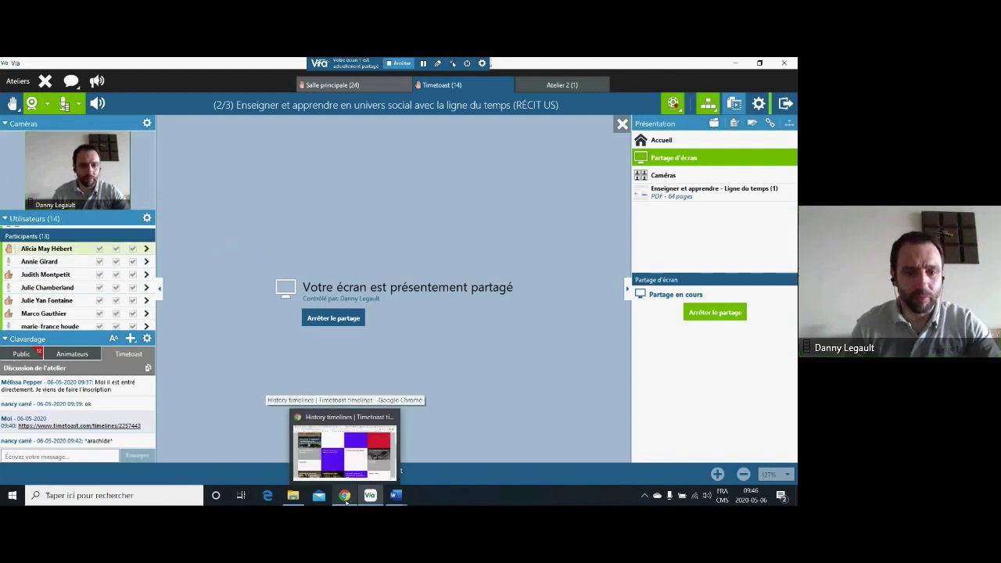
{"action": "left_click", "coordinate": [345, 497]}
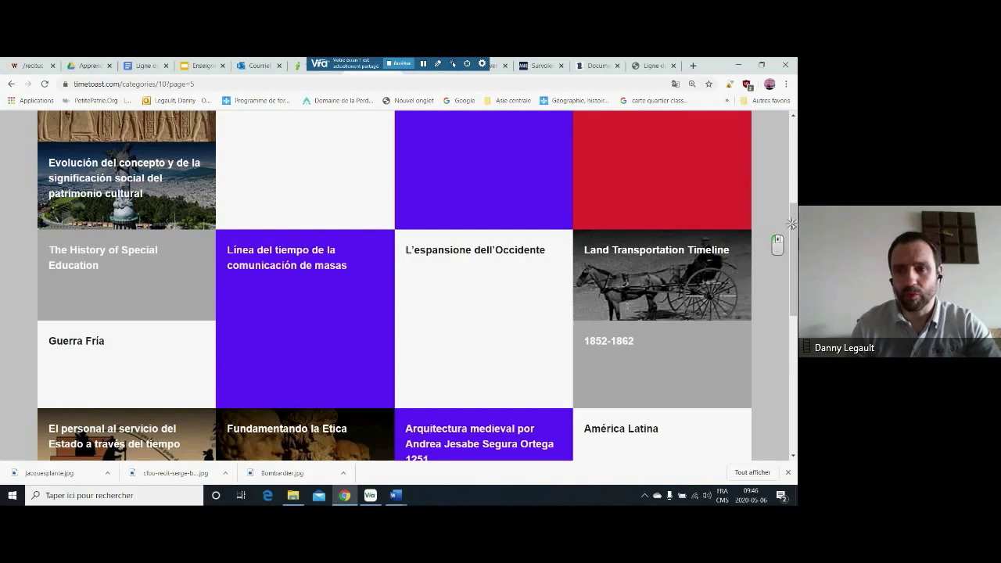
{"action": "scroll", "coordinate": [636, 147], "scroll_direction": "up", "scroll_amount": 5}
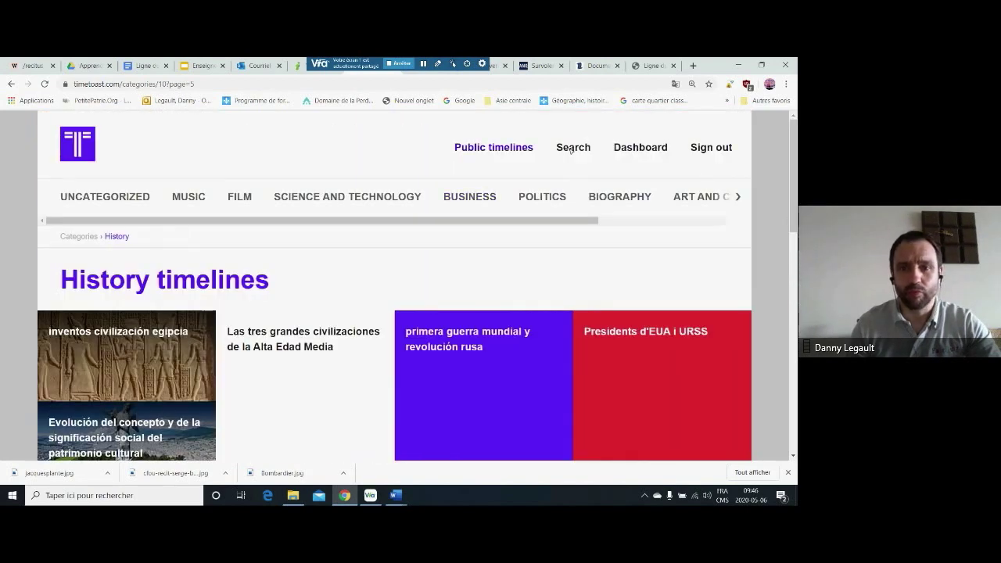
{"action": "left_click", "coordinate": [629, 149]}
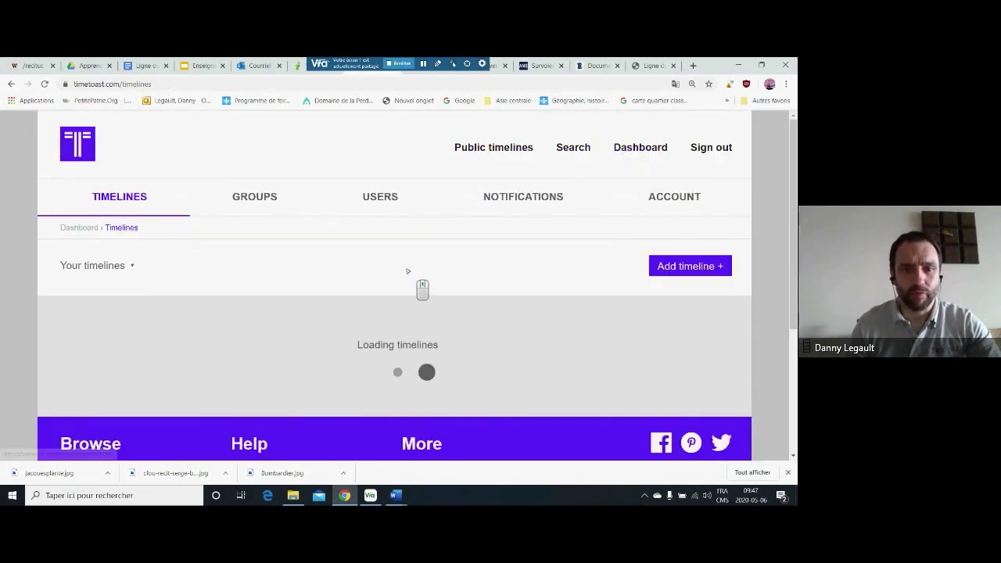
{"action": "scroll", "coordinate": [407, 271], "scroll_direction": "down", "scroll_amount": 2}
{"action": "scroll", "coordinate": [407, 271], "scroll_direction": "down", "scroll_amount": 1}
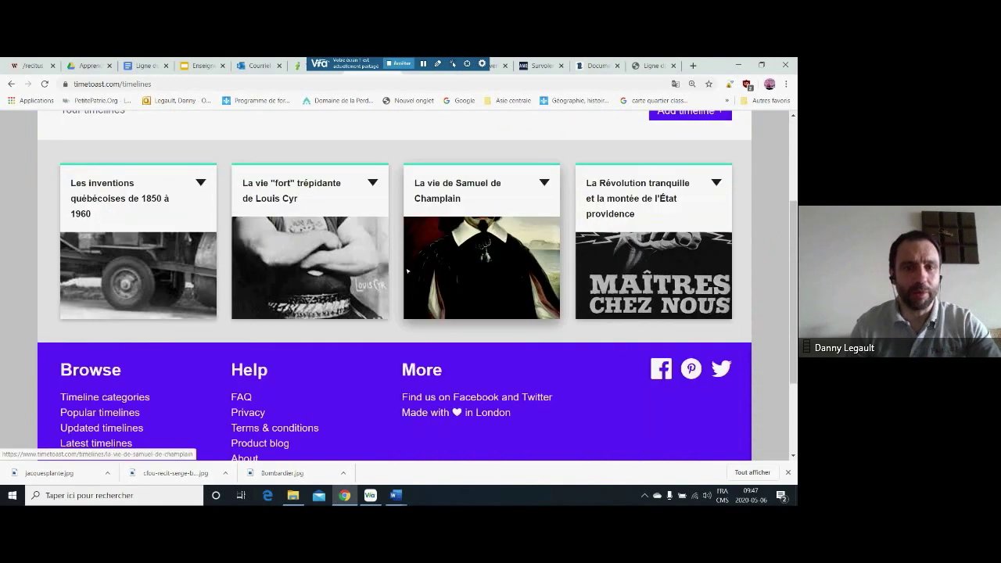
Step: Check the Via workshop window and return to the timelines list in Chrome
{"action": "key", "text": "alt+Tab"}
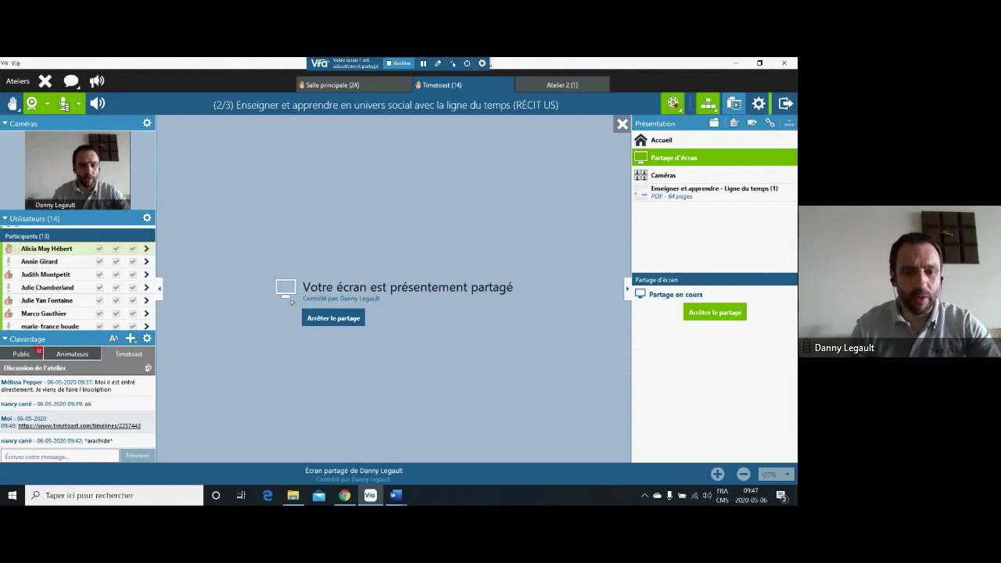
{"action": "mouse_move", "coordinate": [346, 499]}
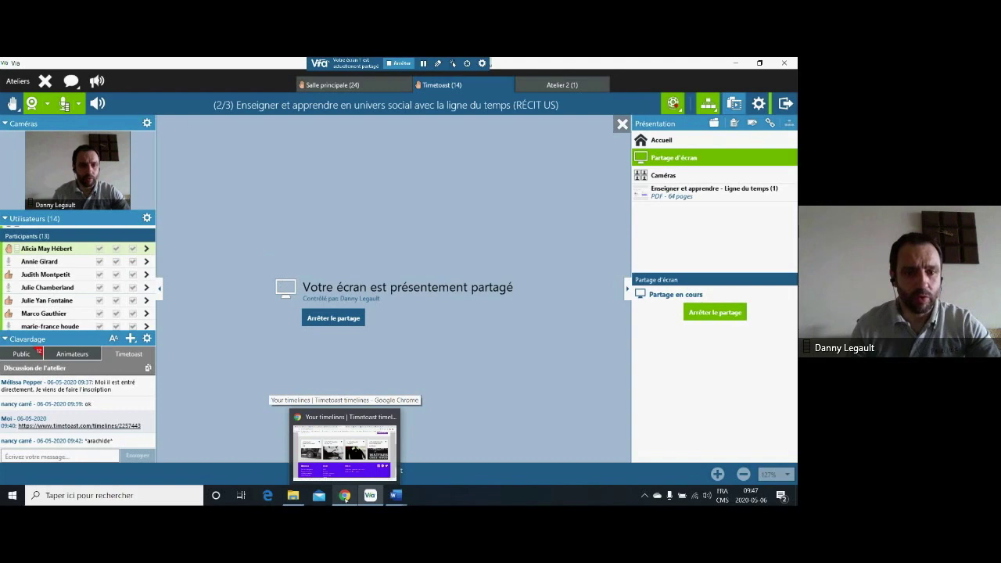
{"action": "left_click", "coordinate": [345, 498]}
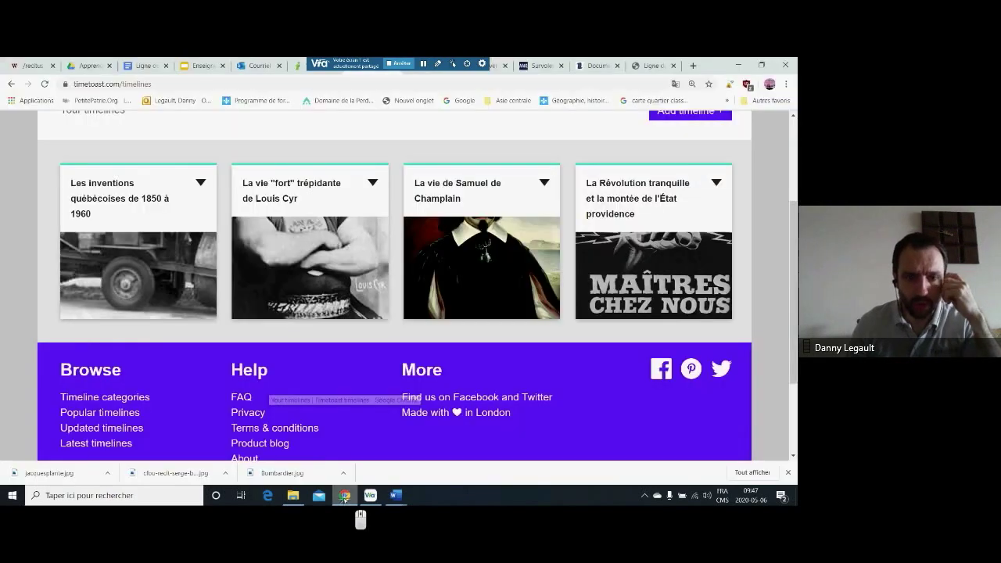
Step: Open the timeline "La vie "fort" trépidante de Louis Cyr" for viewing and dismiss the translation prompt
{"action": "scroll", "coordinate": [313, 348], "scroll_direction": "up", "scroll_amount": 1}
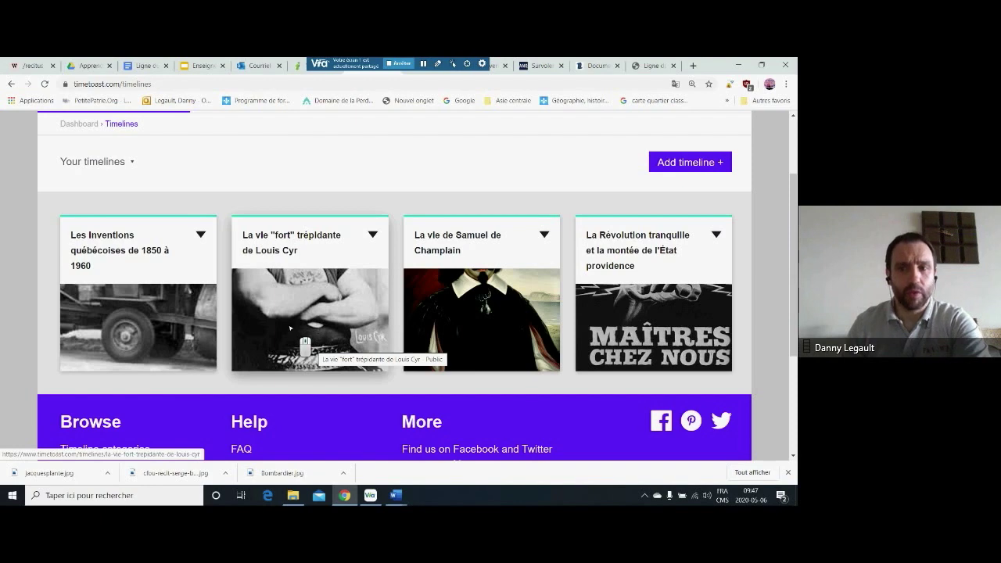
{"action": "scroll", "coordinate": [295, 342], "scroll_direction": "up", "scroll_amount": 2}
{"action": "scroll", "coordinate": [304, 344], "scroll_direction": "down", "scroll_amount": 2}
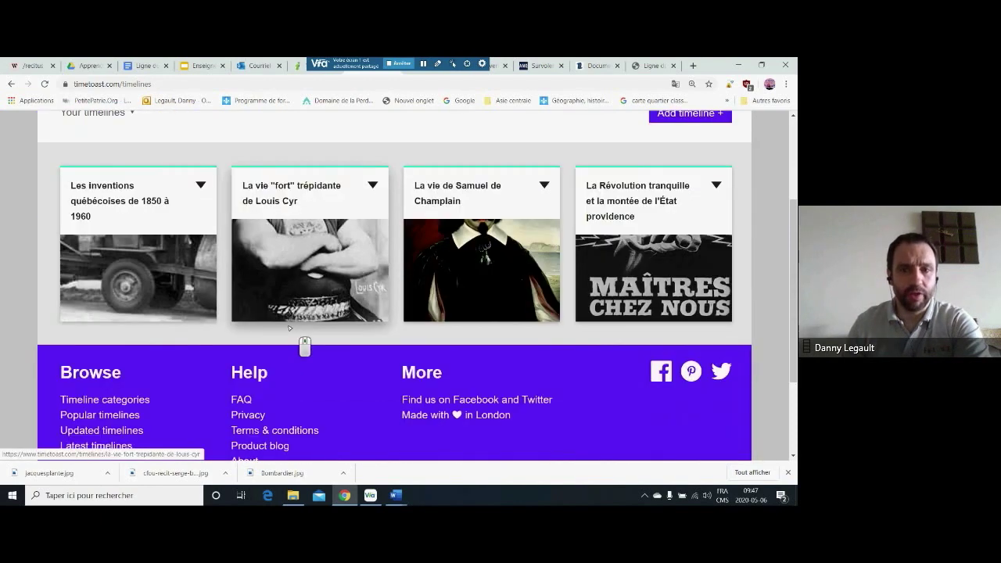
{"action": "left_click", "coordinate": [372, 183]}
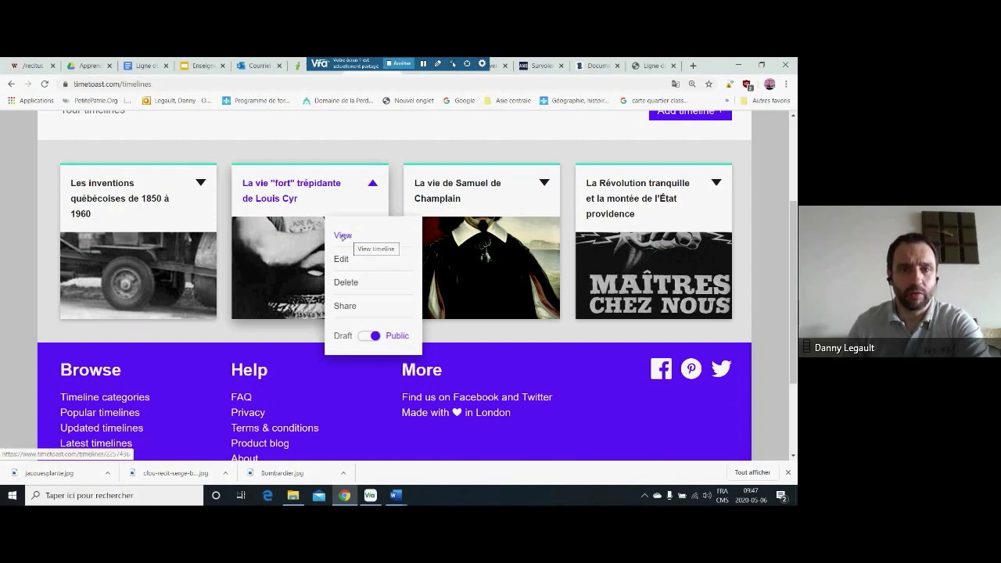
{"action": "left_click", "coordinate": [342, 235]}
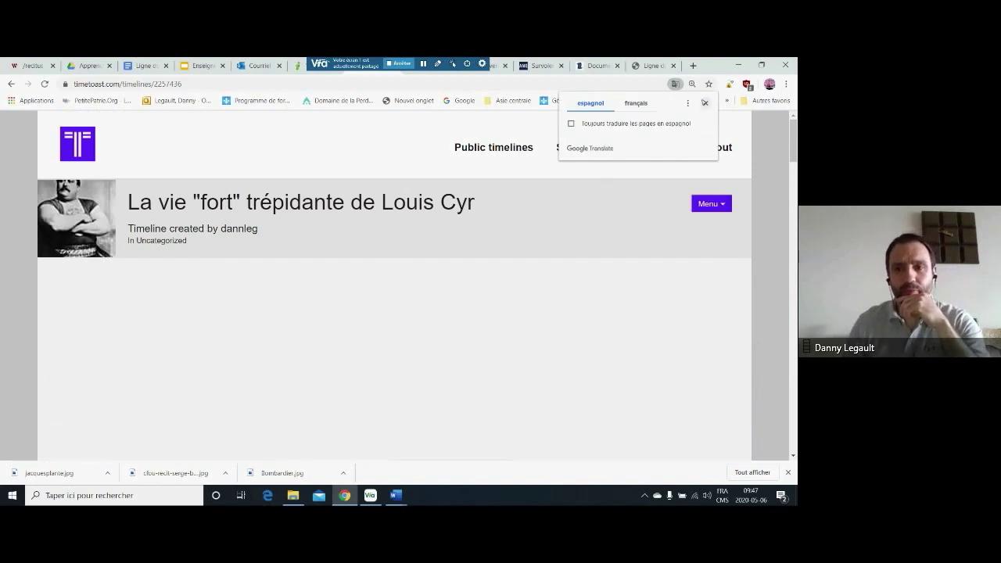
{"action": "left_click", "coordinate": [705, 102]}
Step: Examine the Louis Cyr timeline's events and timespan, and display its edit, print and share options
{"action": "scroll", "coordinate": [508, 346], "scroll_direction": "down", "scroll_amount": 1}
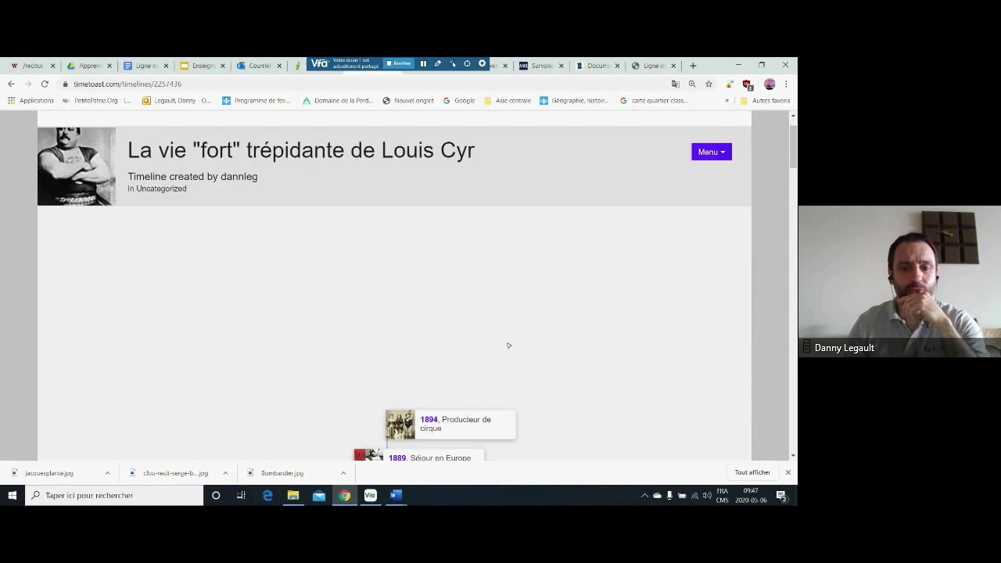
{"action": "scroll", "coordinate": [508, 345], "scroll_direction": "down", "scroll_amount": 5}
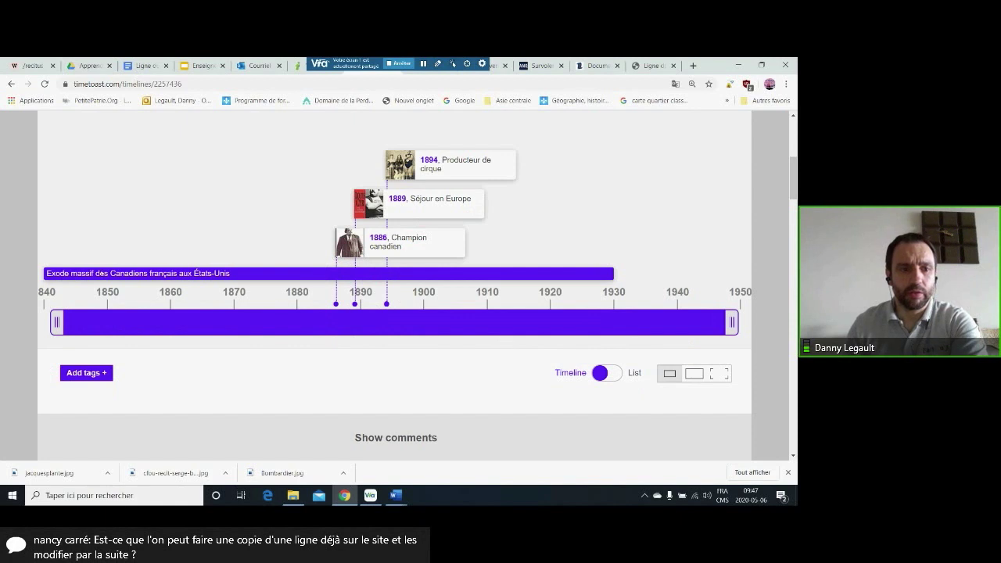
{"action": "middle_click", "coordinate": [693, 247]}
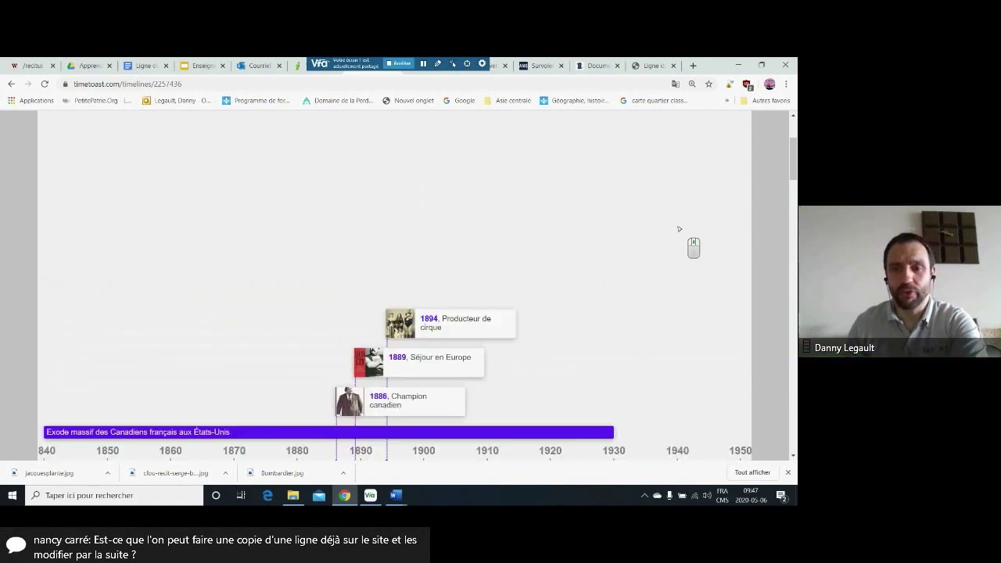
{"action": "left_click", "coordinate": [711, 203]}
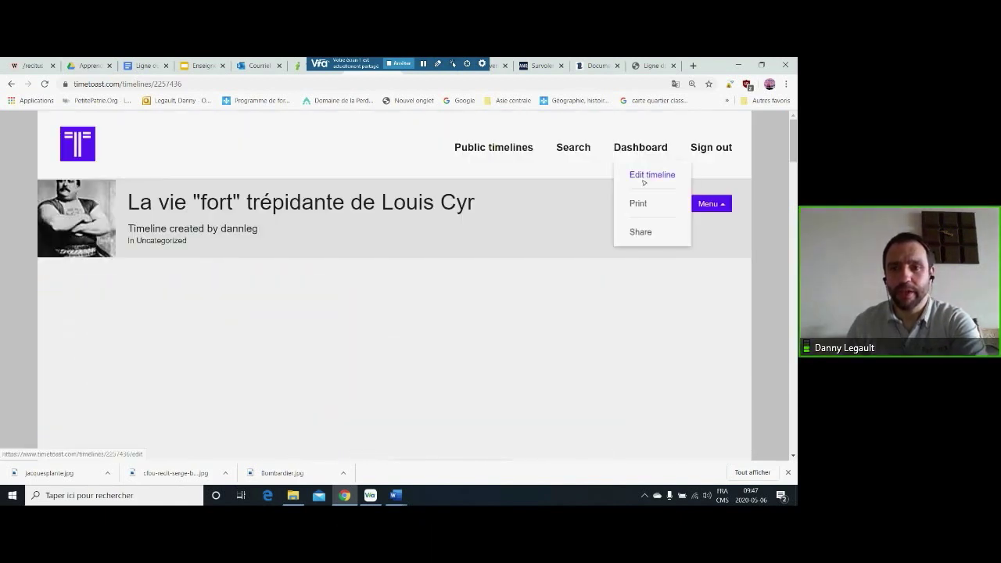
Step: Open the Louis Cyr timeline in the timeline editor and look over its event and timespan entries
{"action": "left_click", "coordinate": [642, 175]}
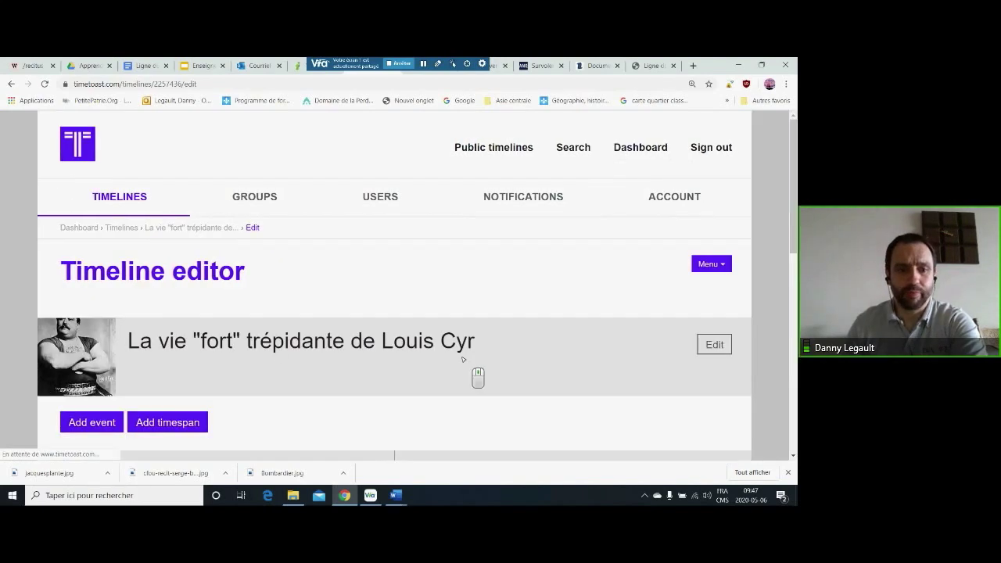
{"action": "scroll", "coordinate": [463, 358], "scroll_direction": "down", "scroll_amount": 4}
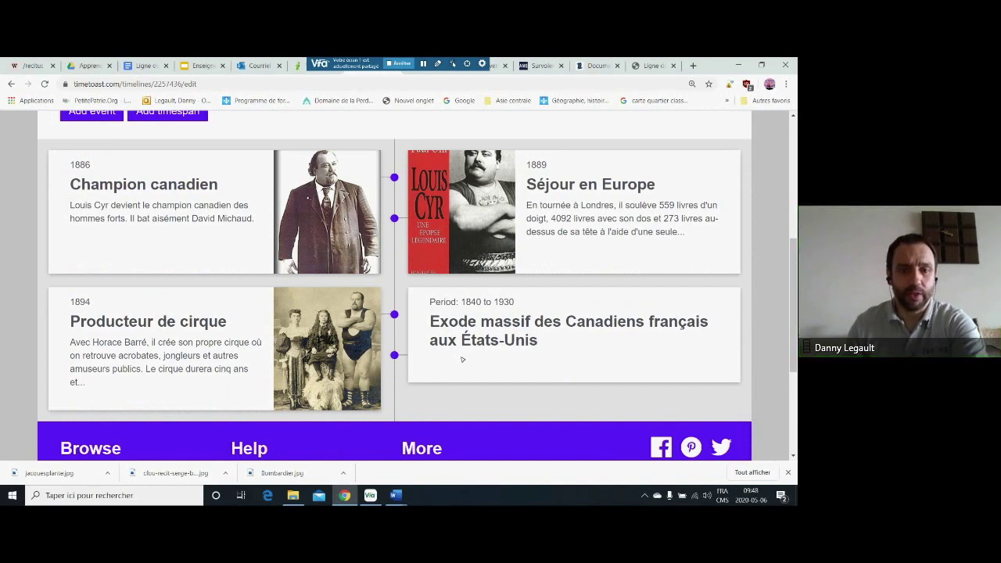
{"action": "scroll", "coordinate": [476, 375], "scroll_direction": "up", "scroll_amount": 3}
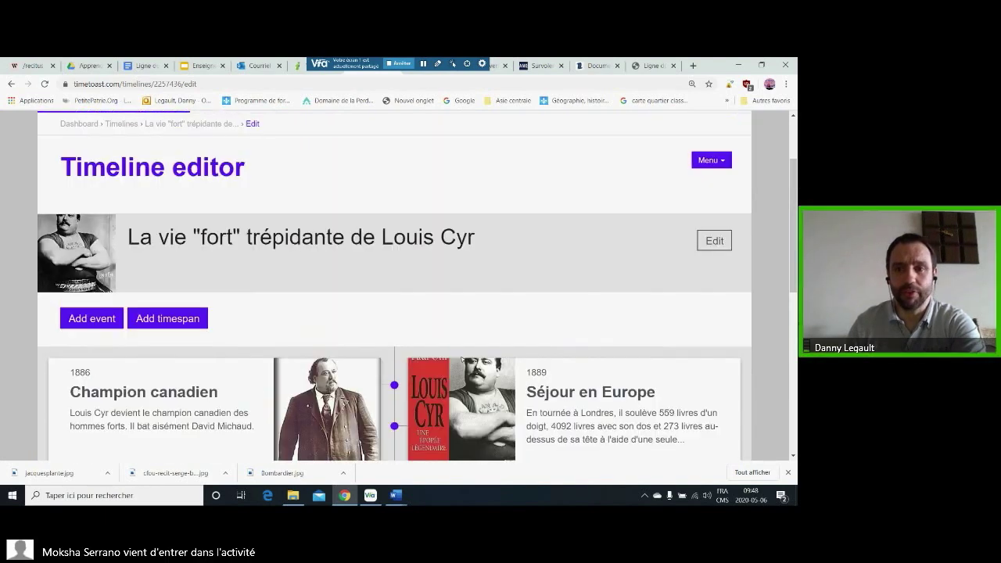
Step: Switch from the editor to viewing the Louis Cyr timeline, review its graphical display and reopen its edit, print and share options
{"action": "left_click", "coordinate": [722, 160]}
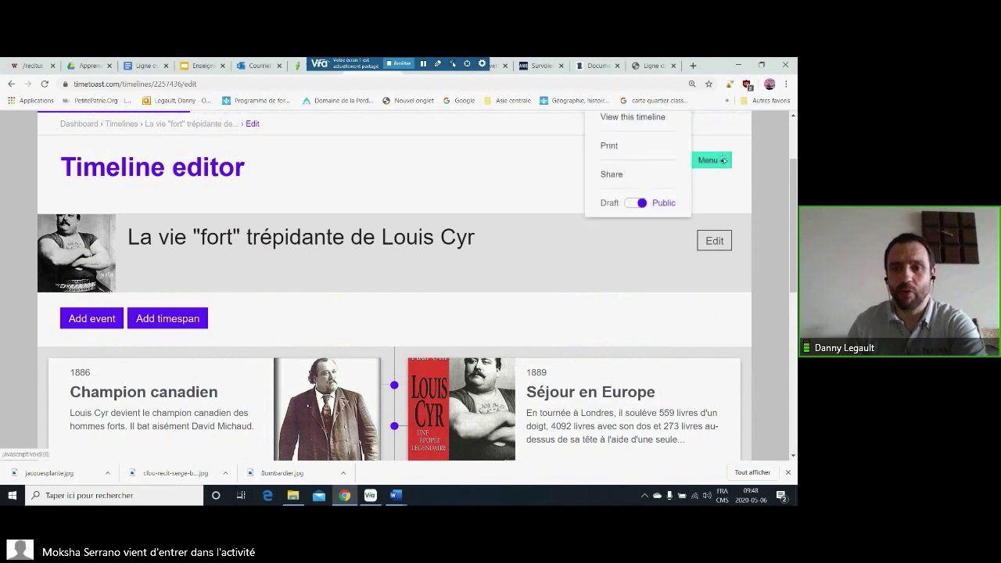
{"action": "scroll", "coordinate": [632, 117], "scroll_direction": "up", "scroll_amount": 2}
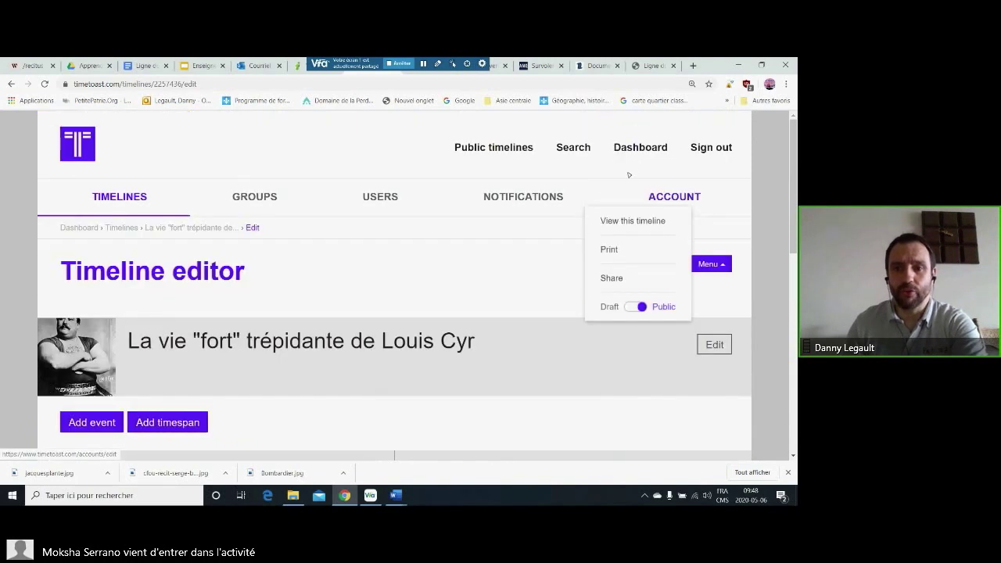
{"action": "left_click", "coordinate": [624, 222]}
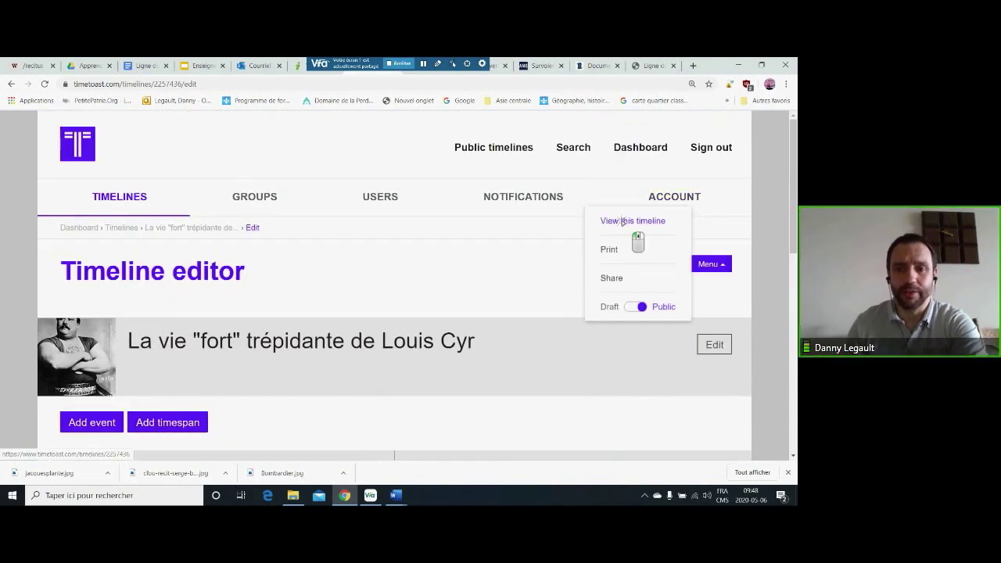
{"action": "scroll", "coordinate": [487, 294], "scroll_direction": "down", "scroll_amount": 4}
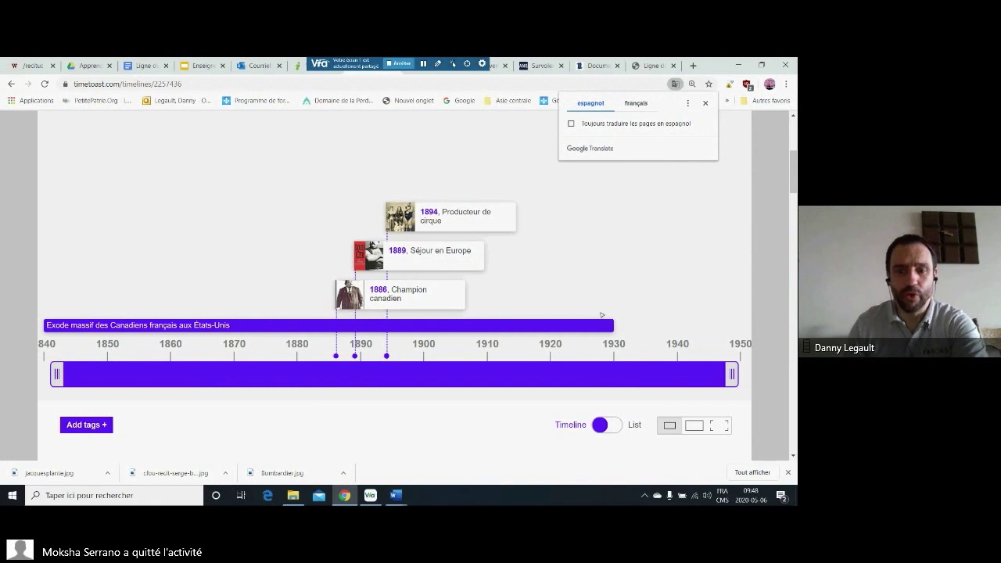
{"action": "scroll", "coordinate": [586, 291], "scroll_direction": "up", "scroll_amount": 5}
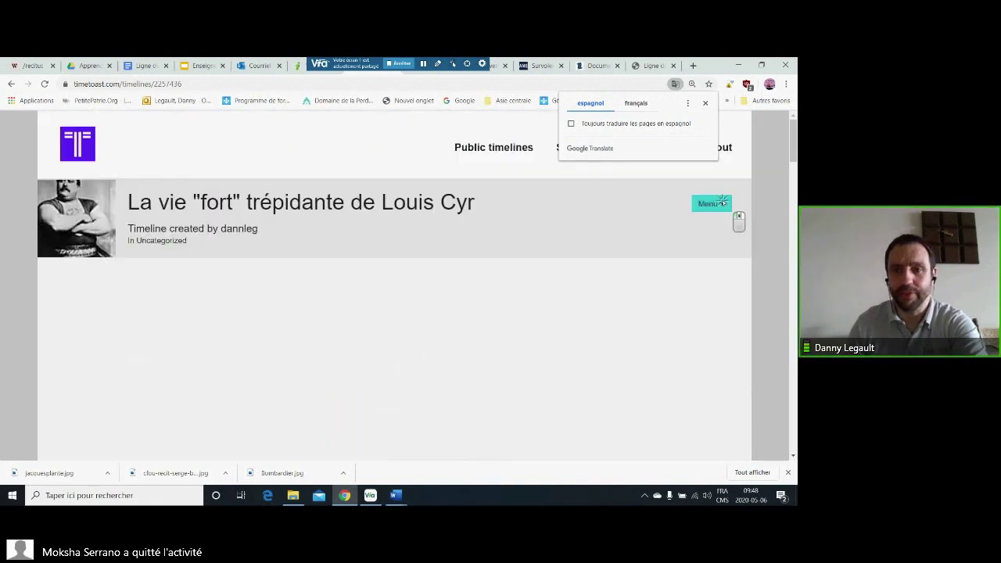
{"action": "left_click", "coordinate": [721, 202]}
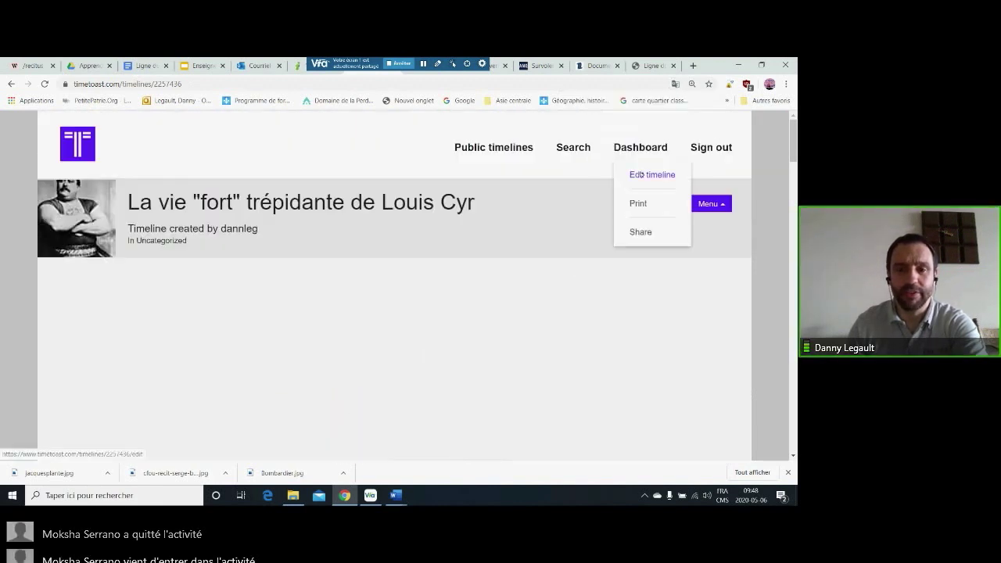